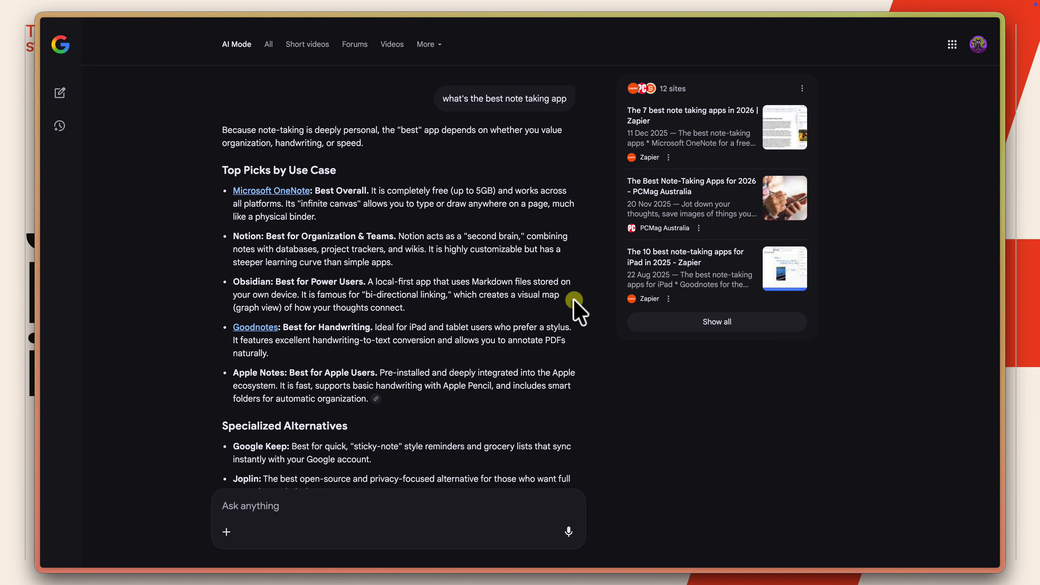
Step: Open the Markdown Guide's Getting Started page and read through its sections on what Markdown is, how it works and its uses
{"action": "key", "text": "super+s"}
{"action": "left_click", "coordinate": [100, 183]}
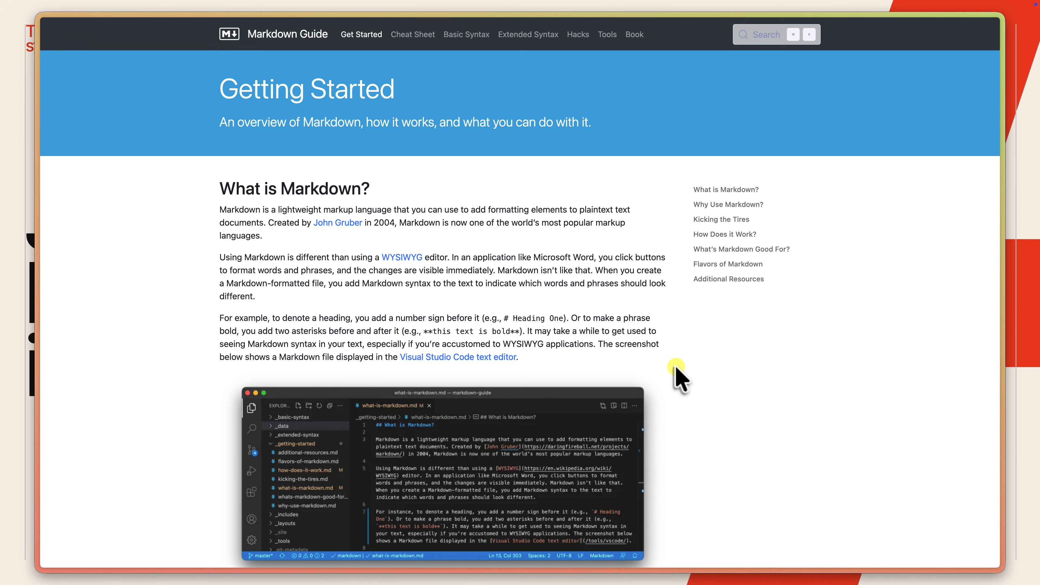
{"action": "scroll", "coordinate": [676, 368], "scroll_direction": "down", "scroll_amount": 5}
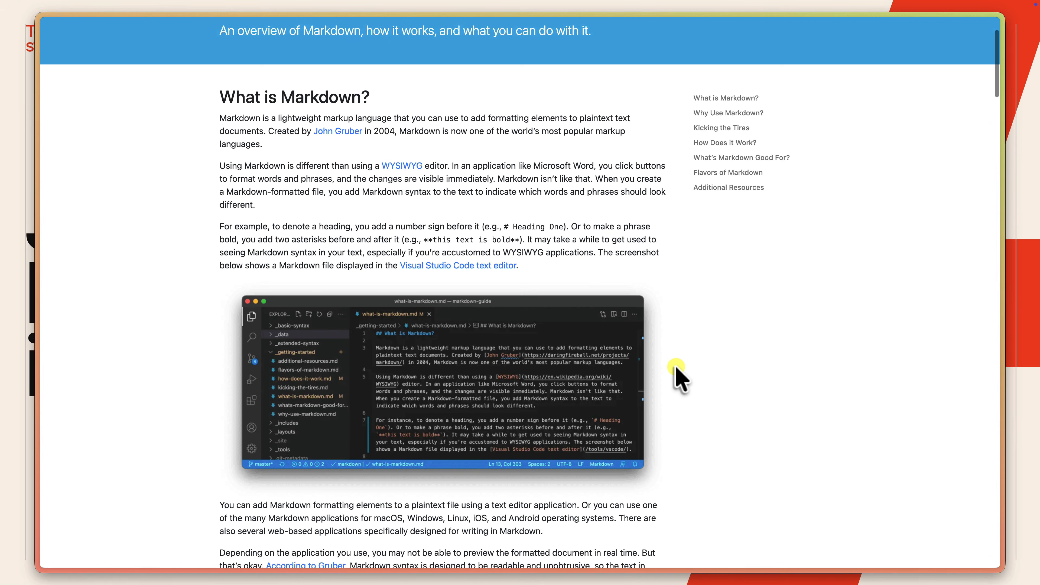
{"action": "scroll", "coordinate": [678, 375], "scroll_direction": "down", "scroll_amount": 8}
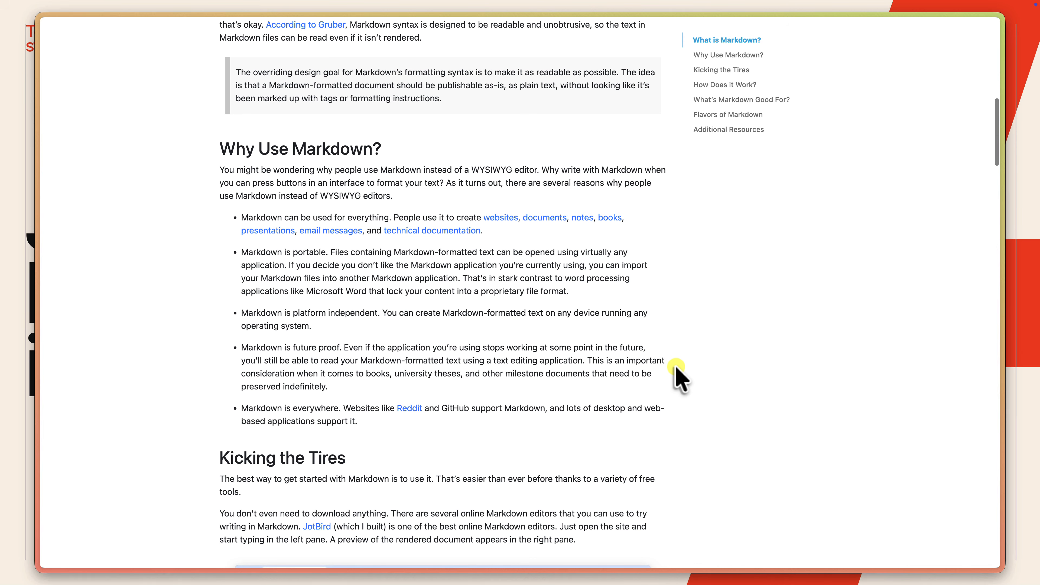
{"action": "scroll", "coordinate": [675, 368], "scroll_direction": "down", "scroll_amount": 4}
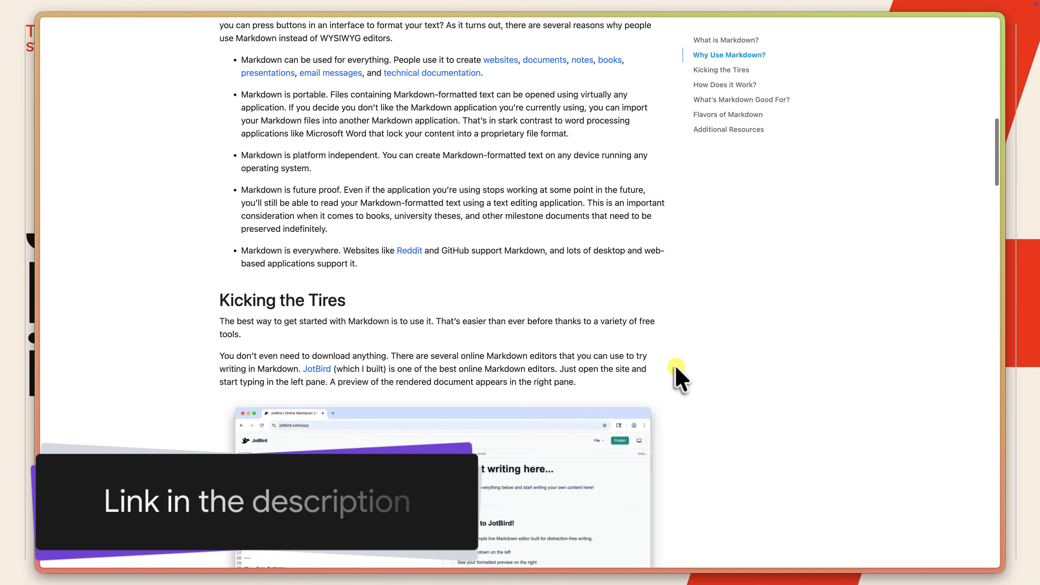
{"action": "scroll", "coordinate": [679, 378], "scroll_direction": "down", "scroll_amount": 2}
{"action": "scroll", "coordinate": [678, 375], "scroll_direction": "down", "scroll_amount": 6}
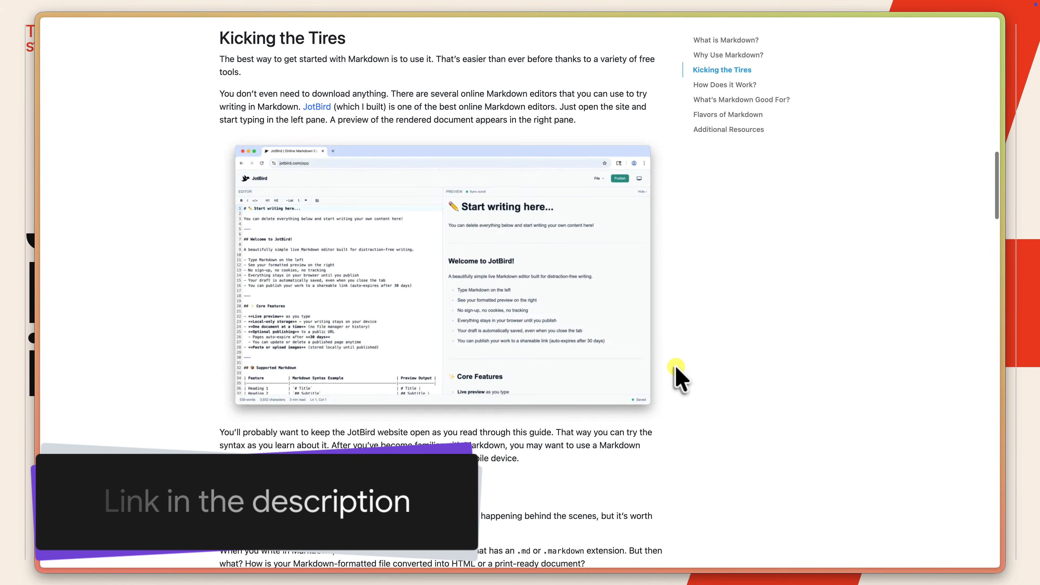
{"action": "scroll", "coordinate": [679, 378], "scroll_direction": "down", "scroll_amount": 1}
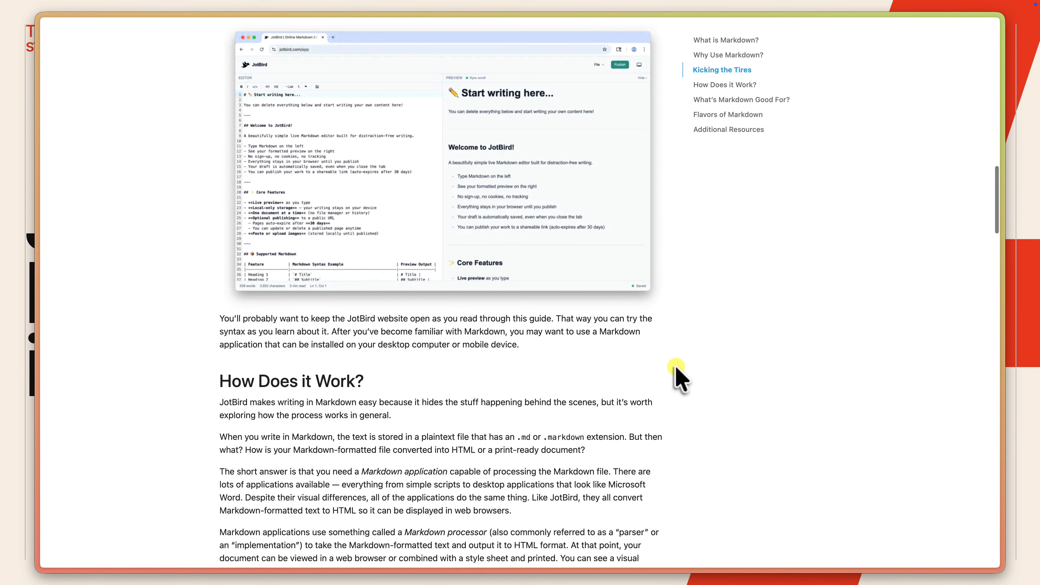
{"action": "scroll", "coordinate": [680, 378], "scroll_direction": "down", "scroll_amount": 2}
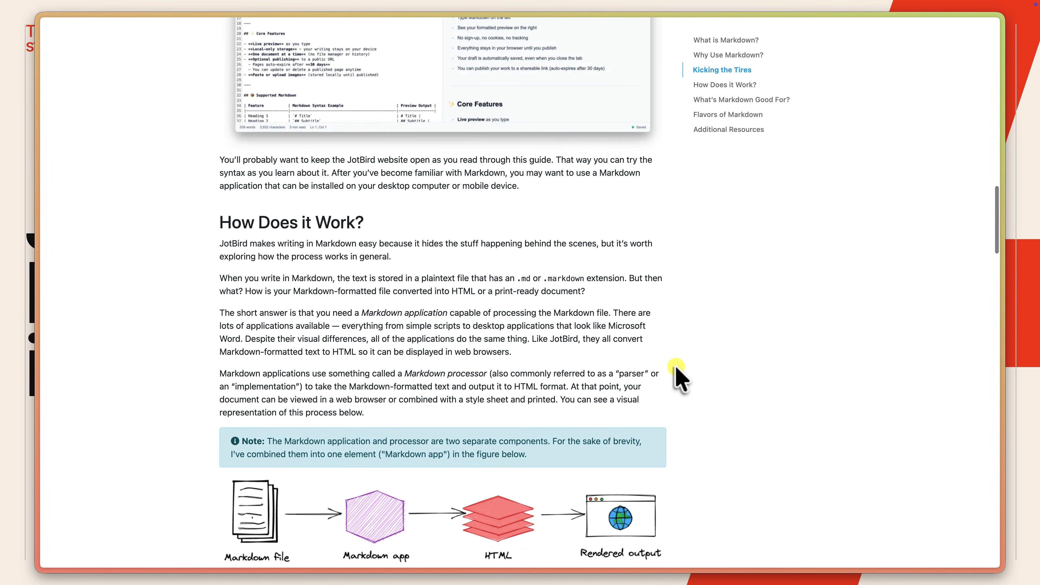
{"action": "scroll", "coordinate": [680, 378], "scroll_direction": "down", "scroll_amount": 3}
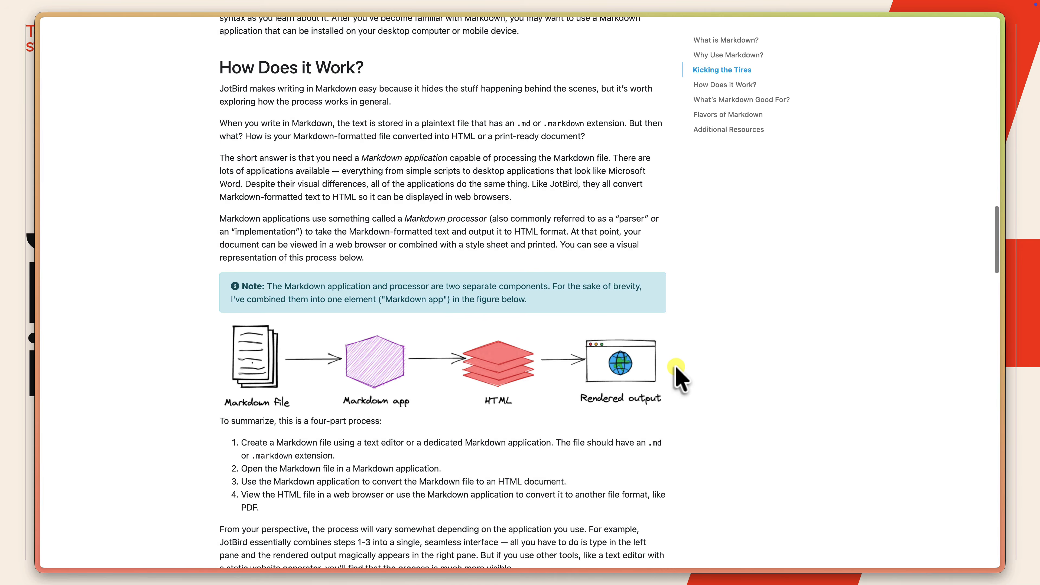
{"action": "scroll", "coordinate": [680, 378], "scroll_direction": "down", "scroll_amount": 6}
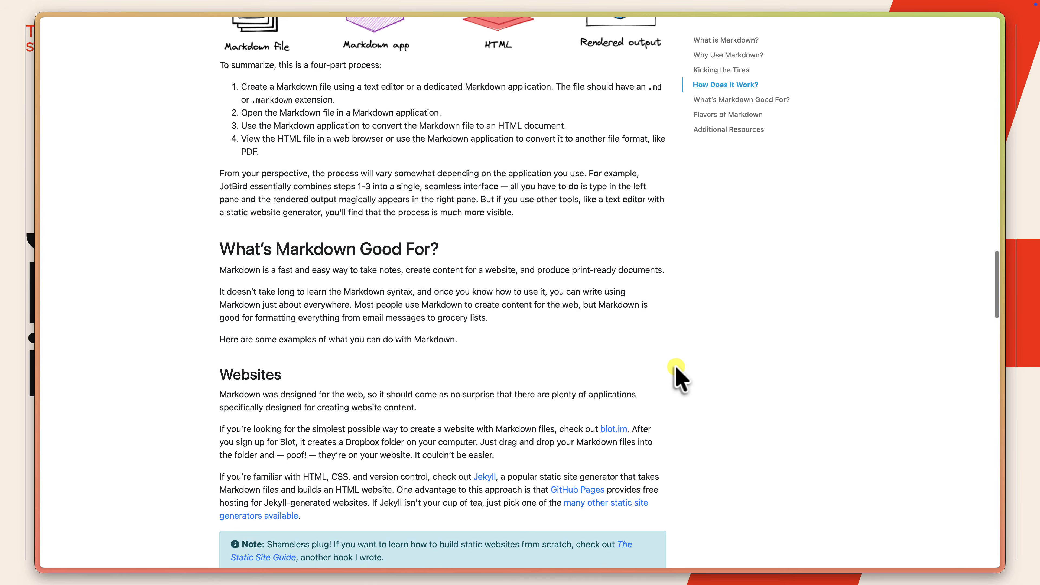
{"action": "scroll", "coordinate": [679, 377], "scroll_direction": "down", "scroll_amount": 7}
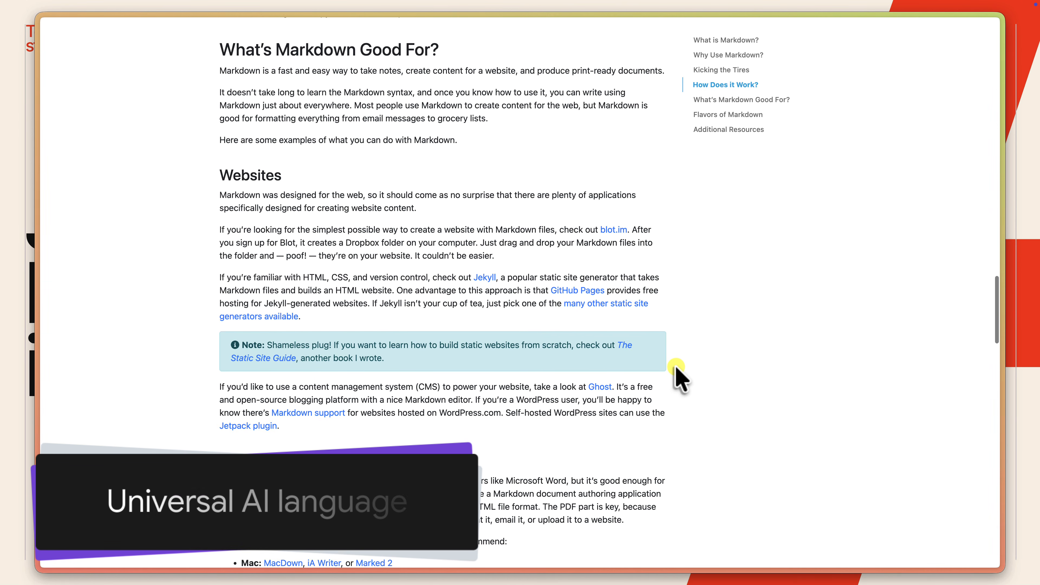
{"action": "scroll", "coordinate": [679, 378], "scroll_direction": "down", "scroll_amount": 2}
{"action": "scroll", "coordinate": [679, 378], "scroll_direction": "down", "scroll_amount": 7}
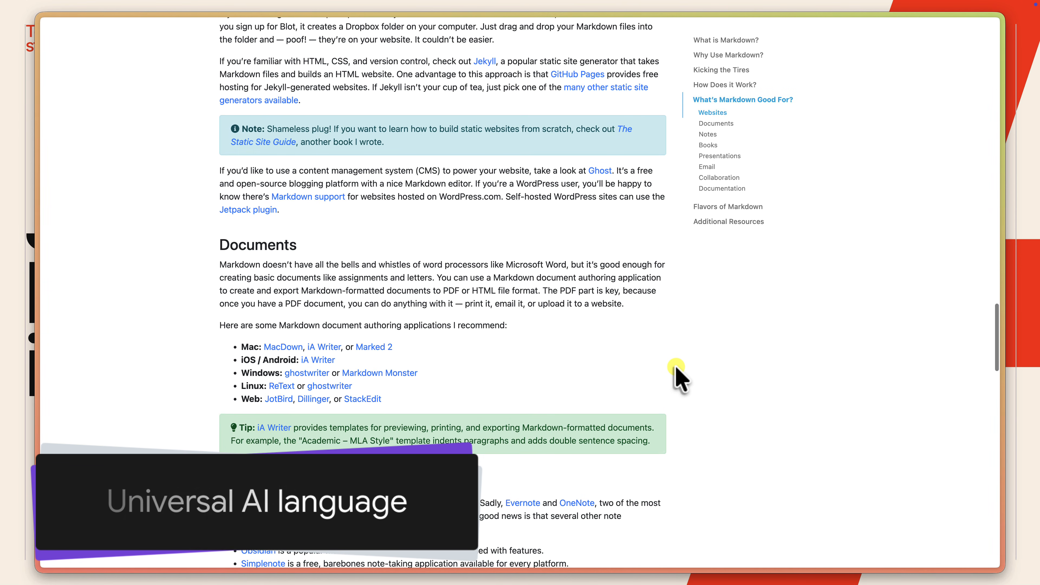
{"action": "scroll", "coordinate": [679, 378], "scroll_direction": "down", "scroll_amount": 3}
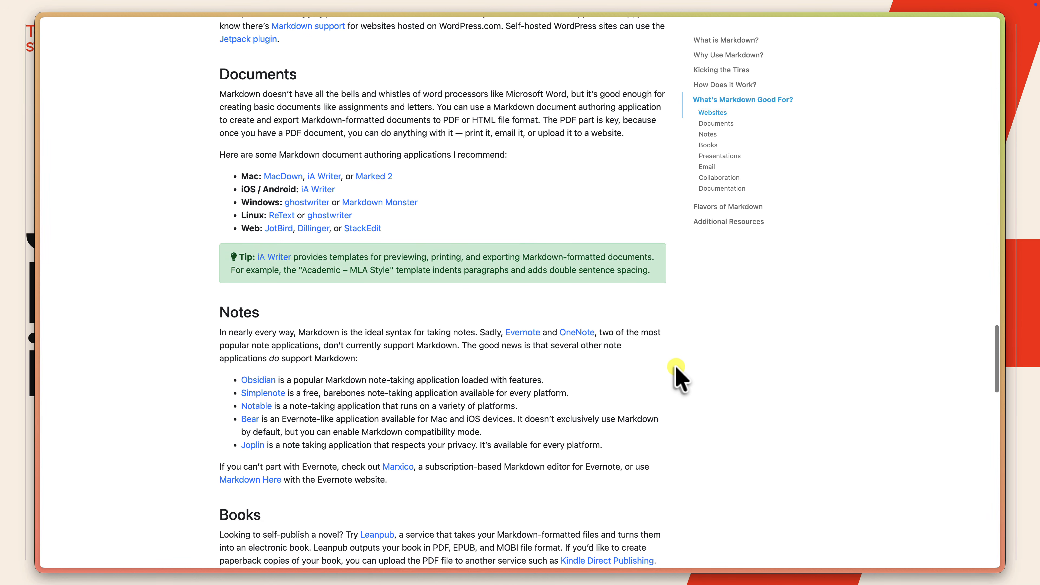
{"action": "scroll", "coordinate": [679, 378], "scroll_direction": "down", "scroll_amount": 3}
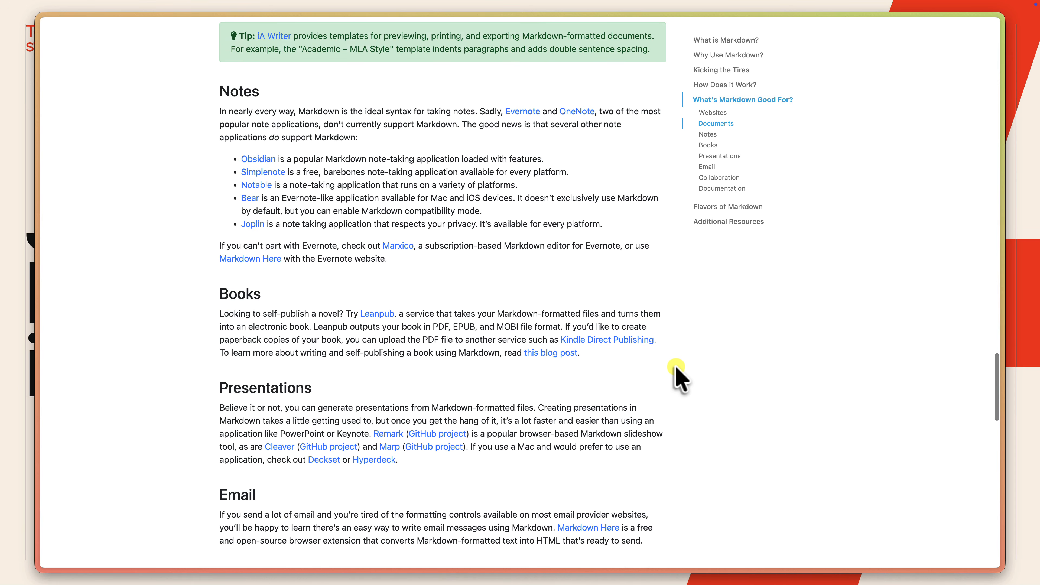
{"action": "scroll", "coordinate": [680, 378], "scroll_direction": "down", "scroll_amount": 3}
{"action": "scroll", "coordinate": [679, 378], "scroll_direction": "down", "scroll_amount": 5}
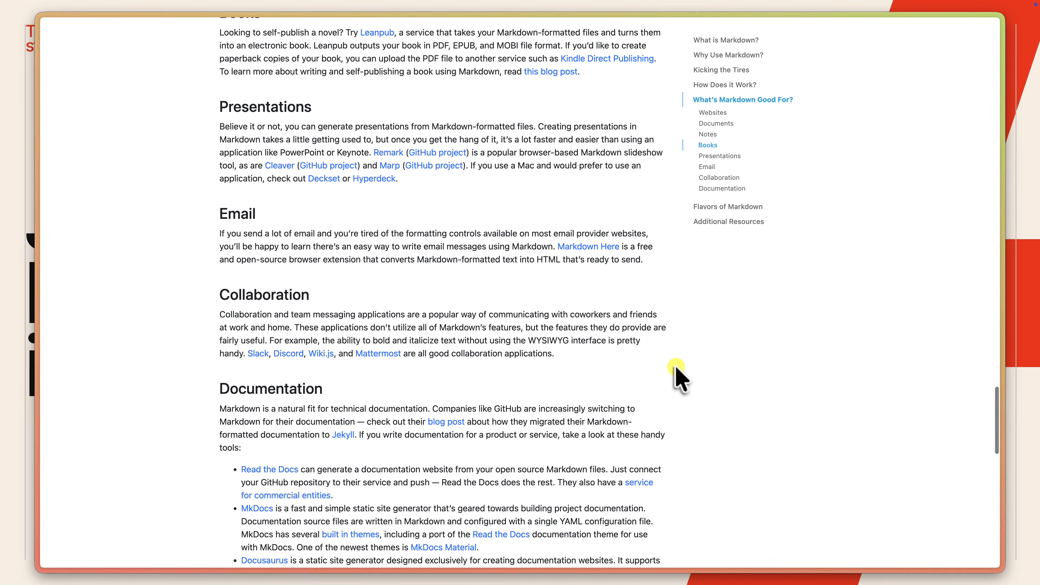
{"action": "scroll", "coordinate": [679, 378], "scroll_direction": "down", "scroll_amount": 6}
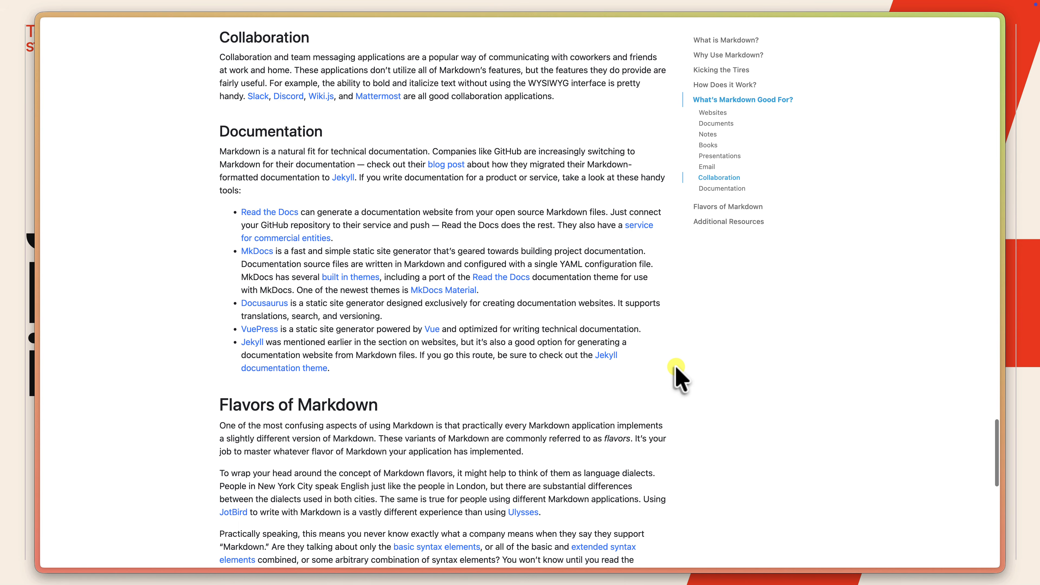
{"action": "scroll", "coordinate": [680, 378], "scroll_direction": "down", "scroll_amount": 5}
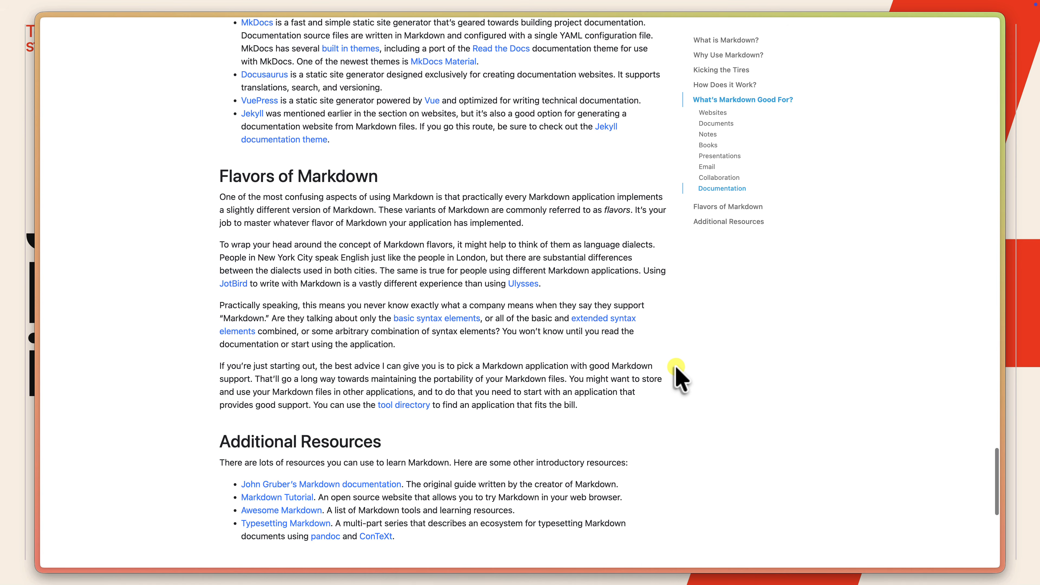
{"action": "scroll", "coordinate": [679, 378], "scroll_direction": "down", "scroll_amount": 3}
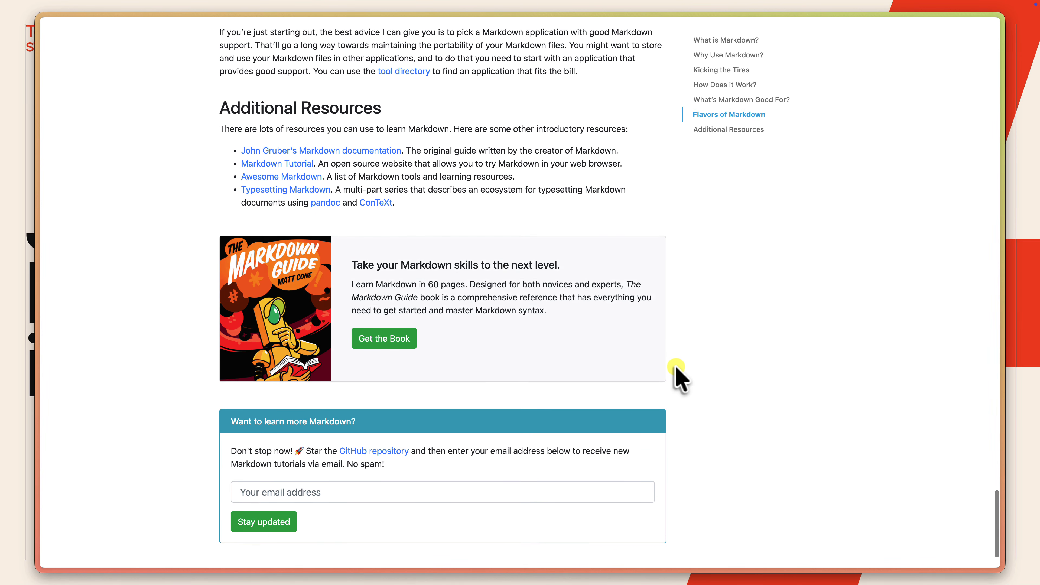
{"action": "scroll", "coordinate": [677, 367], "scroll_direction": "down", "scroll_amount": 3}
{"action": "scroll", "coordinate": [676, 367], "scroll_direction": "up", "scroll_amount": 20}
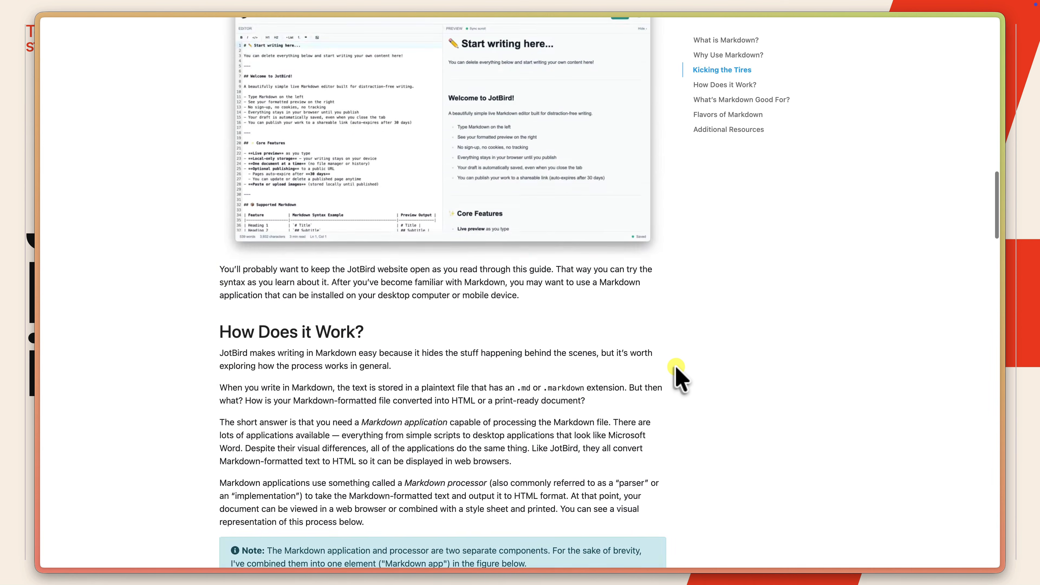
{"action": "scroll", "coordinate": [677, 367], "scroll_direction": "up", "scroll_amount": 20}
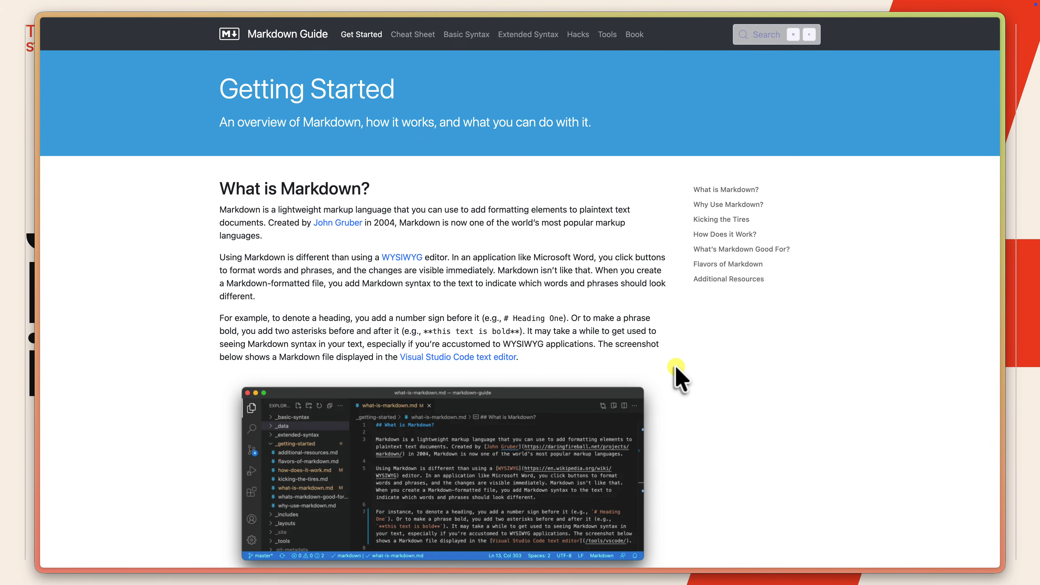
Step: Switch to Finder and extract the Template_Files.zip archive in the Demo Files folder
{"action": "key", "text": "ctrl+Right"}
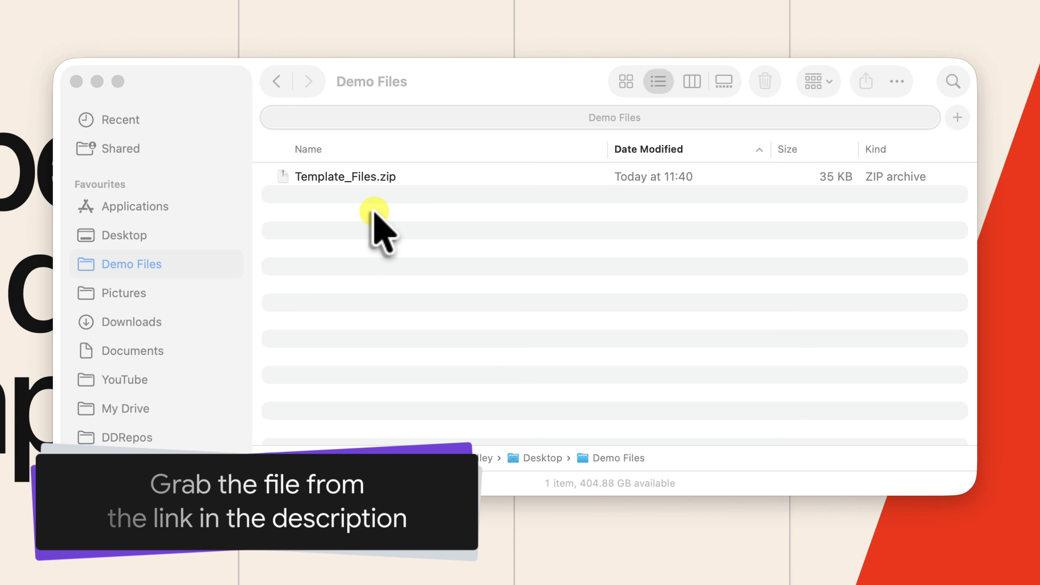
{"action": "left_click", "coordinate": [349, 174]}
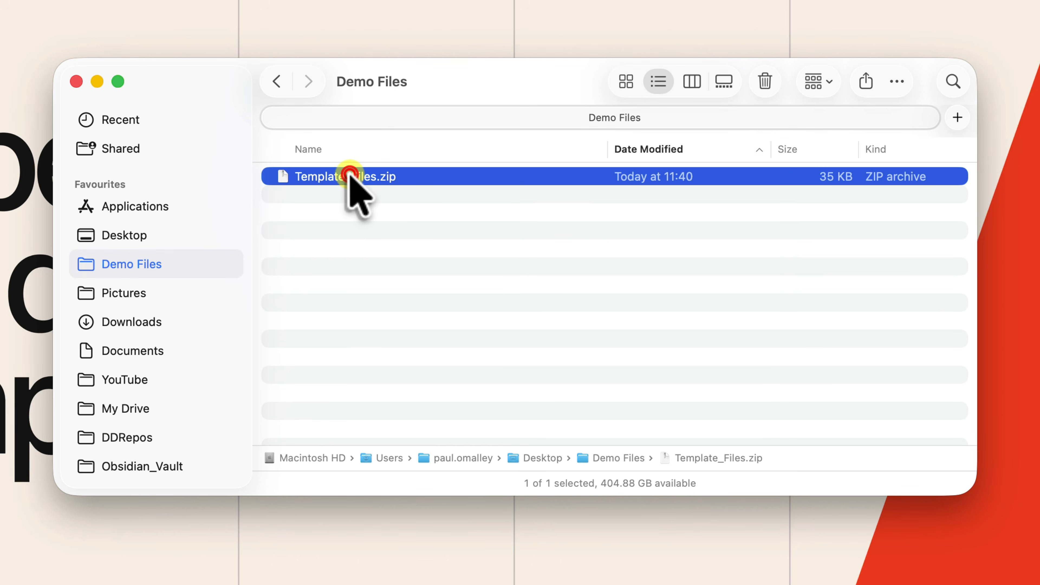
{"action": "double_click", "coordinate": [350, 175]}
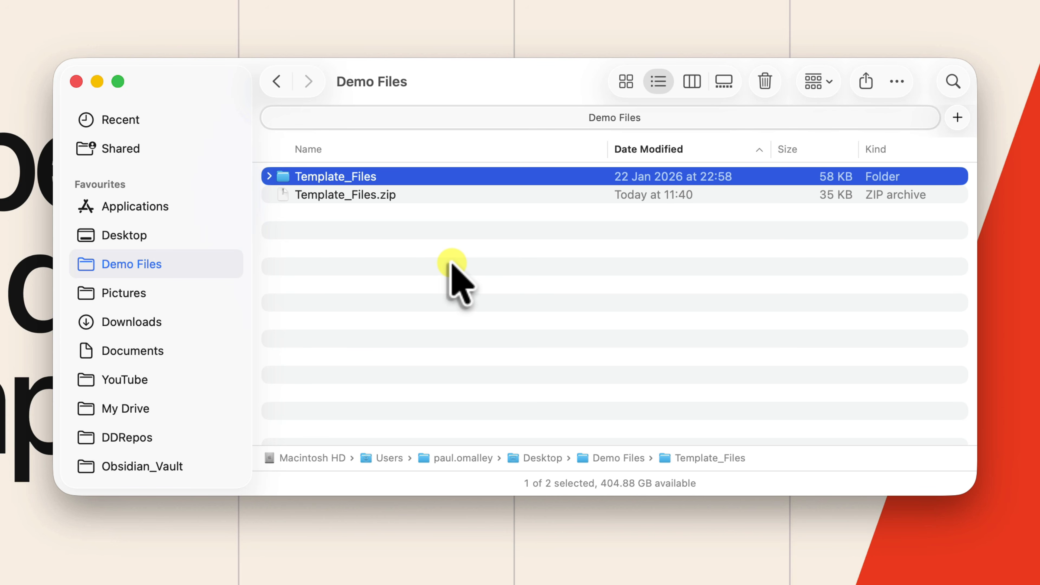
Step: Rename the extracted Template_Files folder to Alex_Gemini_Vault
{"action": "left_click", "coordinate": [345, 176]}
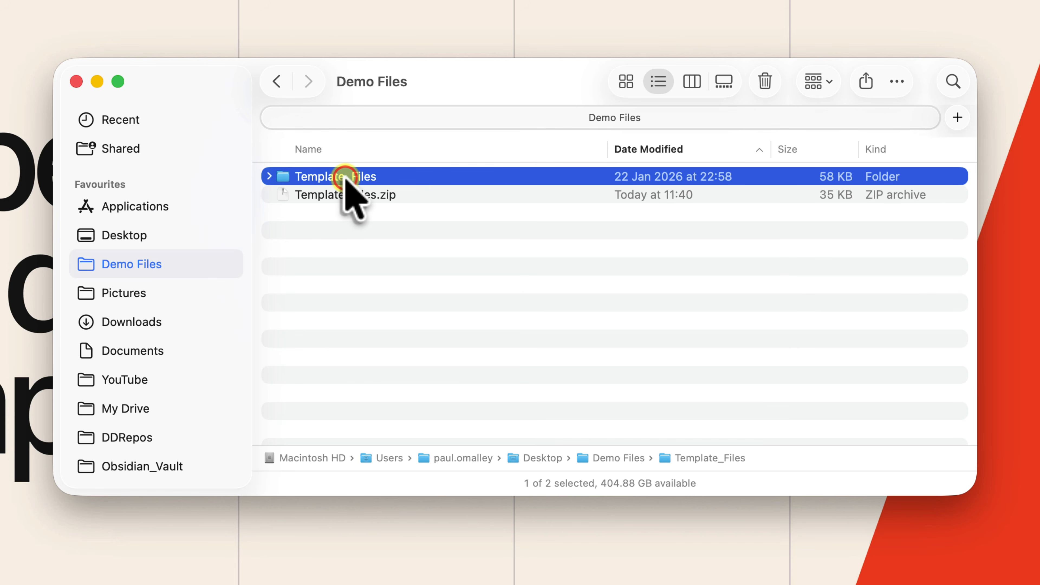
{"action": "left_click", "coordinate": [414, 180]}
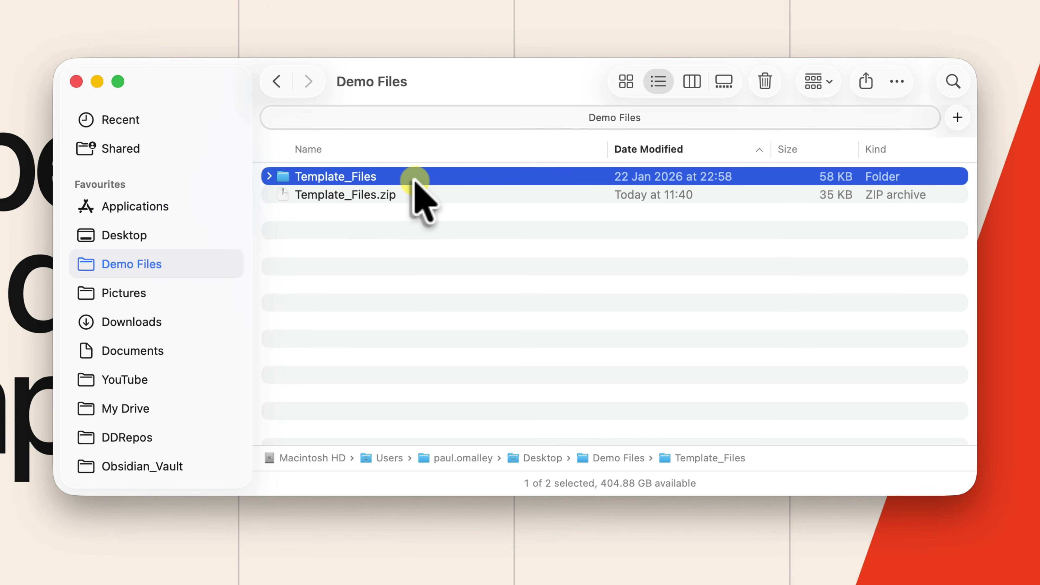
{"action": "left_click", "coordinate": [340, 177]}
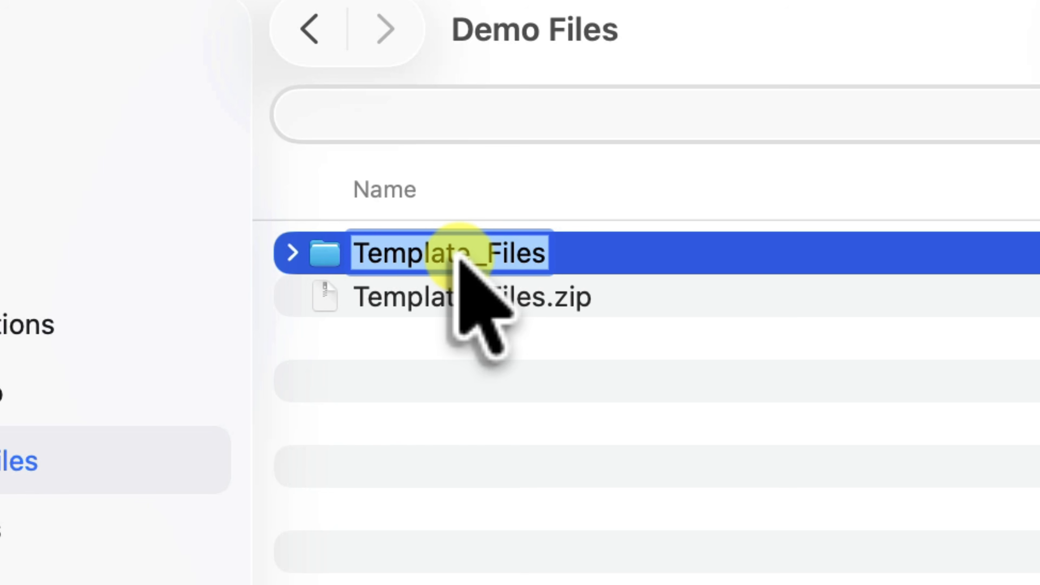
{"action": "type", "text": "Alex_Gemini_Vault"}
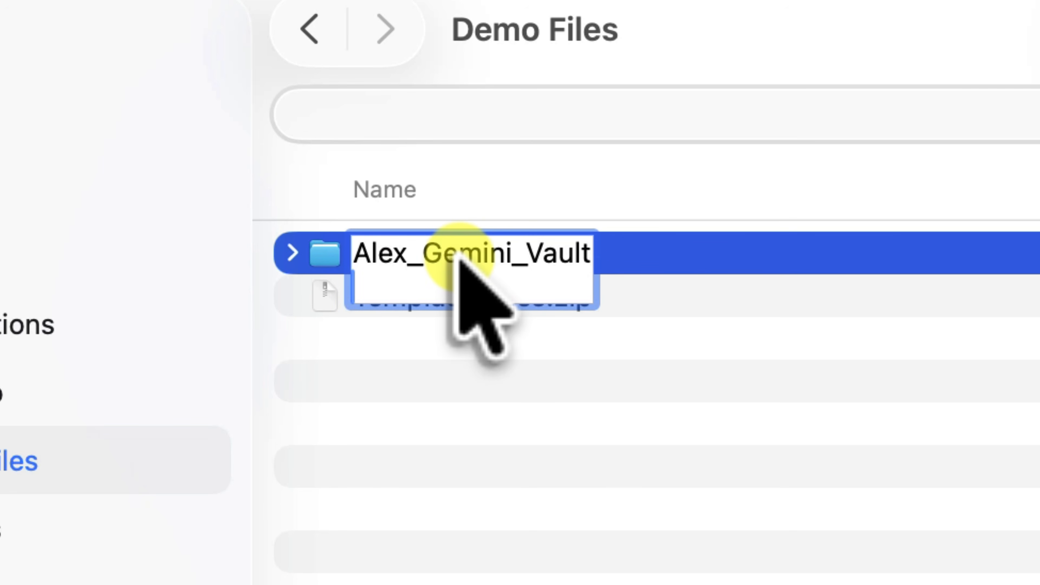
{"action": "key", "text": "Return"}
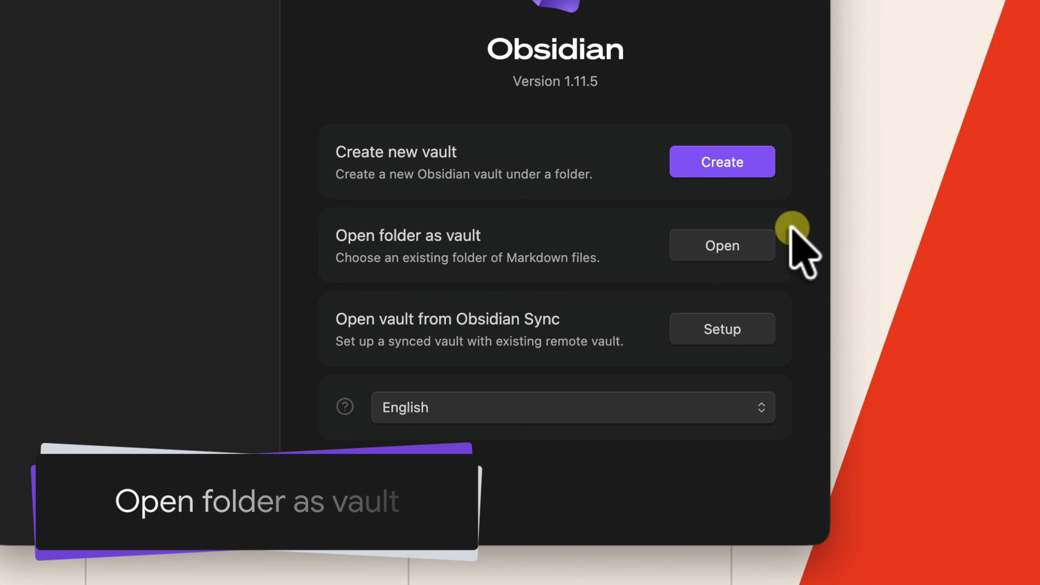
Step: In Obsidian, open the Alex_Gemini_Vault folder from Demo Files as a vault and enlarge its window
{"action": "left_click", "coordinate": [737, 250]}
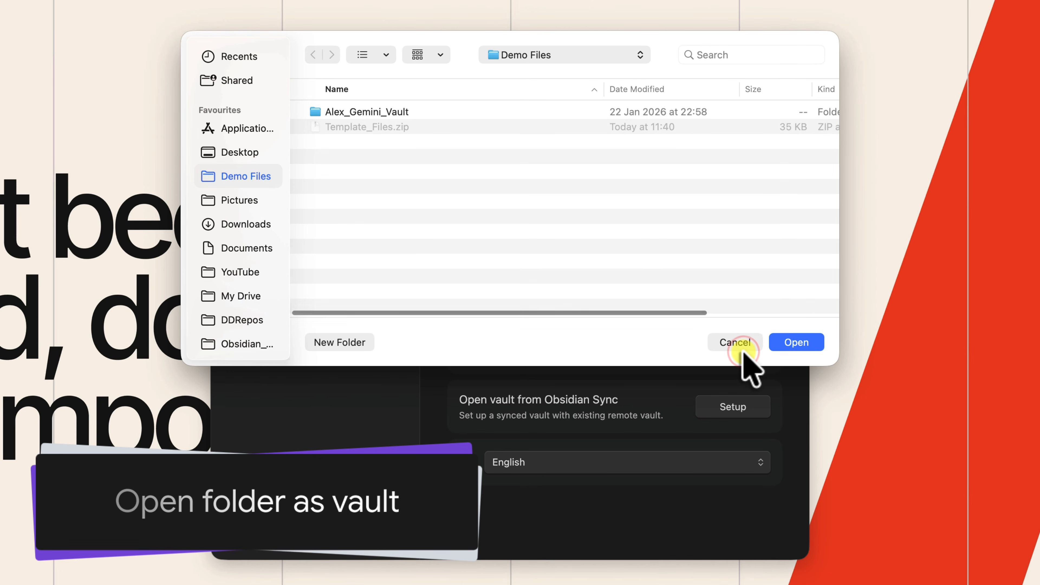
{"action": "left_click", "coordinate": [391, 114]}
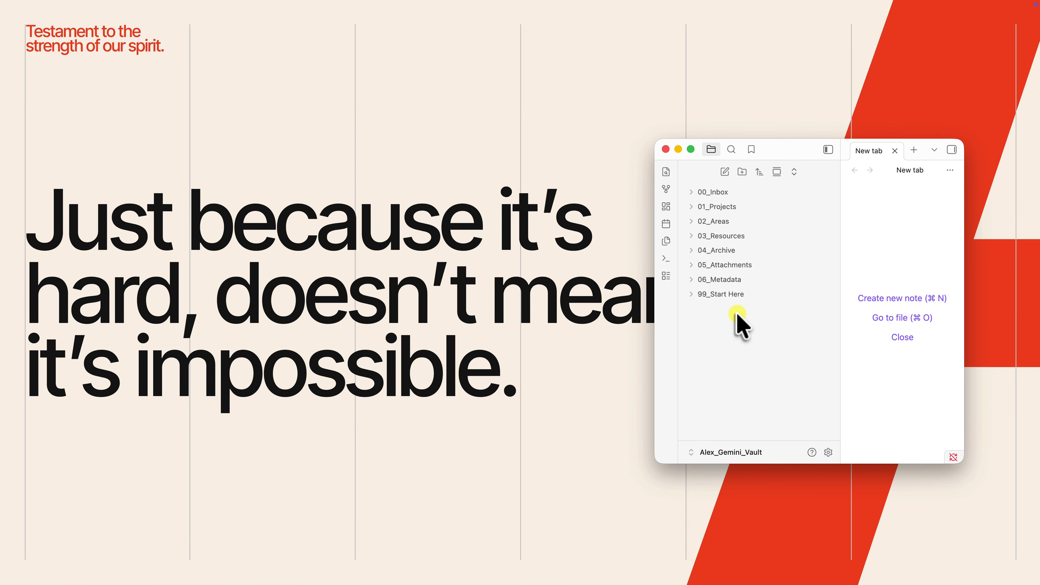
{"action": "key", "text": "super+space"}
{"action": "type", "text": "a"}
{"action": "key", "text": "Return"}
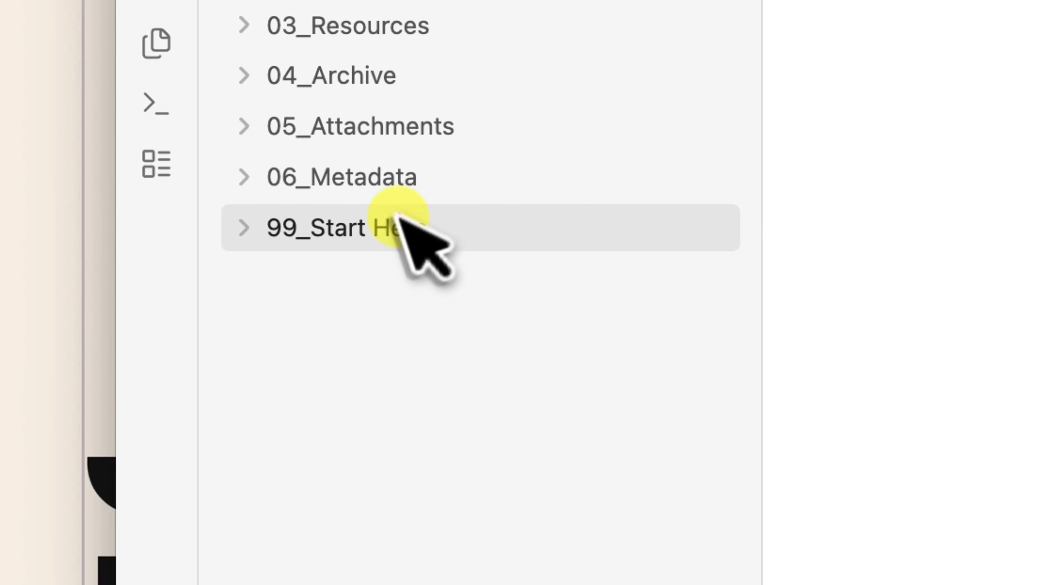
Step: Expand the 99_Start Here folder and open the 1_User_Guide note
{"action": "left_click", "coordinate": [116, 165]}
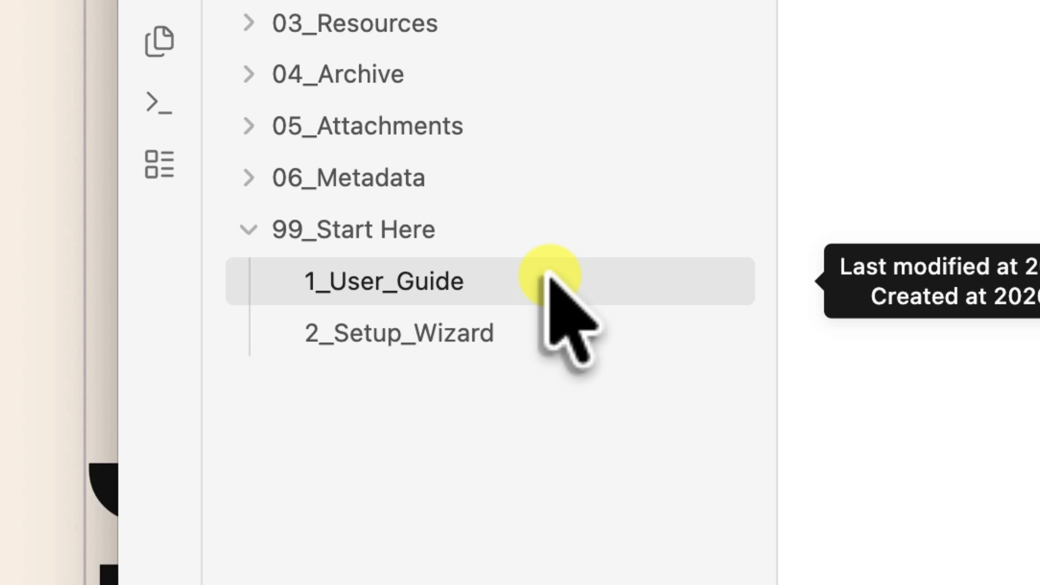
{"action": "left_click", "coordinate": [547, 273]}
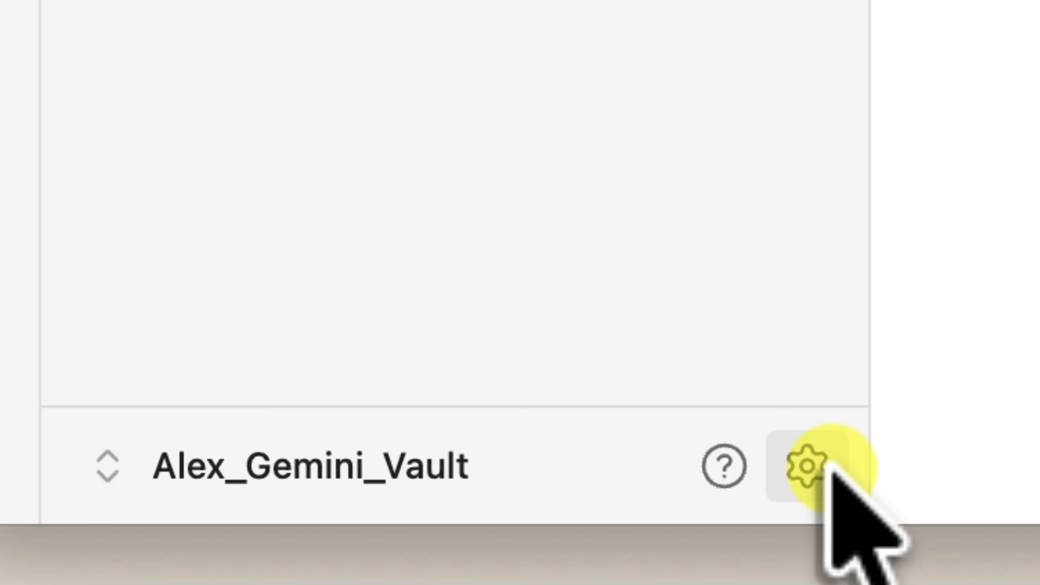
Step: Turn on community plugins in the vault's settings
{"action": "left_click", "coordinate": [829, 467]}
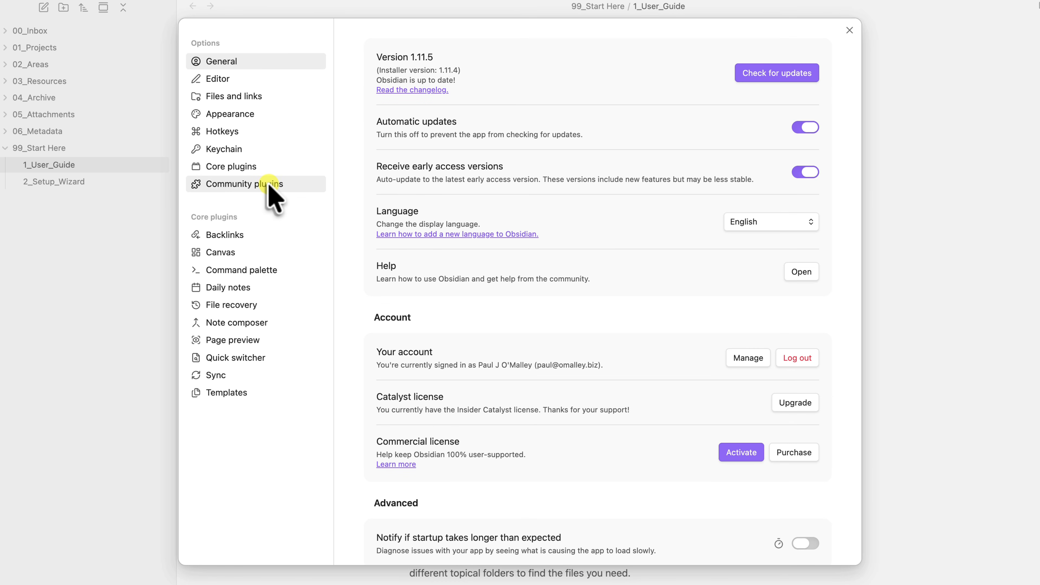
{"action": "left_click", "coordinate": [270, 187]}
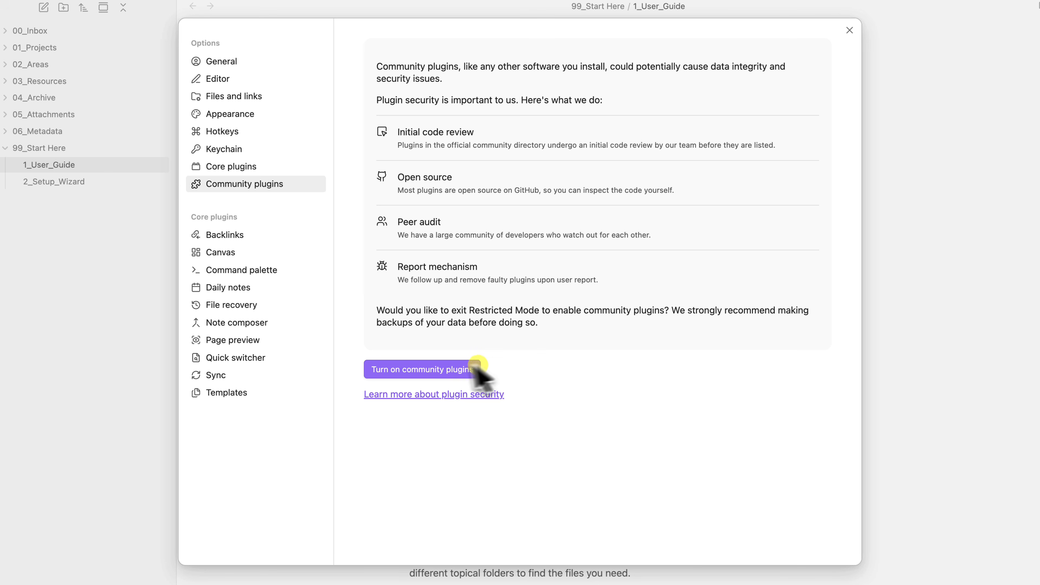
{"action": "left_click", "coordinate": [428, 370]}
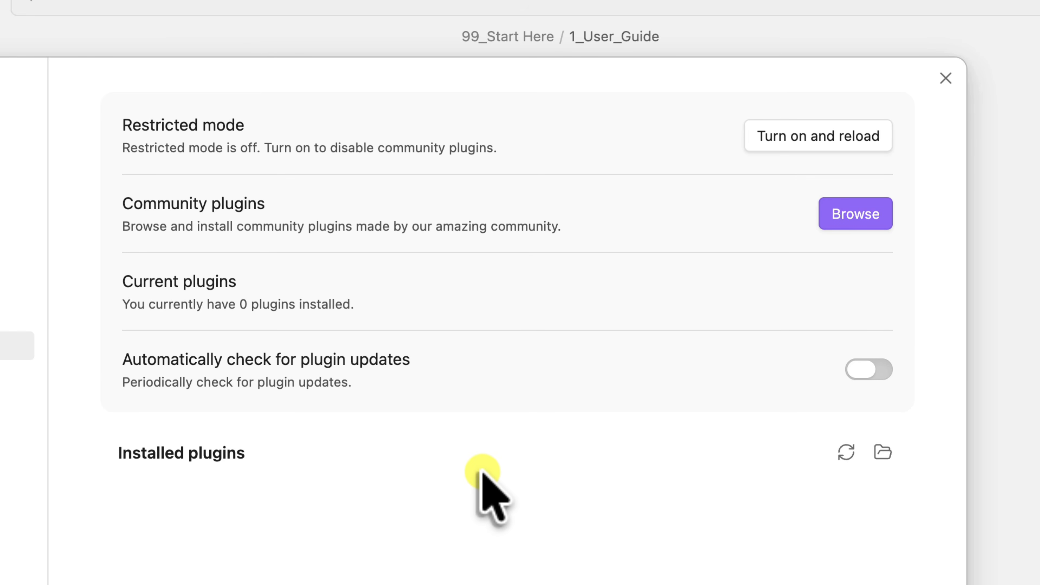
Step: Find the Gemini Scribe community plugin, install it and enable it in the vault
{"action": "left_click", "coordinate": [845, 213]}
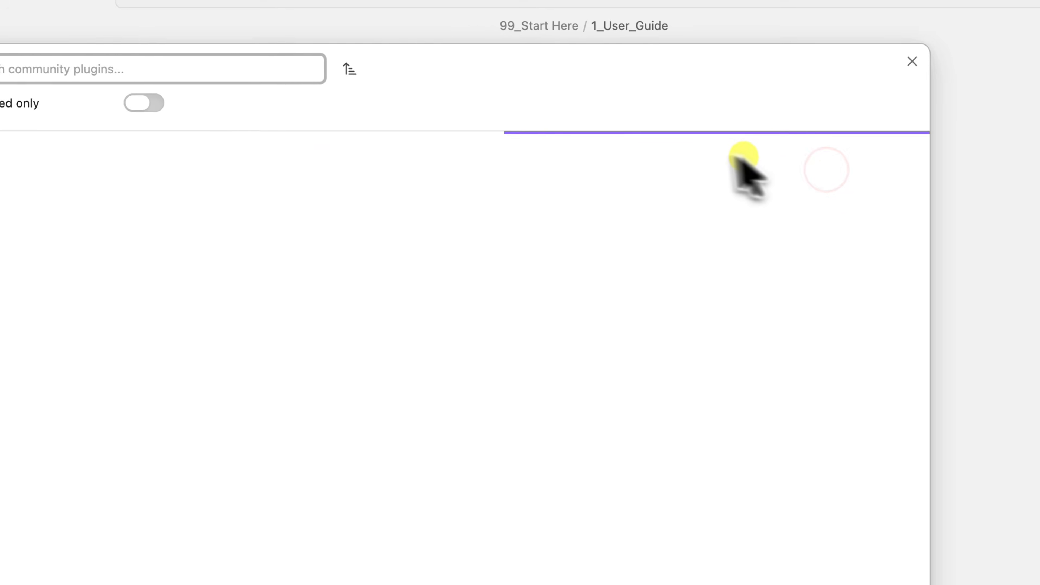
{"action": "left_click", "coordinate": [208, 72]}
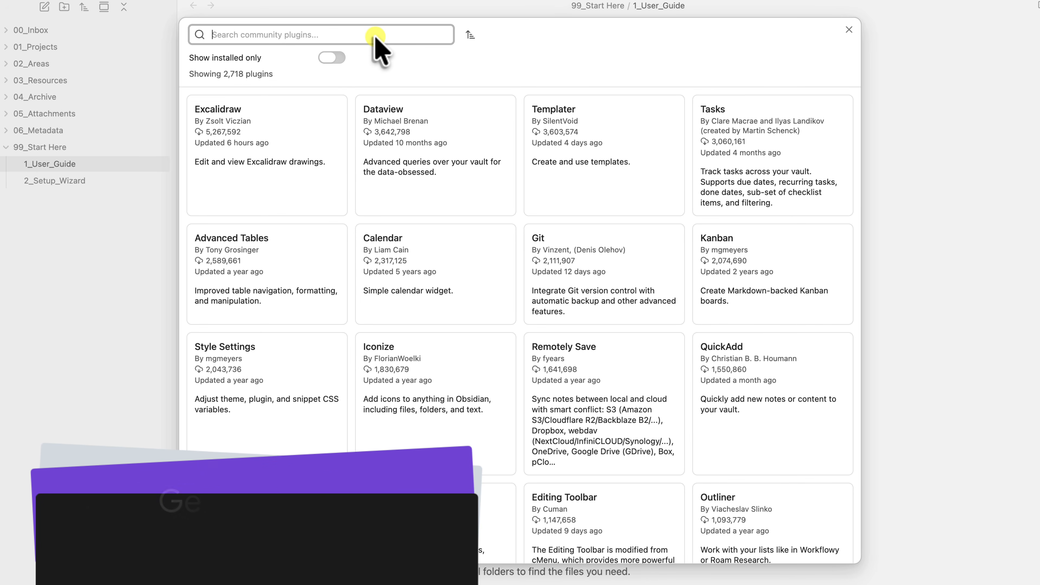
{"action": "type", "text": "Gemini Scribe"}
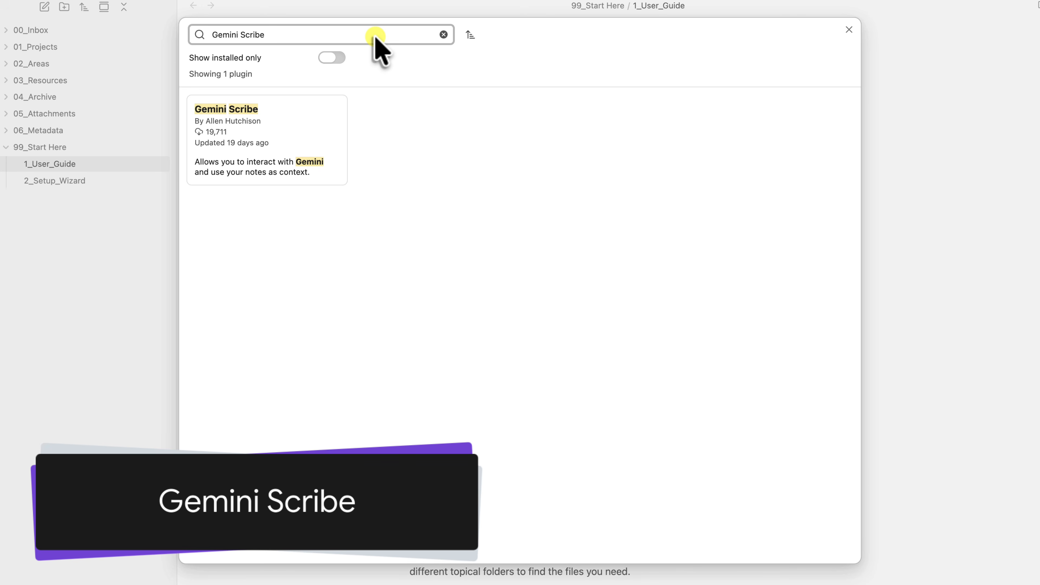
{"action": "left_click", "coordinate": [247, 156]}
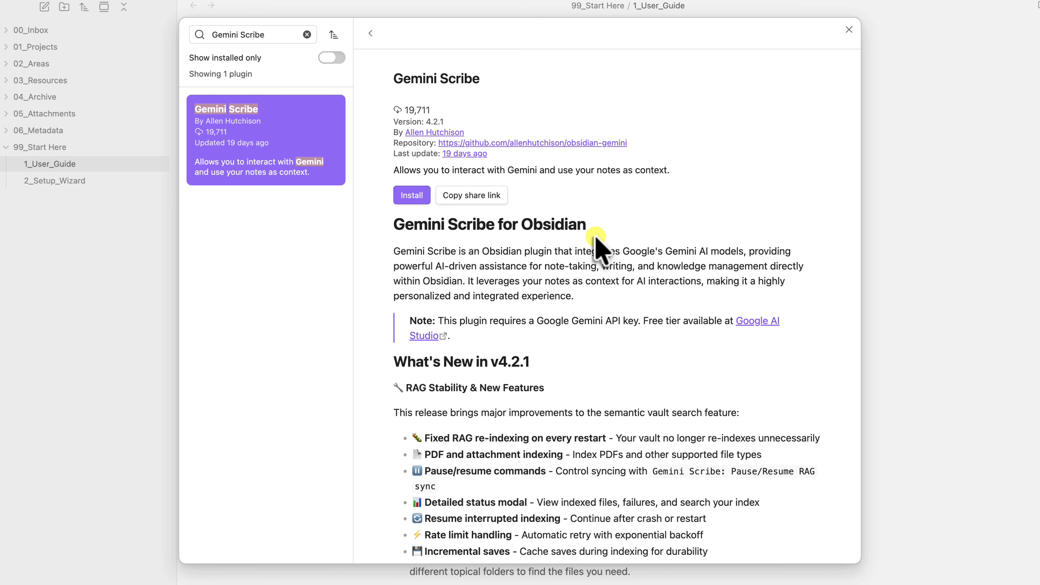
{"action": "left_click", "coordinate": [413, 195]}
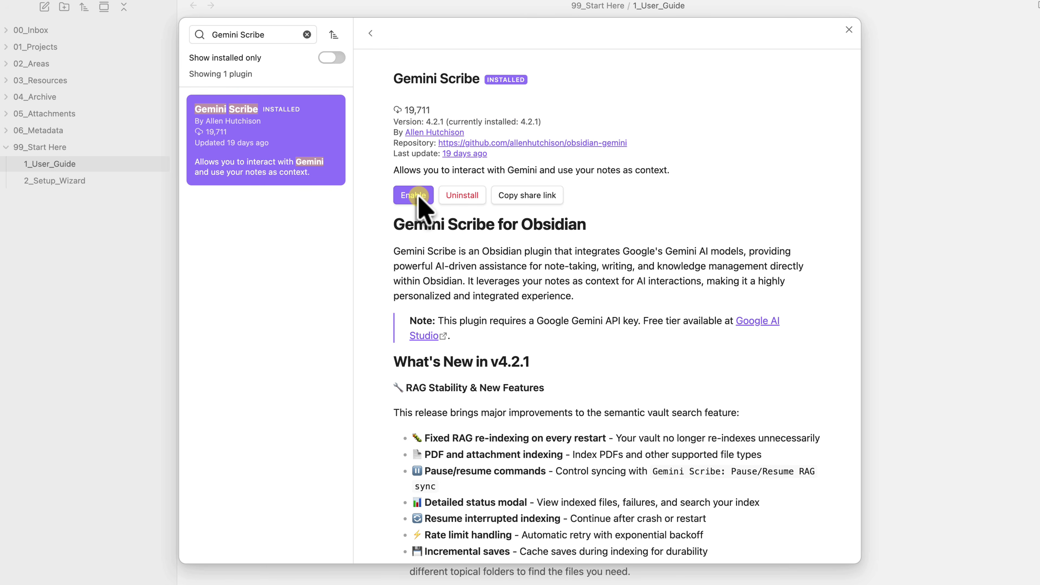
{"action": "left_click", "coordinate": [414, 195]}
{"action": "left_click", "coordinate": [413, 195]}
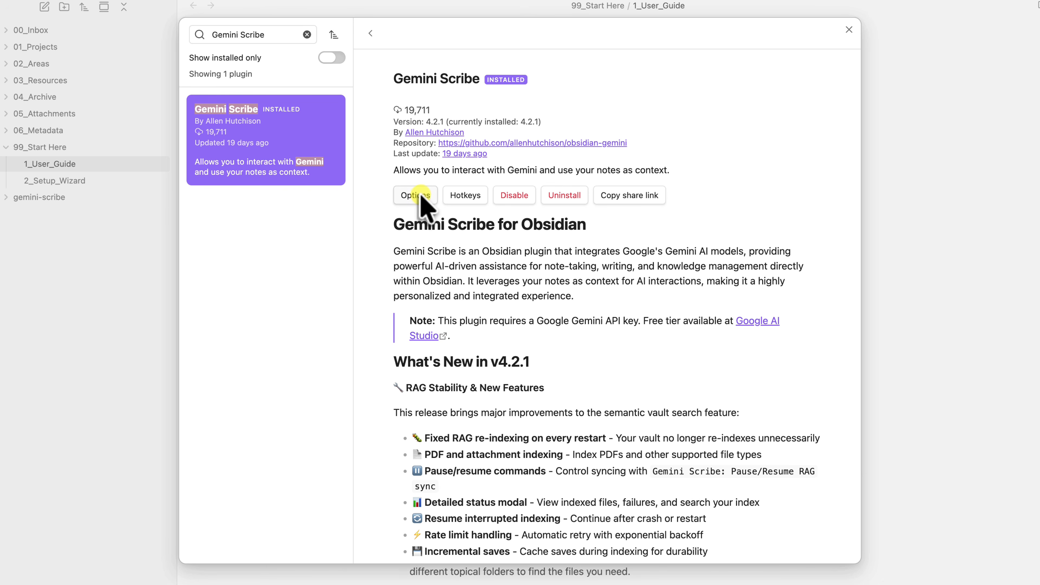
Step: Open the Gemini Scribe options and replace the default Your Name value with the vault owner's first name
{"action": "left_click", "coordinate": [416, 195]}
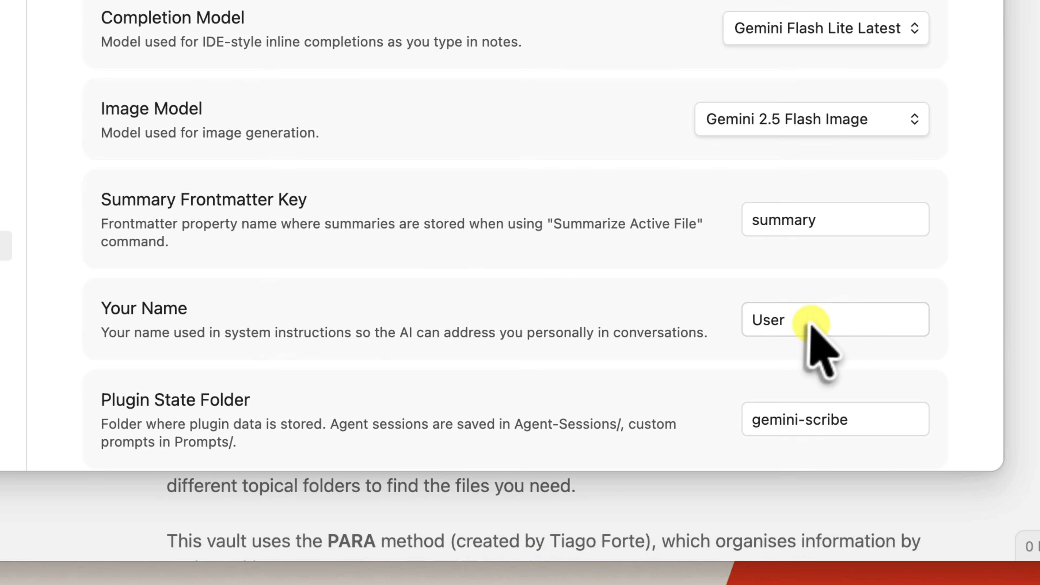
{"action": "double_click", "coordinate": [809, 327]}
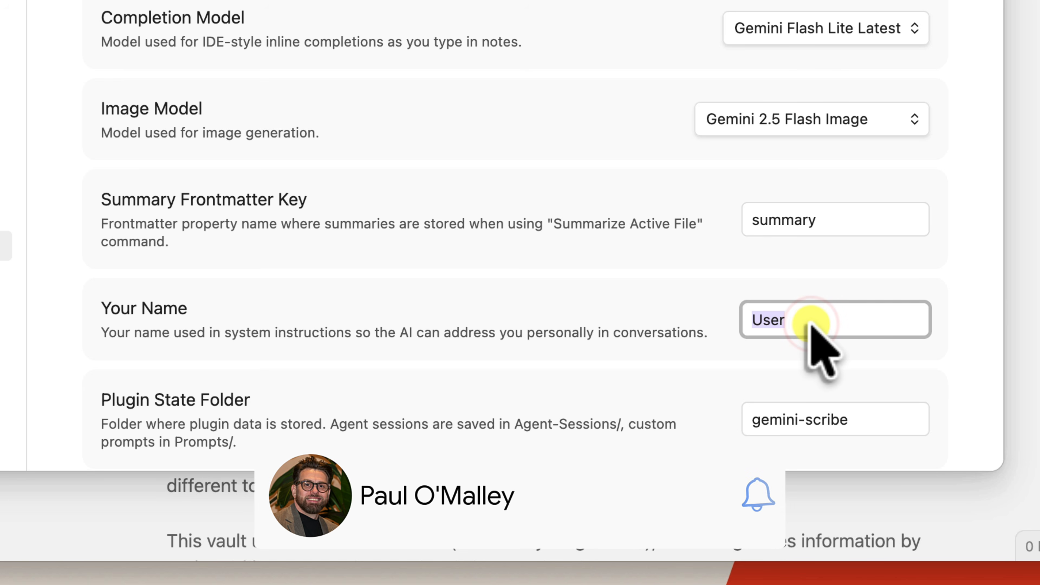
{"action": "type", "text": "Alex"}
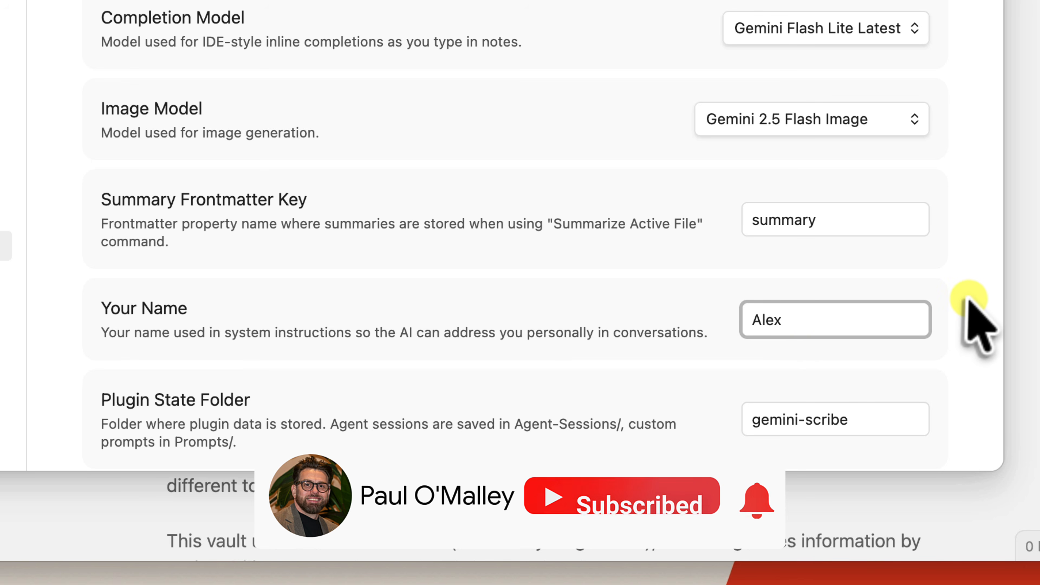
Step: Set the Plugin State Folder to 06_Metadata/Gemini Scribe and enable session history
{"action": "scroll", "coordinate": [967, 303], "scroll_direction": "down", "scroll_amount": 5}
{"action": "scroll", "coordinate": [969, 300], "scroll_direction": "down", "scroll_amount": 3}
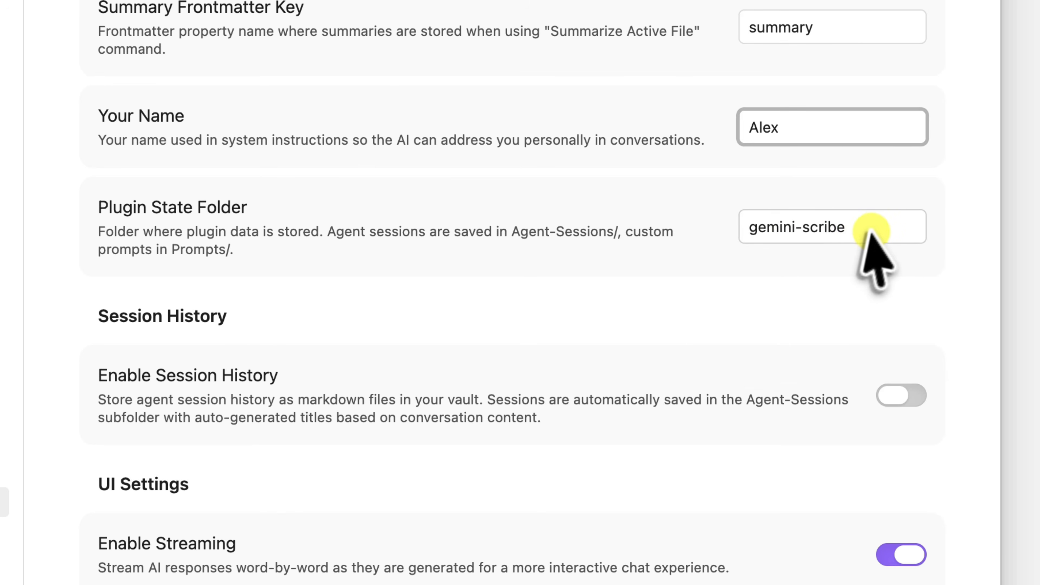
{"action": "left_click_drag", "start_coordinate": [871, 232], "coordinate": [743, 230]}
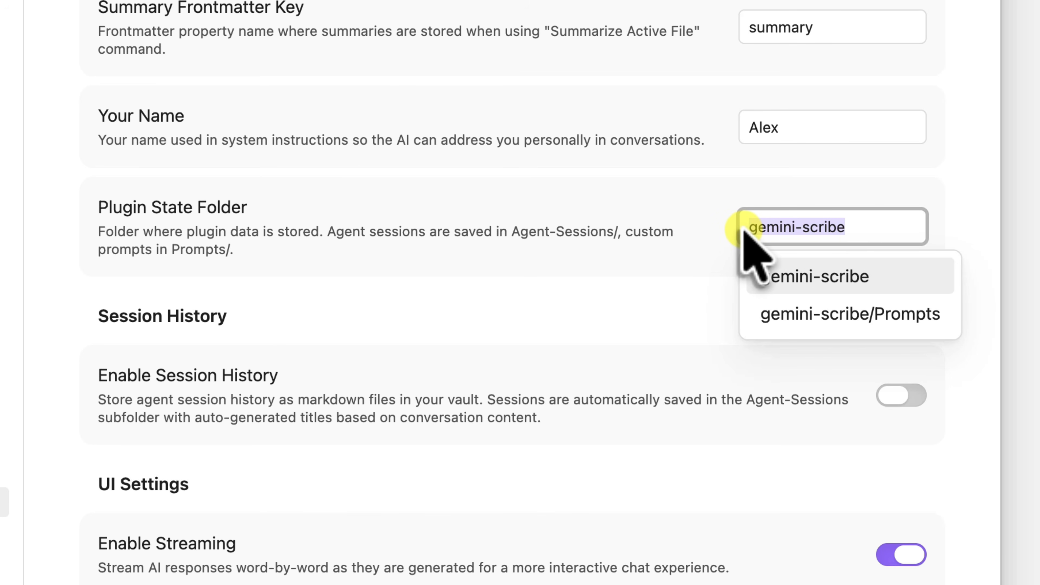
{"action": "type", "text": "06_Metadata/Gemini Scribe"}
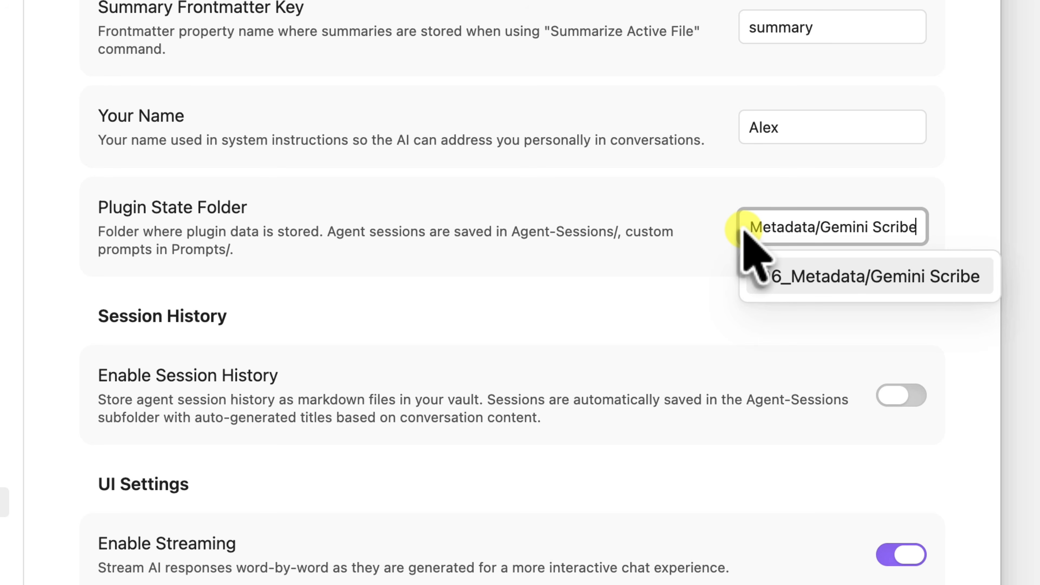
{"action": "left_click", "coordinate": [834, 276]}
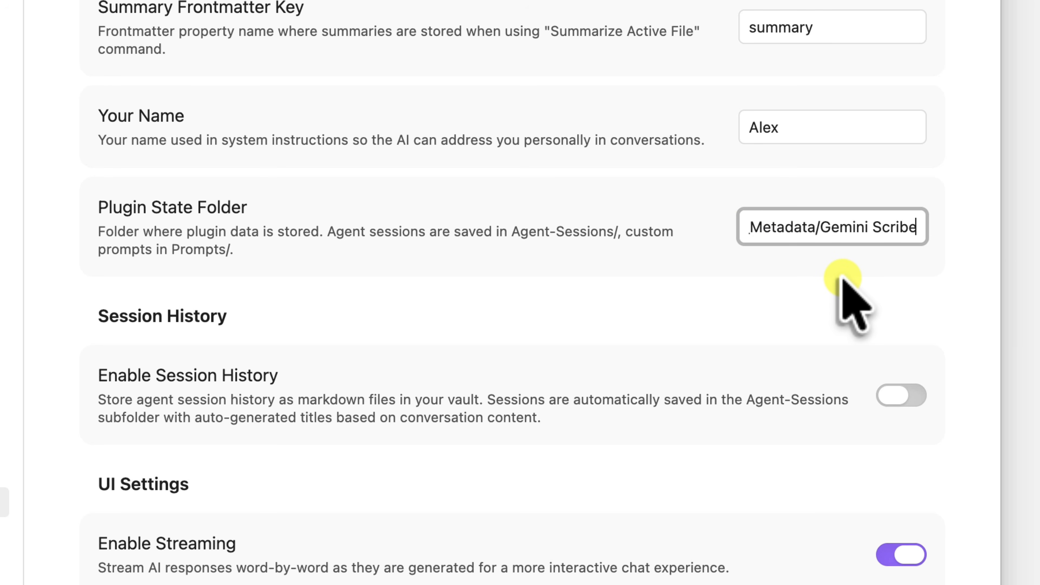
{"action": "left_click", "coordinate": [901, 398]}
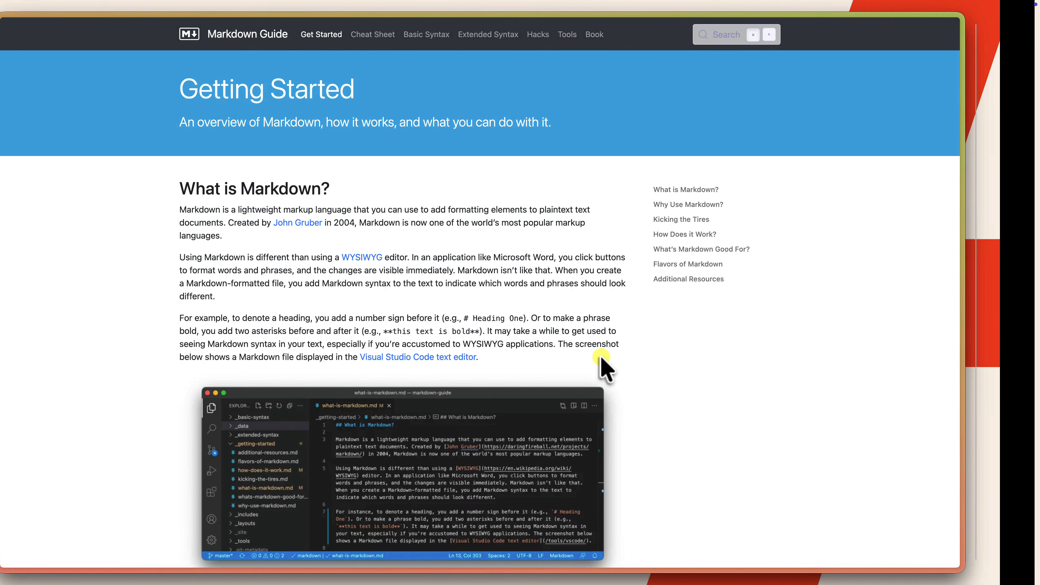
Step: Switch to the browser, open aistudio.google.com in a new tab and go to its API keys page
{"action": "key", "text": "super+t"}
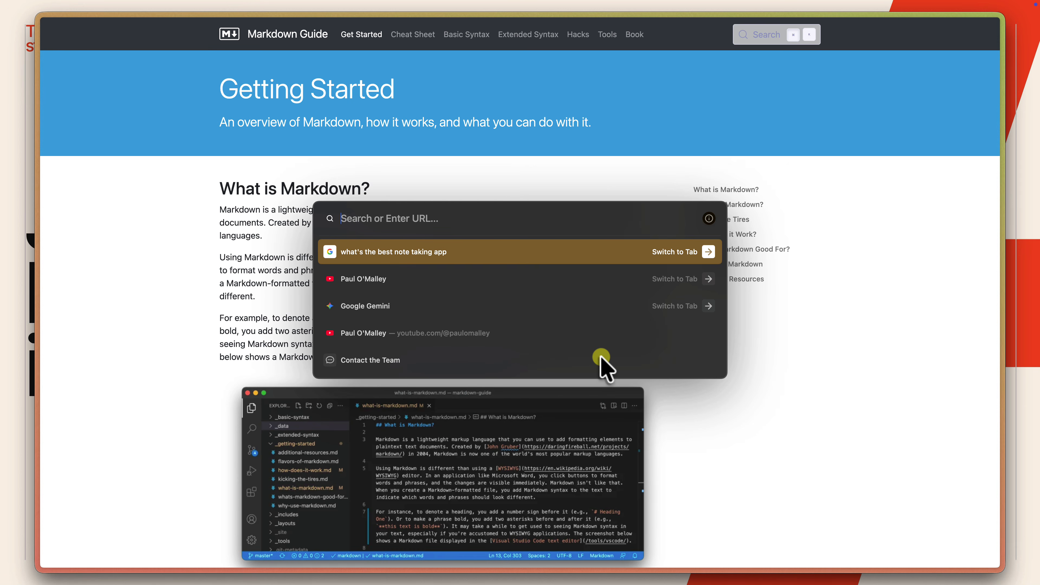
{"action": "type", "text": "aistudio.google.com"}
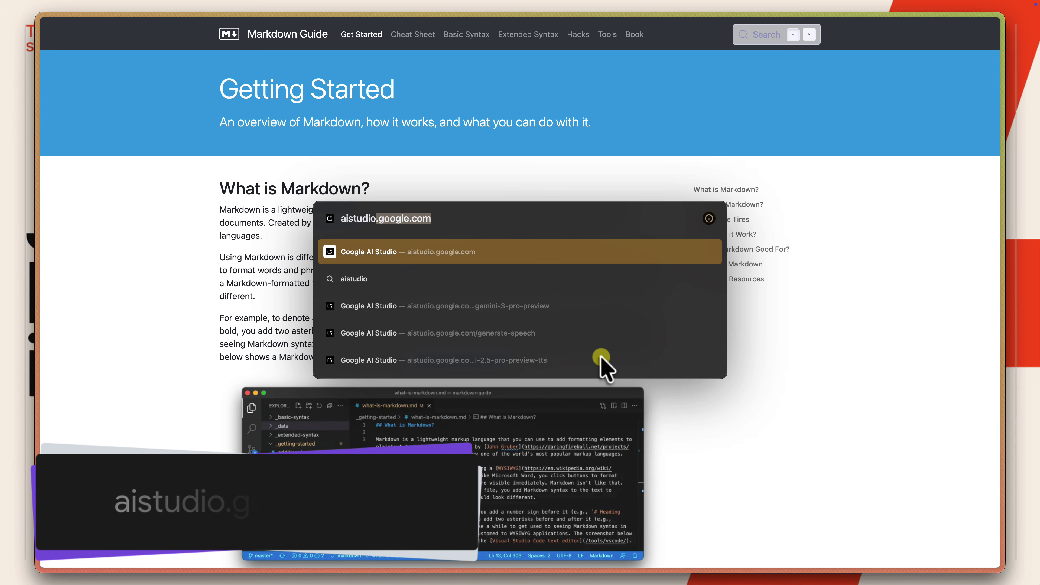
{"action": "key", "text": "Return"}
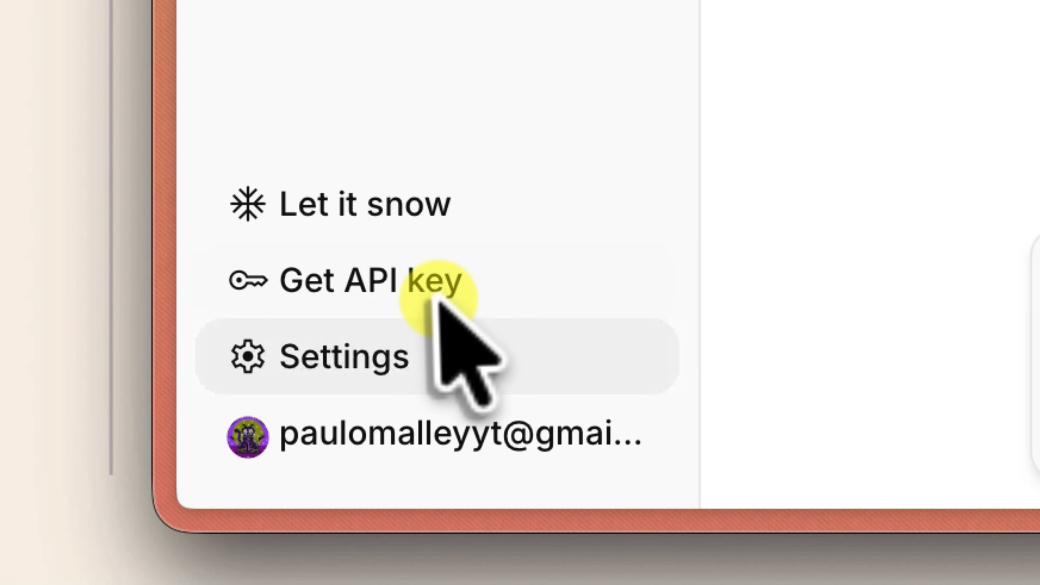
{"action": "left_click", "coordinate": [434, 298]}
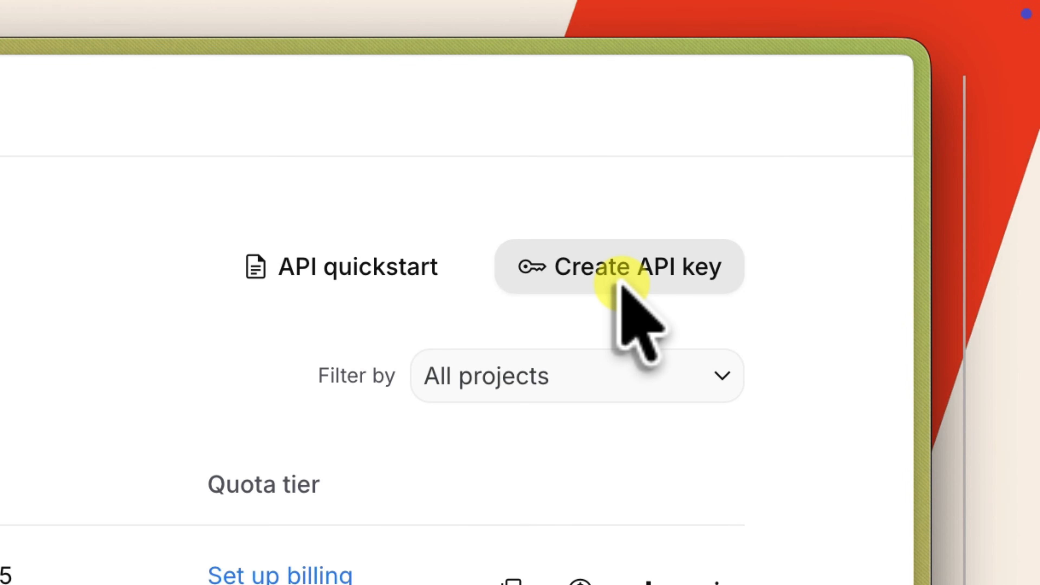
Step: Create a new key named Gemini API Key in the Default Gemini Project
{"action": "left_click", "coordinate": [619, 283]}
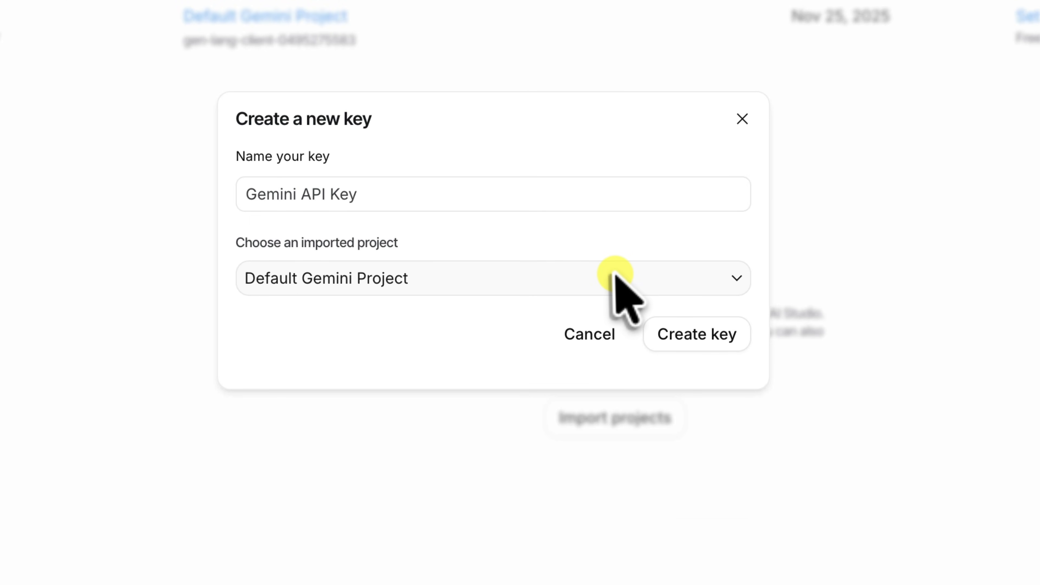
{"action": "left_click", "coordinate": [616, 276]}
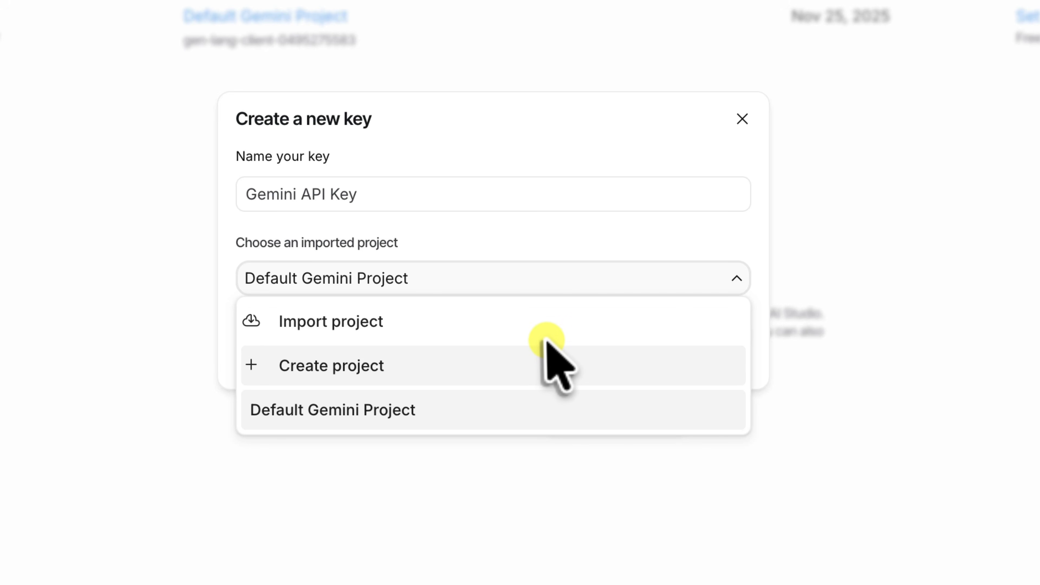
{"action": "left_click", "coordinate": [569, 280]}
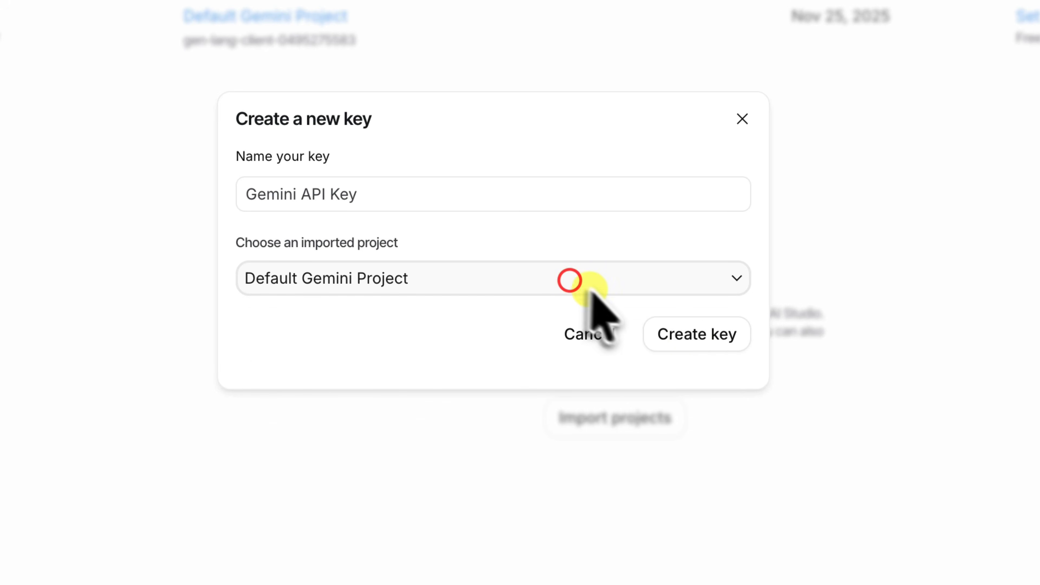
{"action": "left_click", "coordinate": [693, 335]}
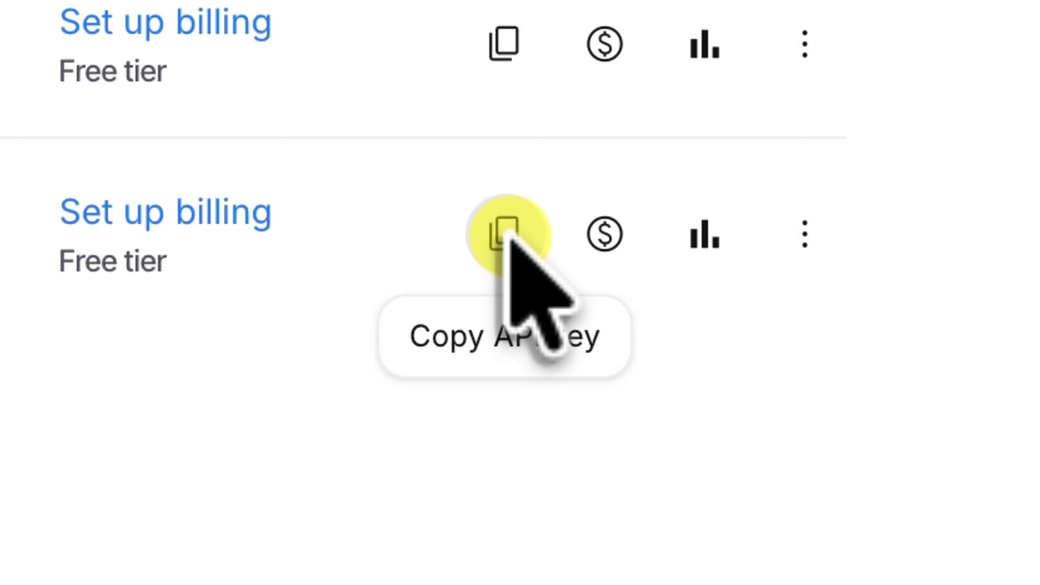
Step: Copy the new API key and view the additional actions available for it
{"action": "left_click", "coordinate": [510, 235]}
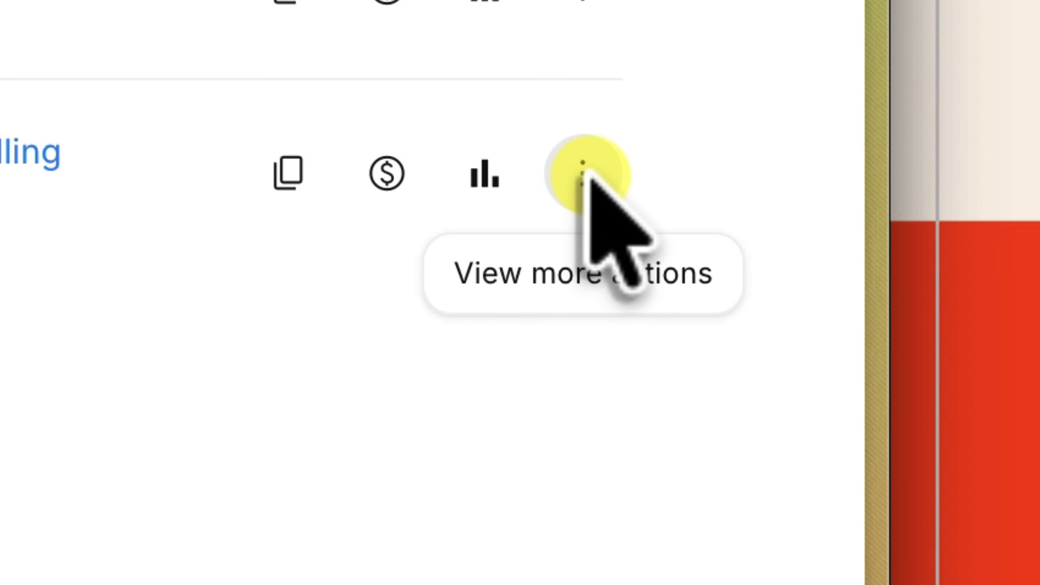
{"action": "left_click", "coordinate": [583, 174]}
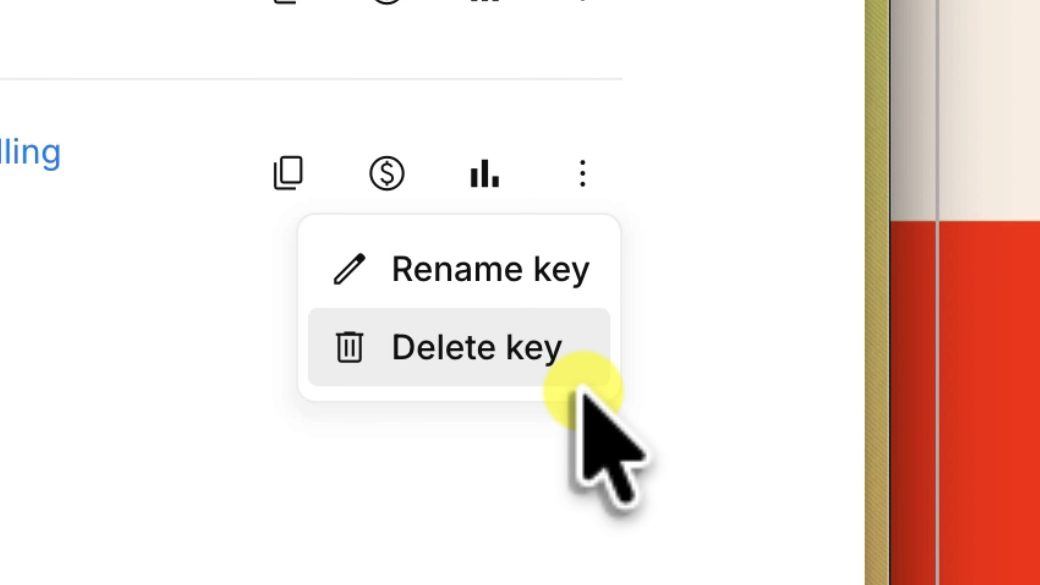
{"action": "left_click", "coordinate": [580, 262]}
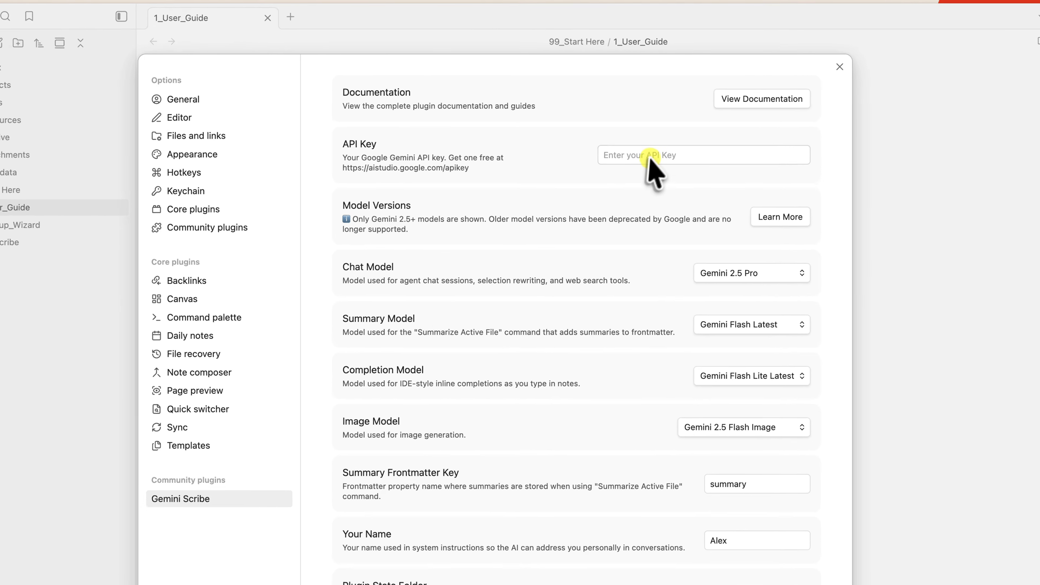
Step: Switch back to Obsidian and paste the Google Gemini API key into Gemini Scribe's API Key setting
{"action": "left_click", "coordinate": [706, 139]}
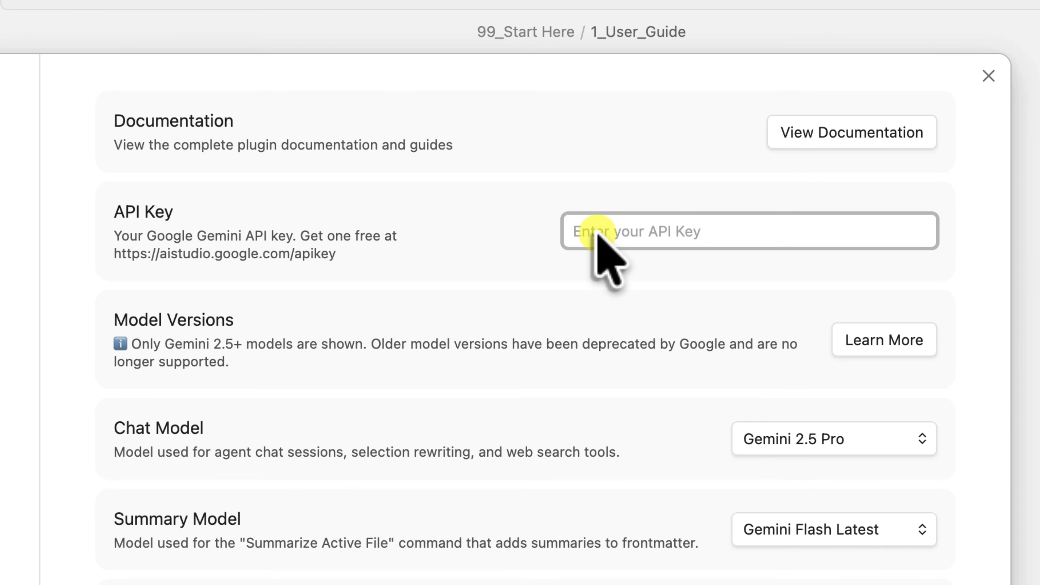
{"action": "key", "text": "super+v"}
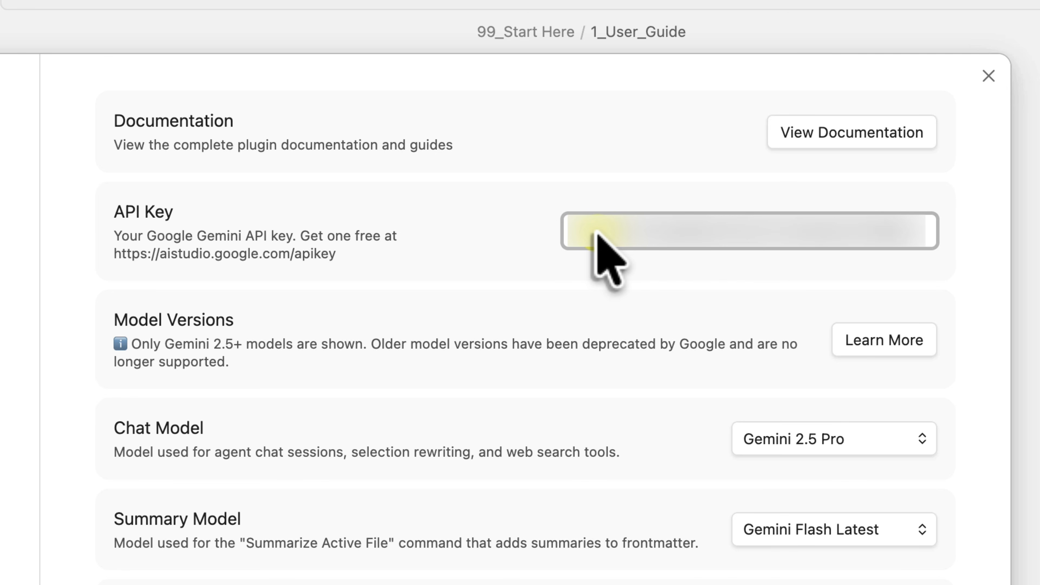
Step: Review the available Chat Model options and keep Gemini 2.5 Pro selected
{"action": "left_click", "coordinate": [909, 223]}
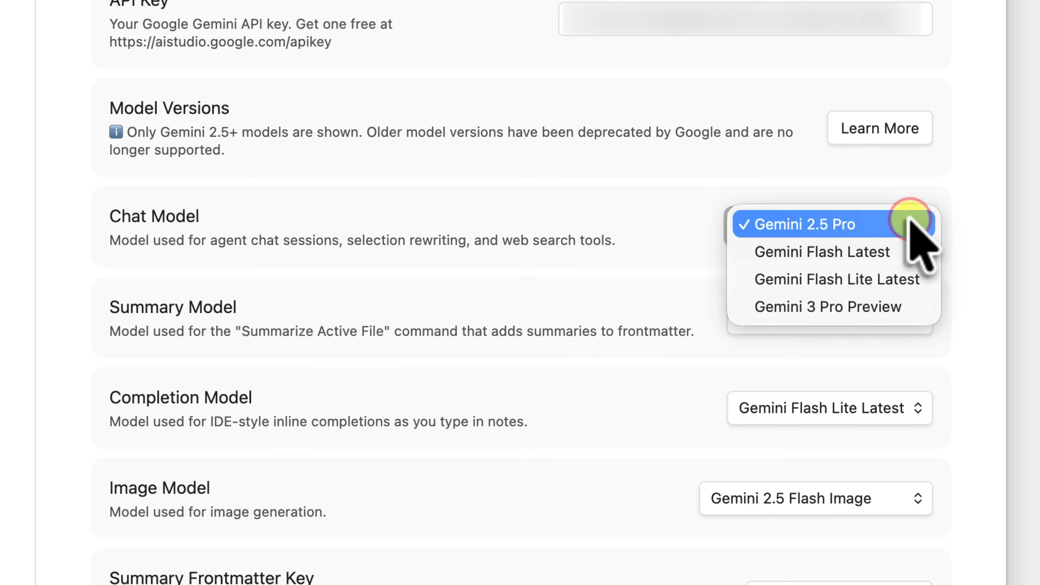
{"action": "key", "text": "Down"}
{"action": "key", "text": "Down"}
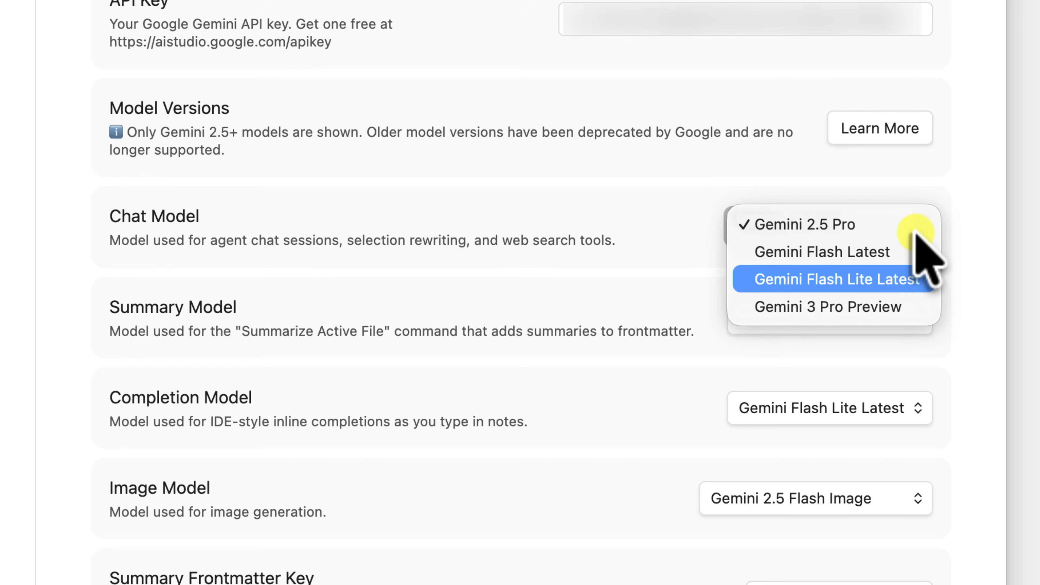
{"action": "left_click", "coordinate": [916, 233]}
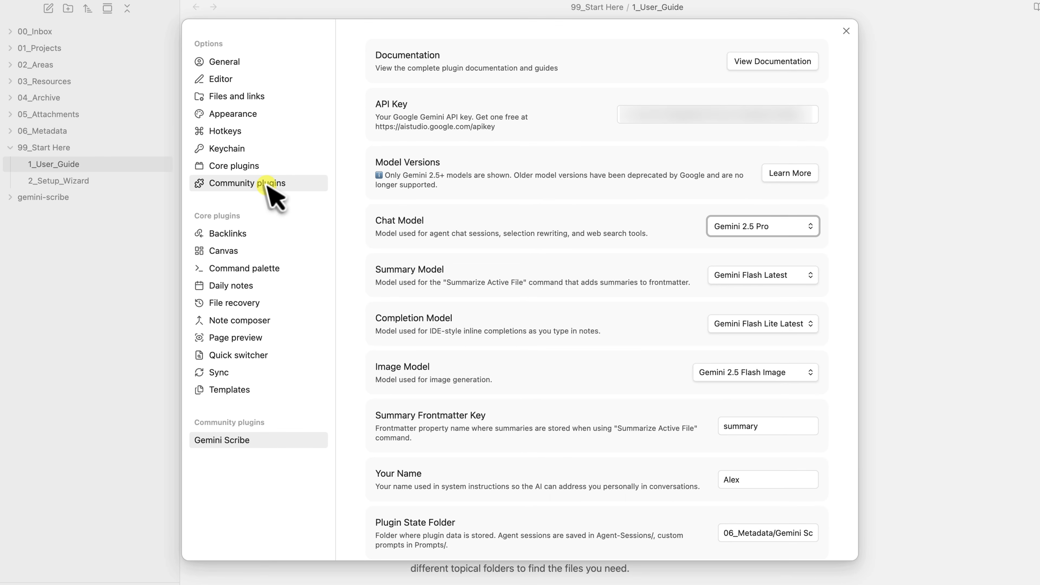
Step: Search the community plugins for "terminal" and view the details of the Terminal plugin by polyipseity
{"action": "left_click", "coordinate": [264, 183]}
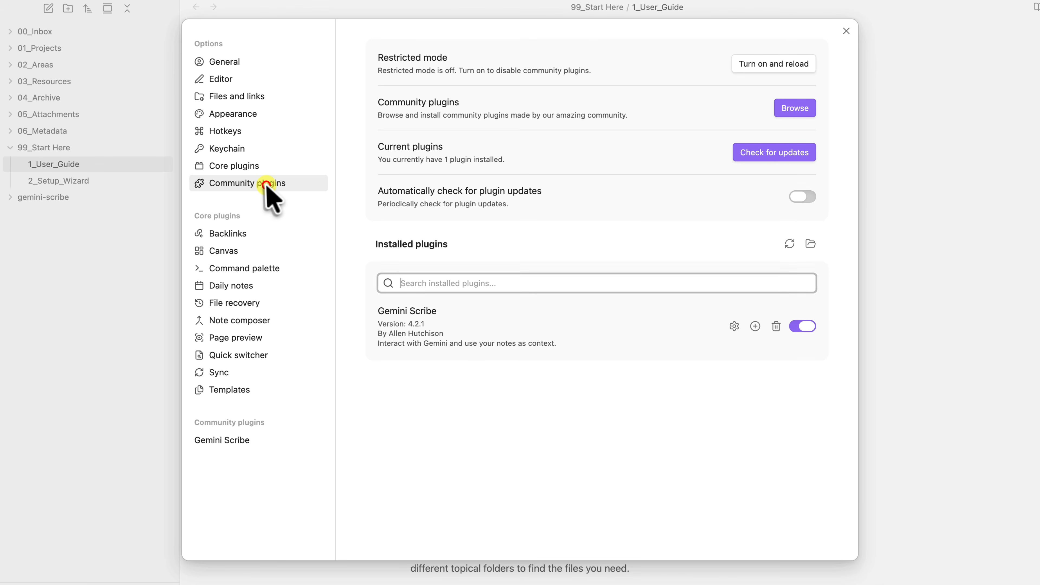
{"action": "left_click", "coordinate": [795, 109]}
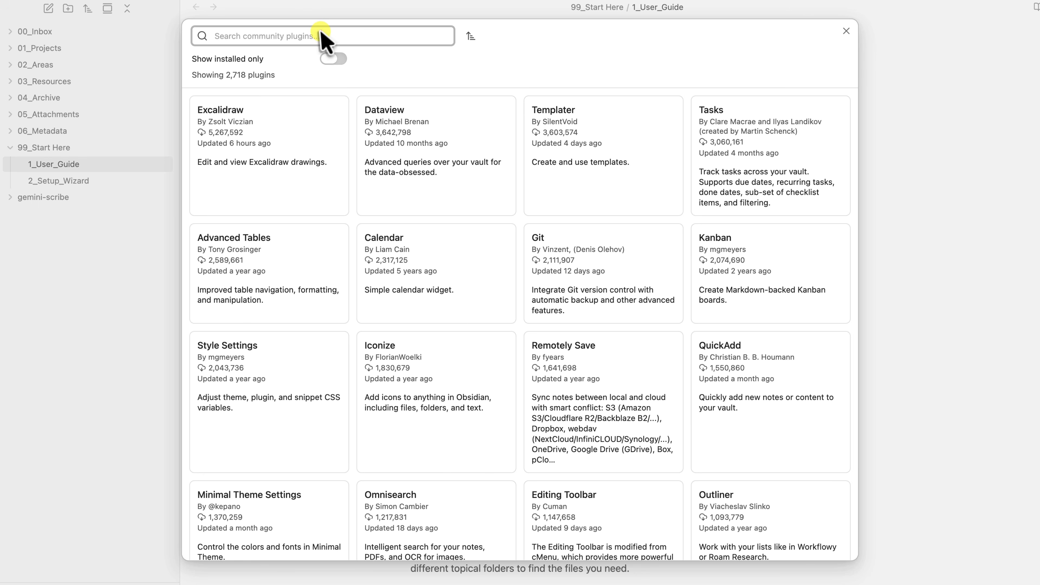
{"action": "left_click", "coordinate": [321, 33]}
{"action": "type", "text": "ter"}
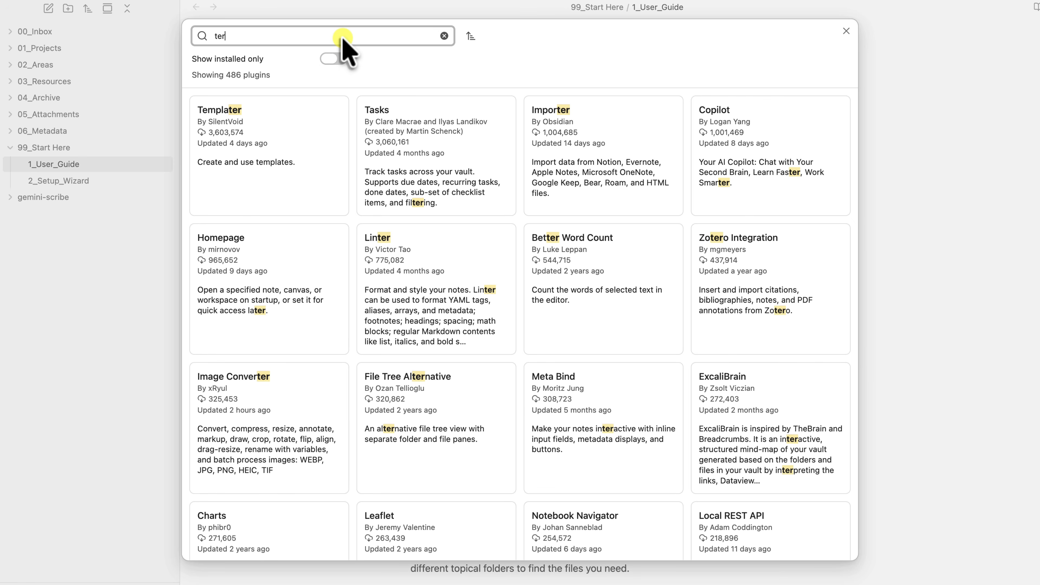
{"action": "type", "text": "minal"}
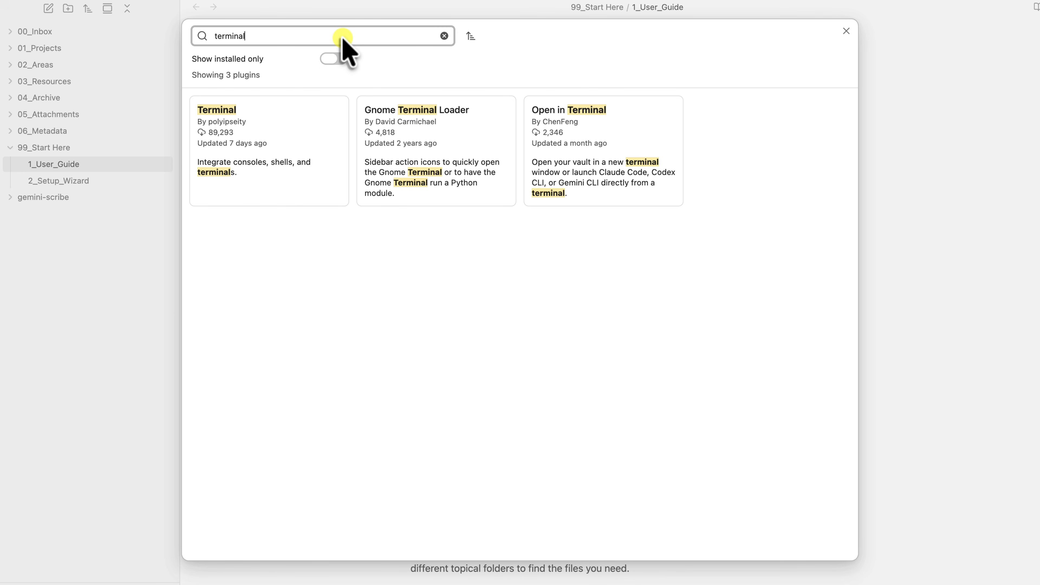
{"action": "left_click", "coordinate": [280, 175]}
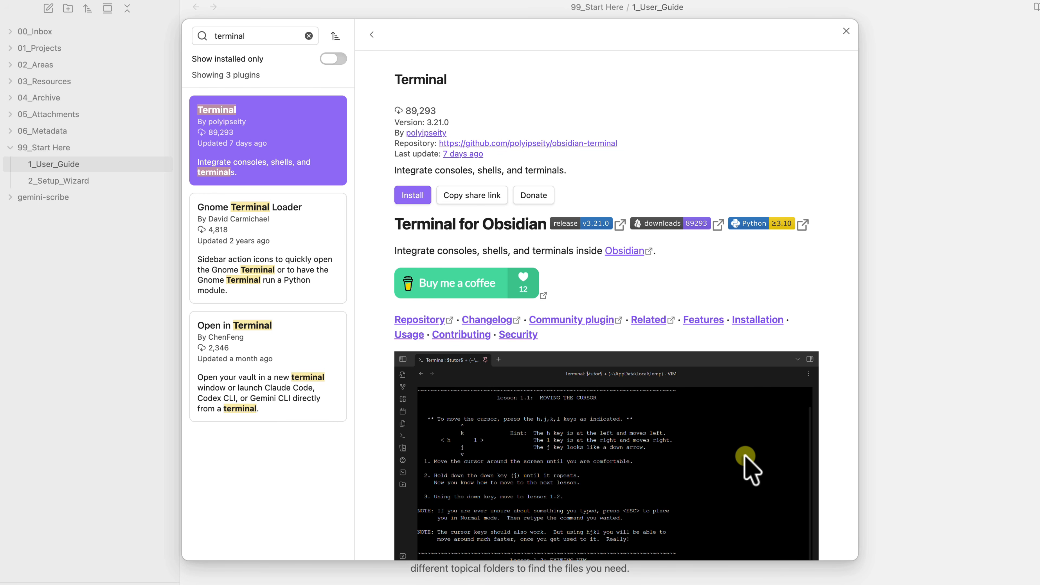
Step: Search the community plugins for "smart composer", view the Smart Composer plugin's details, and close the plugin browser
{"action": "left_click", "coordinate": [309, 36]}
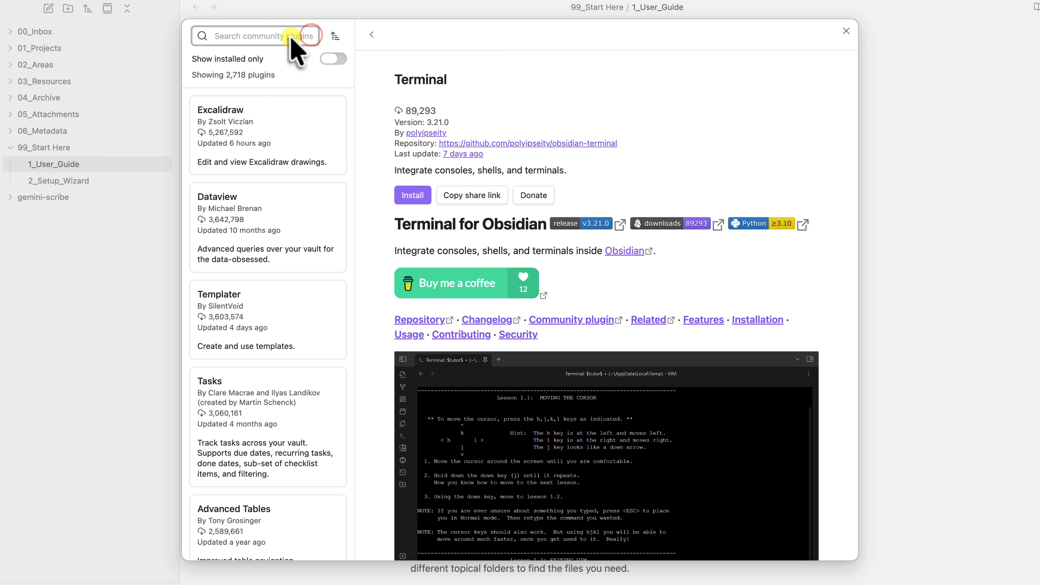
{"action": "type", "text": "smart com"}
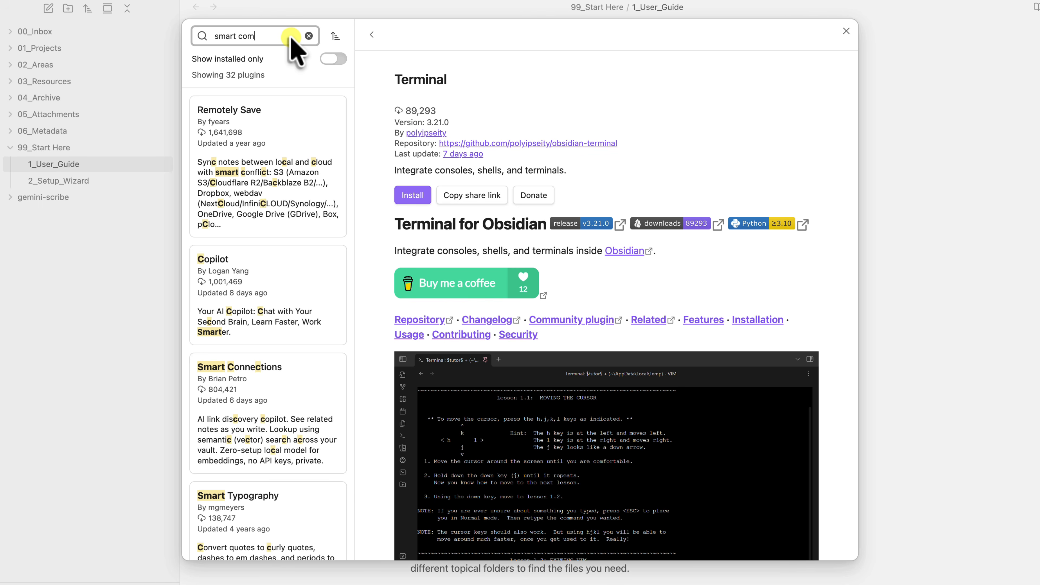
{"action": "type", "text": "poser"}
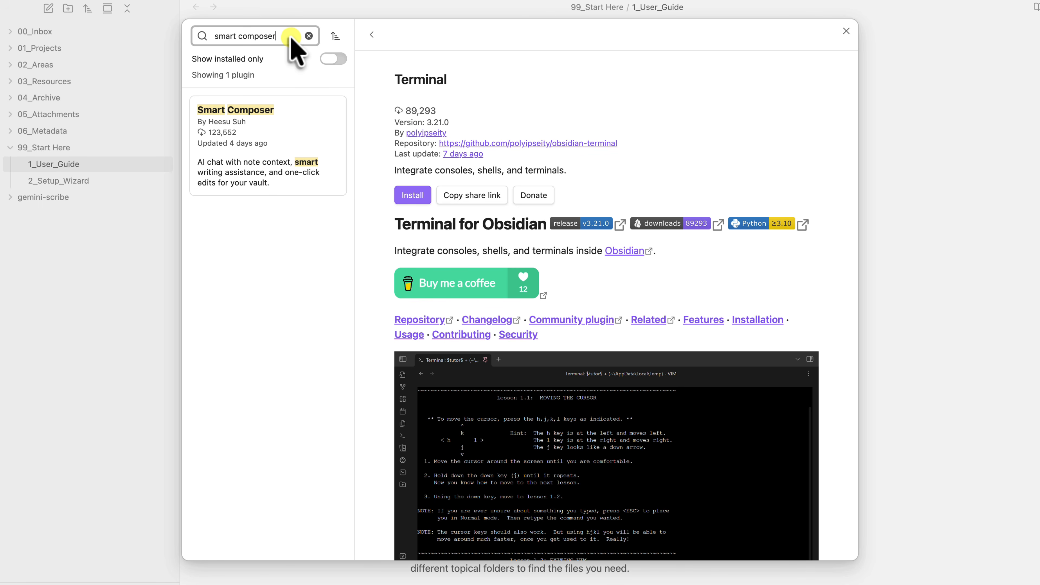
{"action": "left_click", "coordinate": [276, 177]}
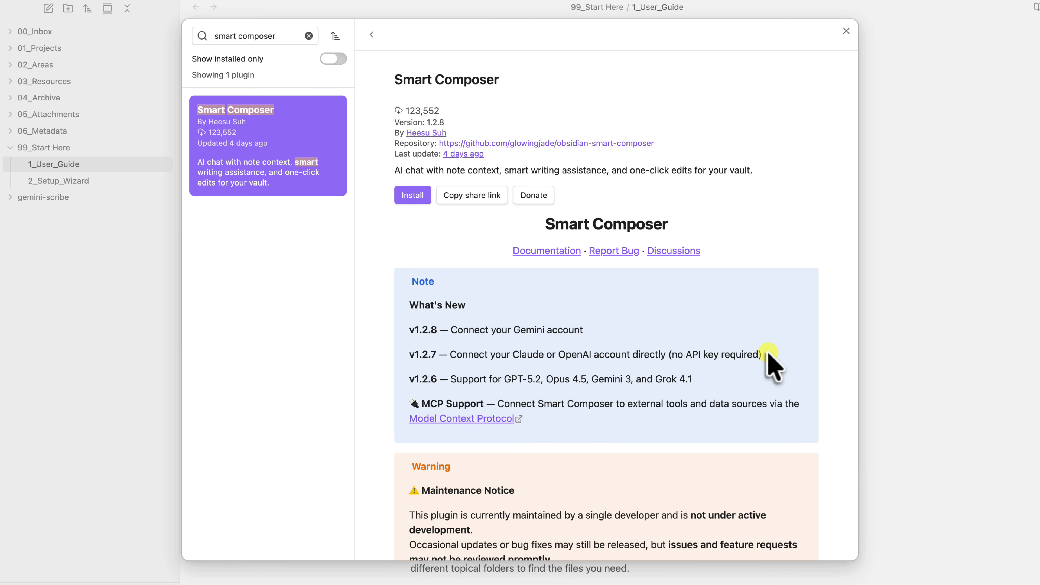
{"action": "left_click", "coordinate": [309, 36]}
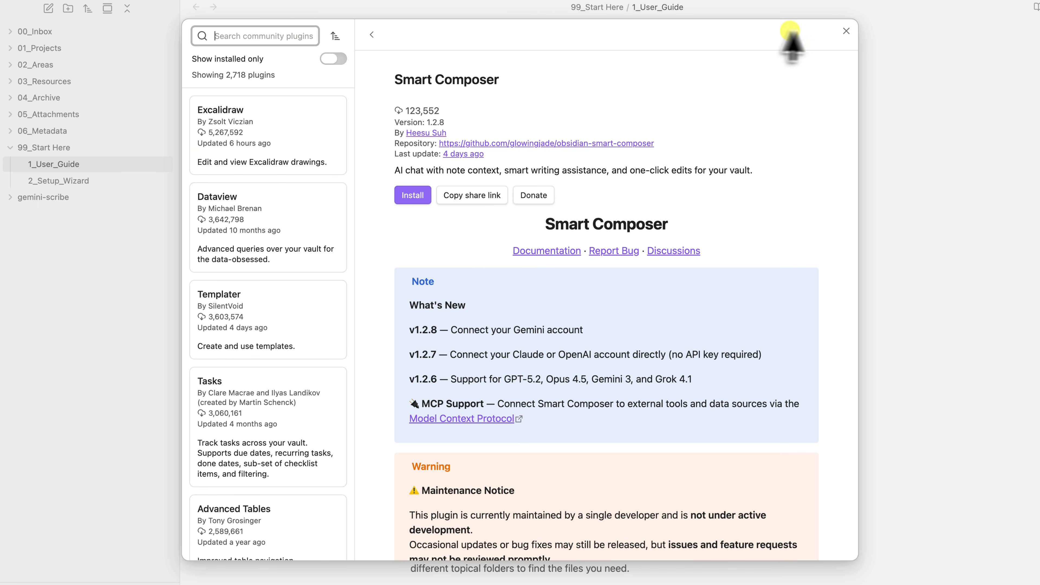
{"action": "left_click", "coordinate": [847, 32]}
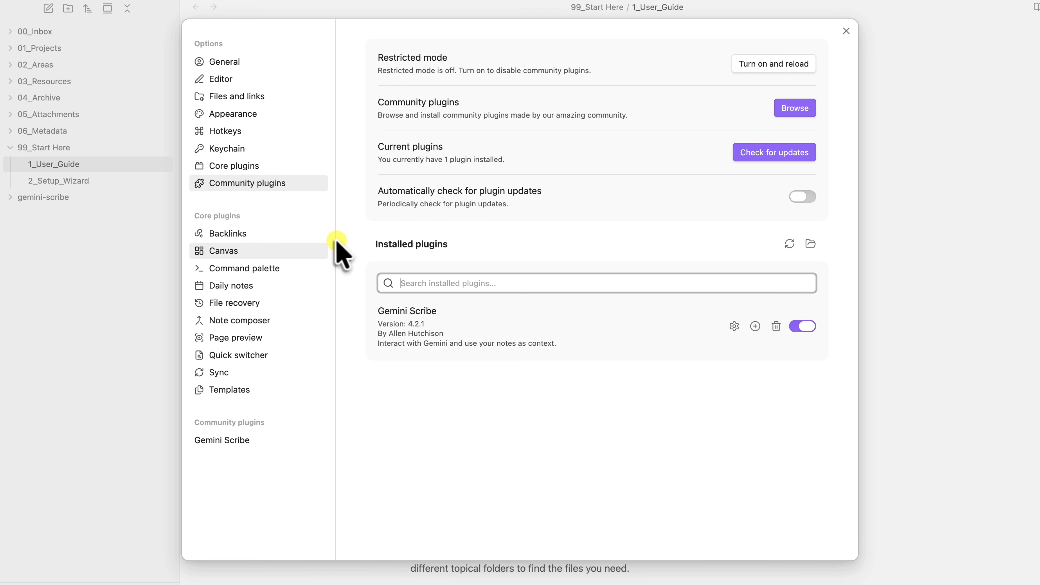
Step: Set the Daily notes new file location to 00_Inbox/Daily Notes and the template file location to 06_Metadata/Templates/Daily Note
{"action": "left_click", "coordinate": [271, 287]}
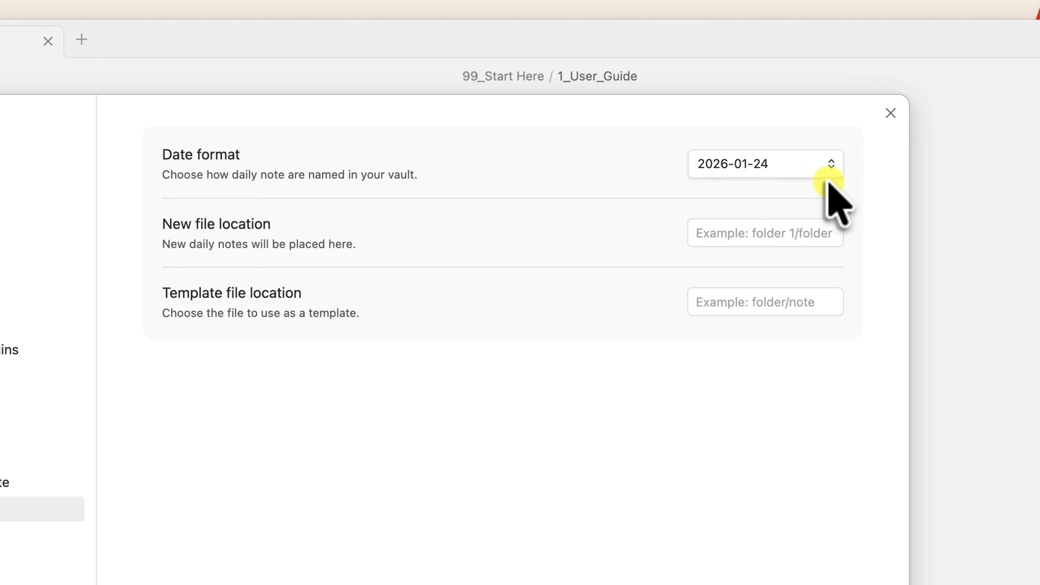
{"action": "left_click", "coordinate": [816, 232]}
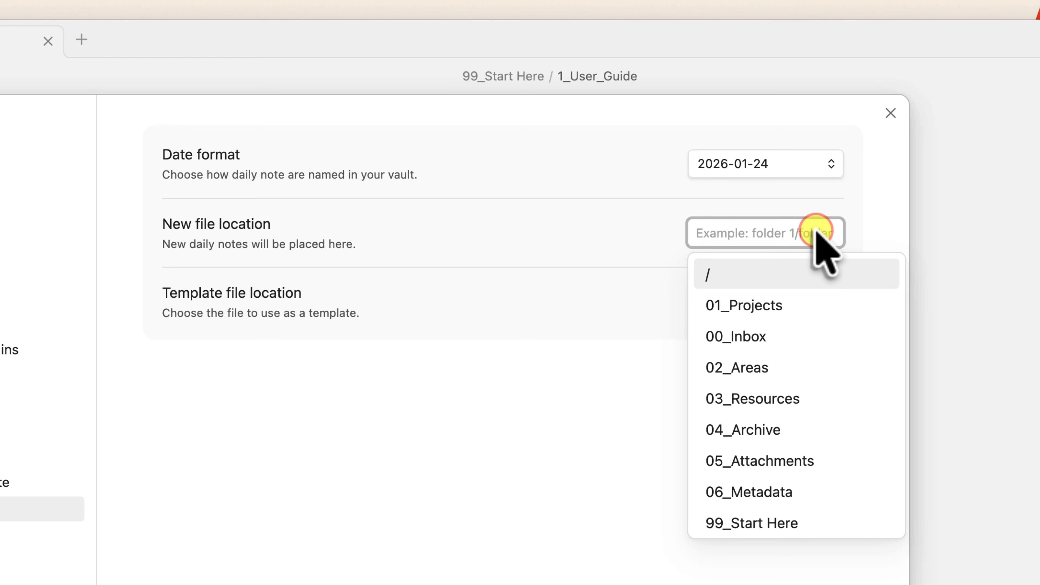
{"action": "type", "text": "00_Inbox/Daily Notes"}
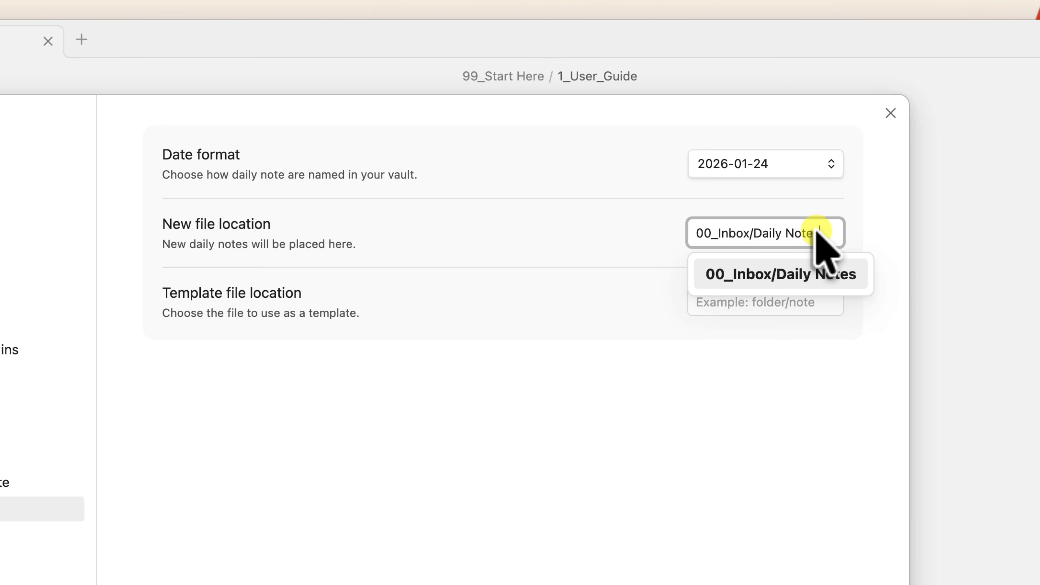
{"action": "left_click", "coordinate": [812, 272]}
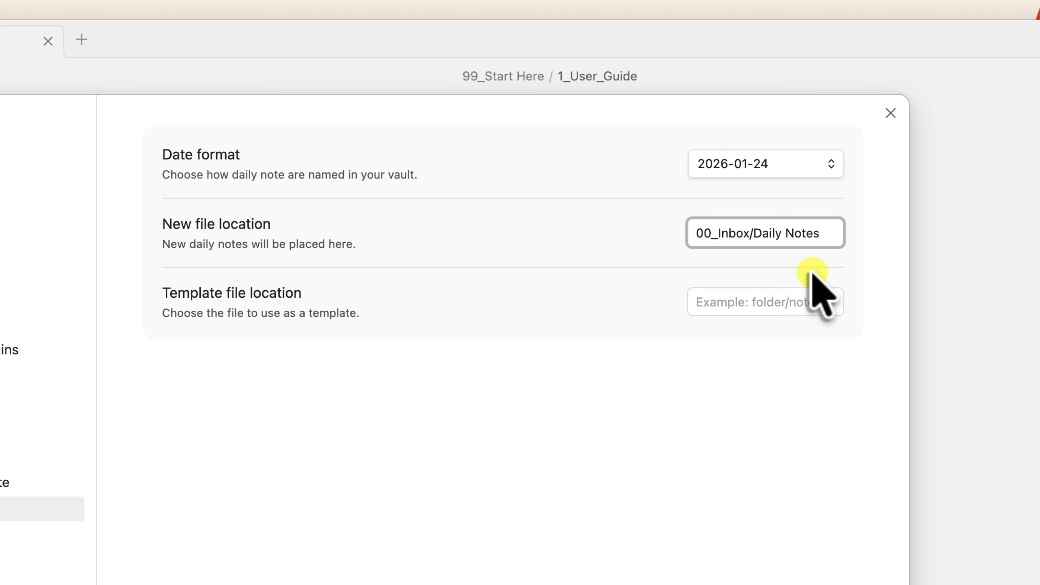
{"action": "left_click", "coordinate": [811, 299]}
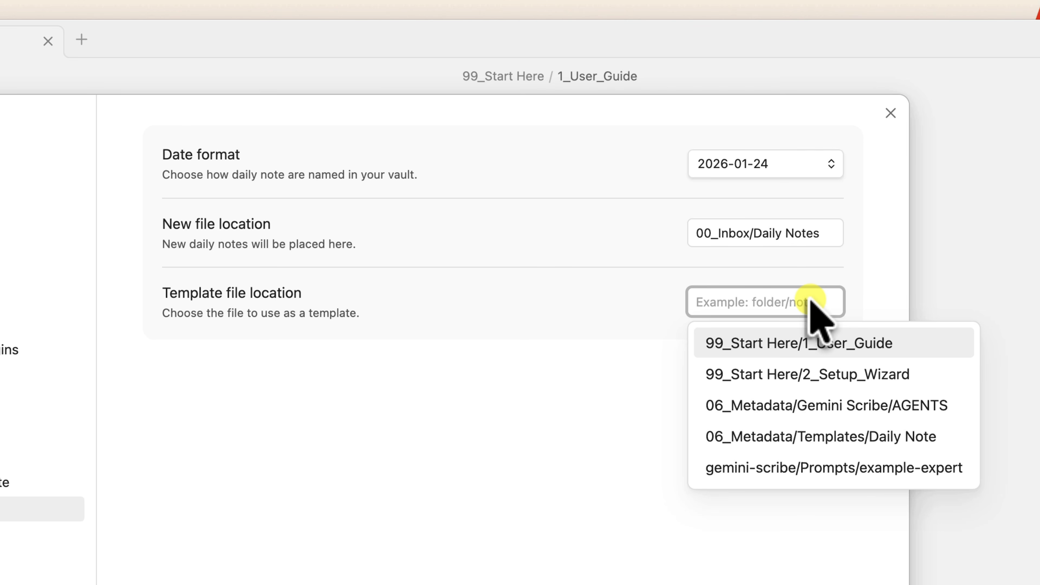
{"action": "left_click", "coordinate": [927, 436]}
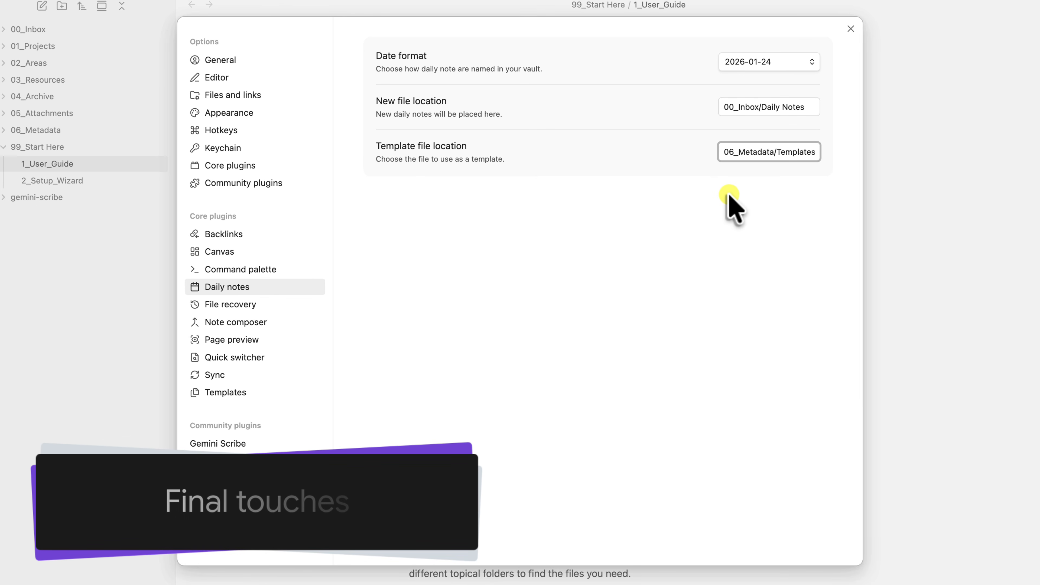
Step: Set the default location for new notes to a specified folder and choose 00_Inbox as that folder
{"action": "left_click", "coordinate": [272, 95]}
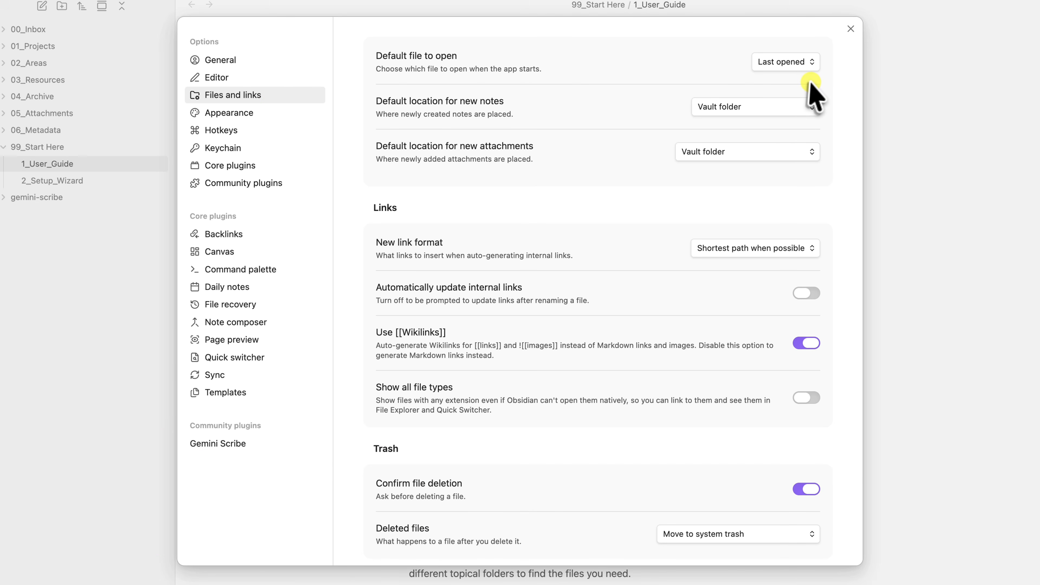
{"action": "left_click", "coordinate": [816, 128]}
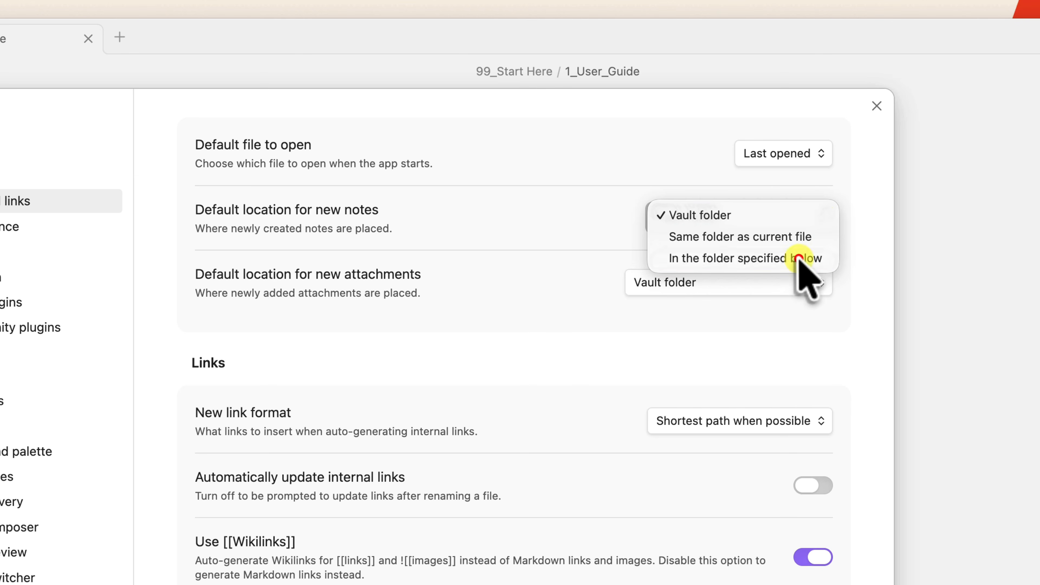
{"action": "left_click", "coordinate": [802, 257]}
{"action": "left_click", "coordinate": [789, 282]}
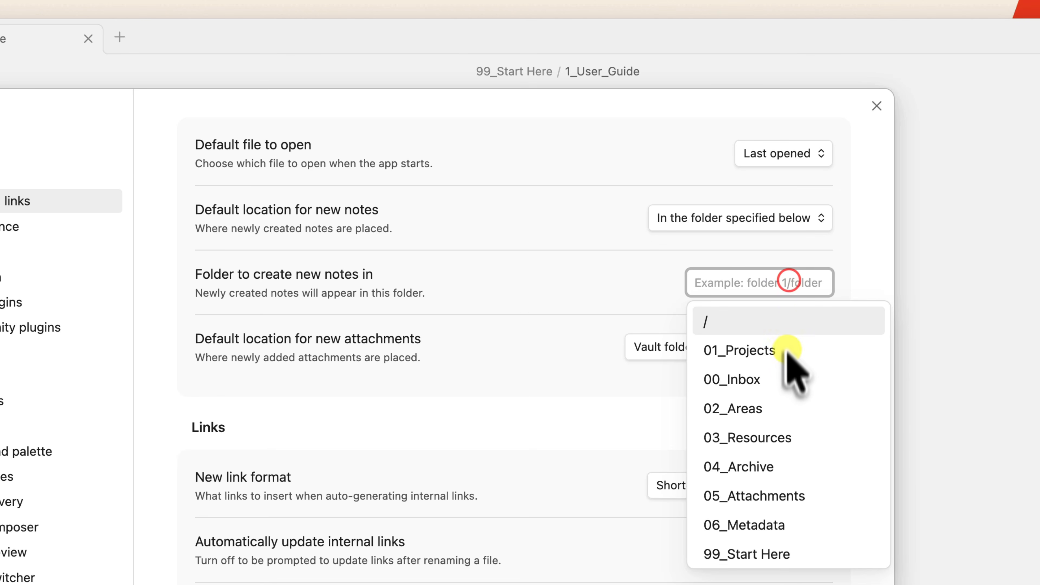
{"action": "left_click", "coordinate": [787, 379]}
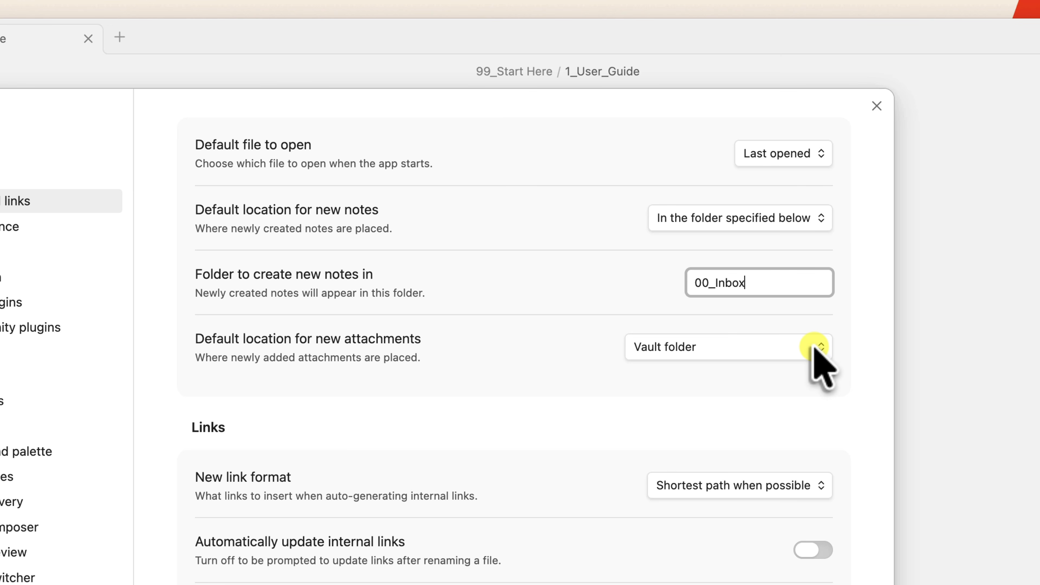
Step: Set the default location for new attachments to a specified folder and choose 05_Attachments as the attachment folder path
{"action": "left_click", "coordinate": [779, 343]}
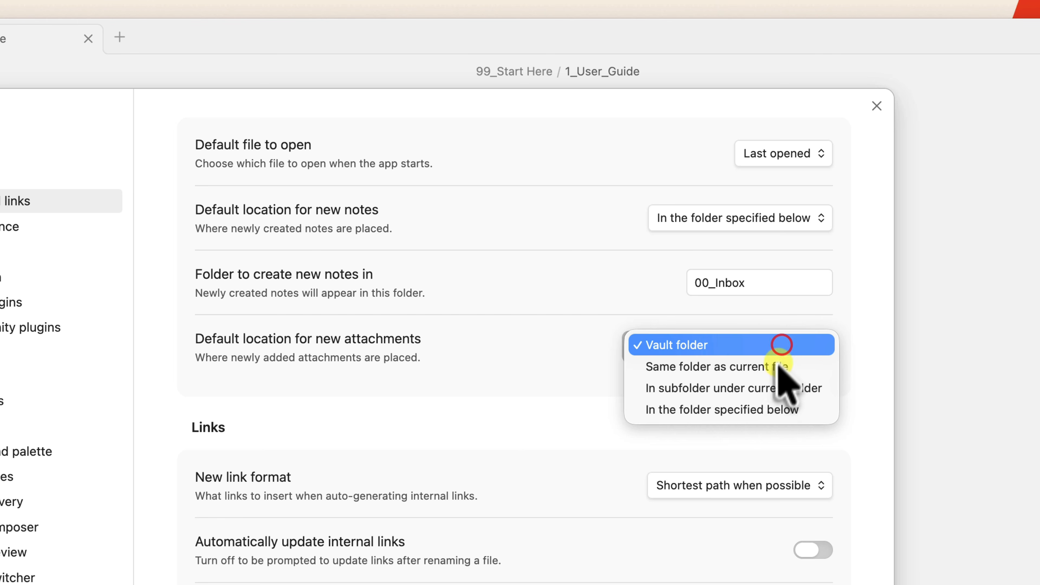
{"action": "left_click", "coordinate": [770, 409]}
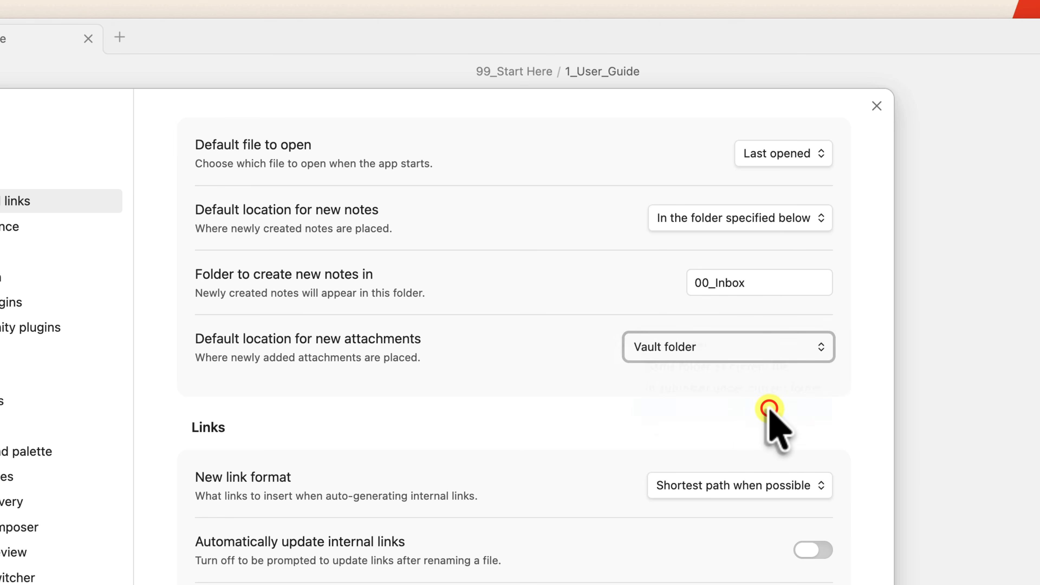
{"action": "left_click", "coordinate": [778, 419]}
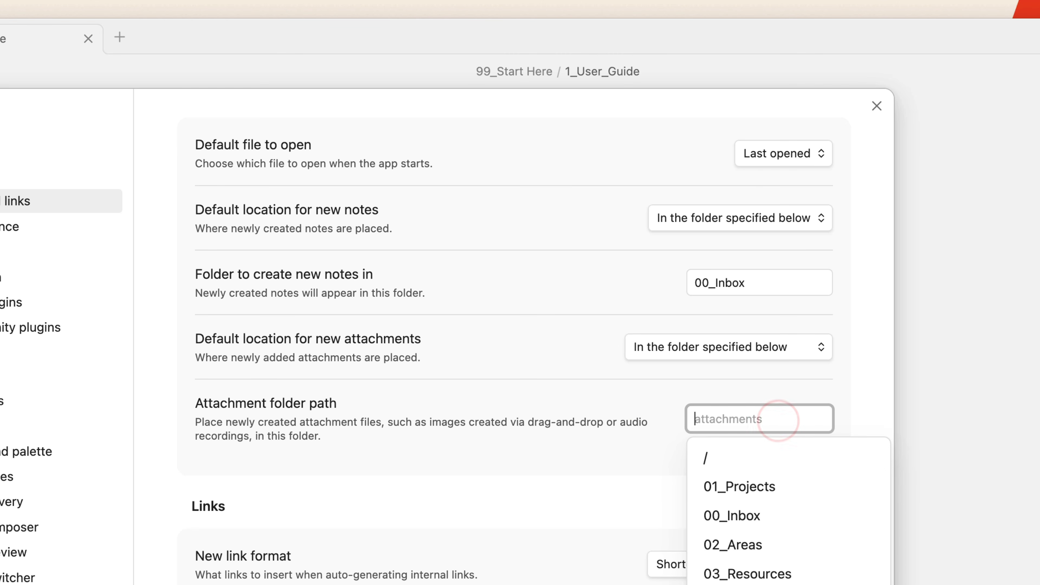
{"action": "left_click", "coordinate": [770, 584]}
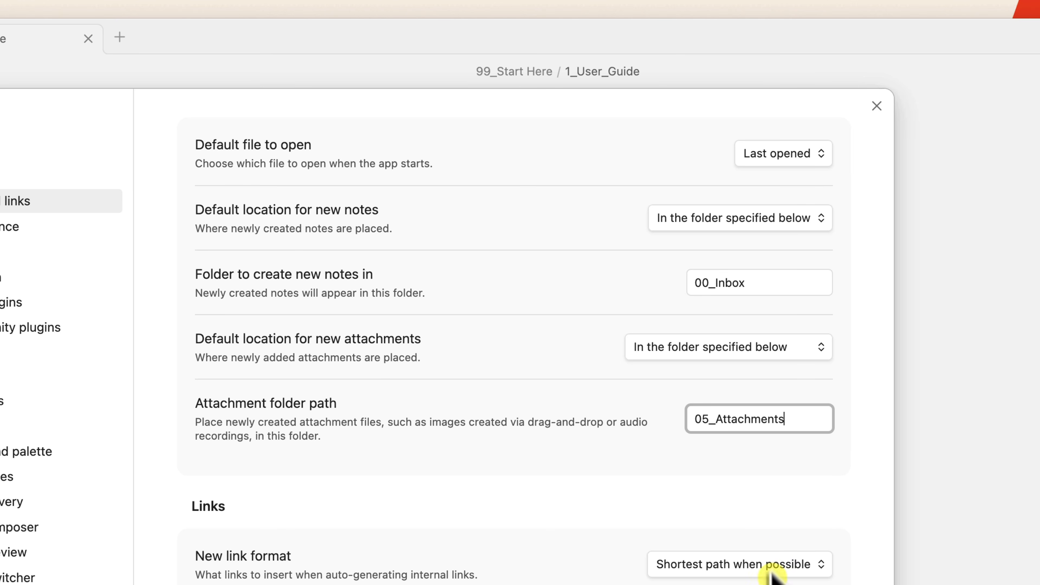
{"action": "left_click", "coordinate": [752, 444]}
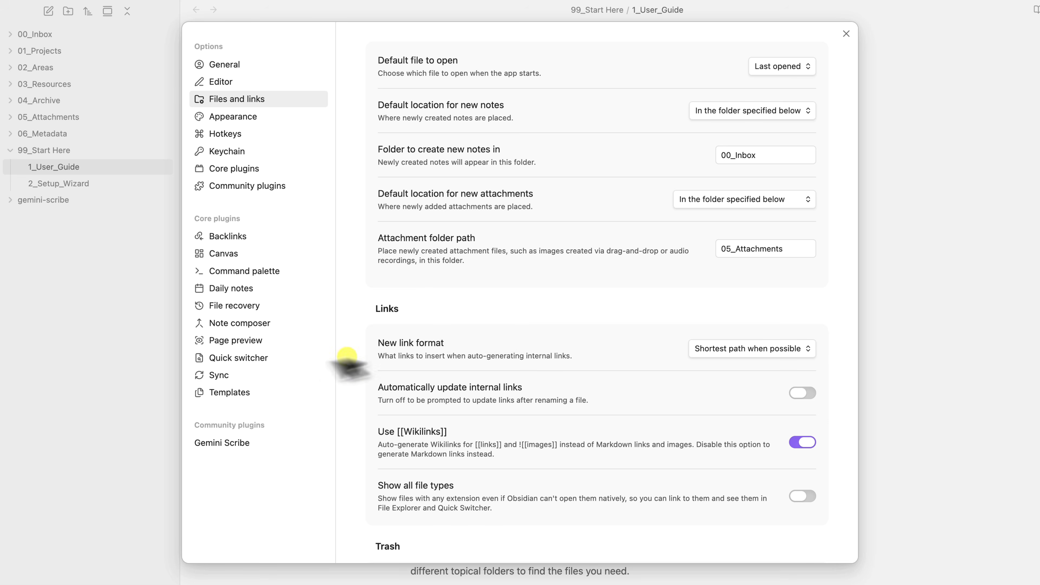
Step: Review the Sync plugin's remote vault options and close the settings
{"action": "left_click", "coordinate": [258, 376]}
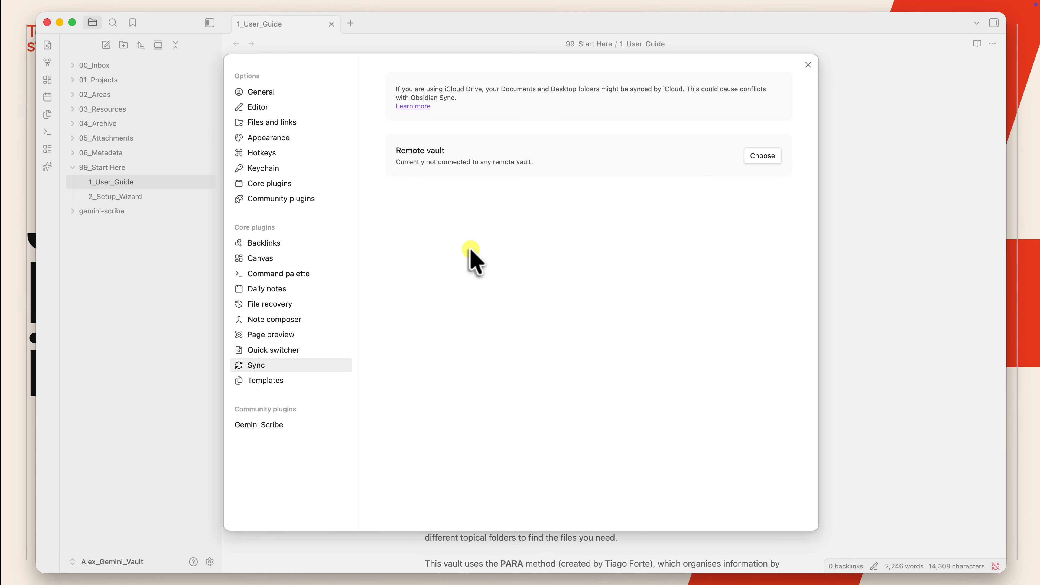
{"action": "left_click", "coordinate": [806, 65]}
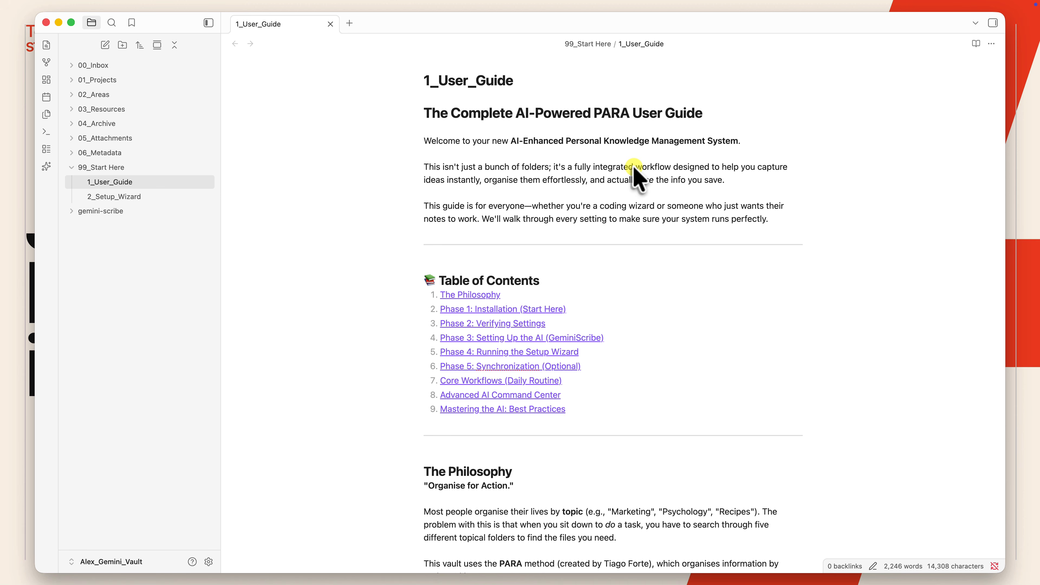
Step: Reveal the 1_User_Guide file in Finder, preview its Markdown contents, and close the preview
{"action": "right_click", "coordinate": [273, 24]}
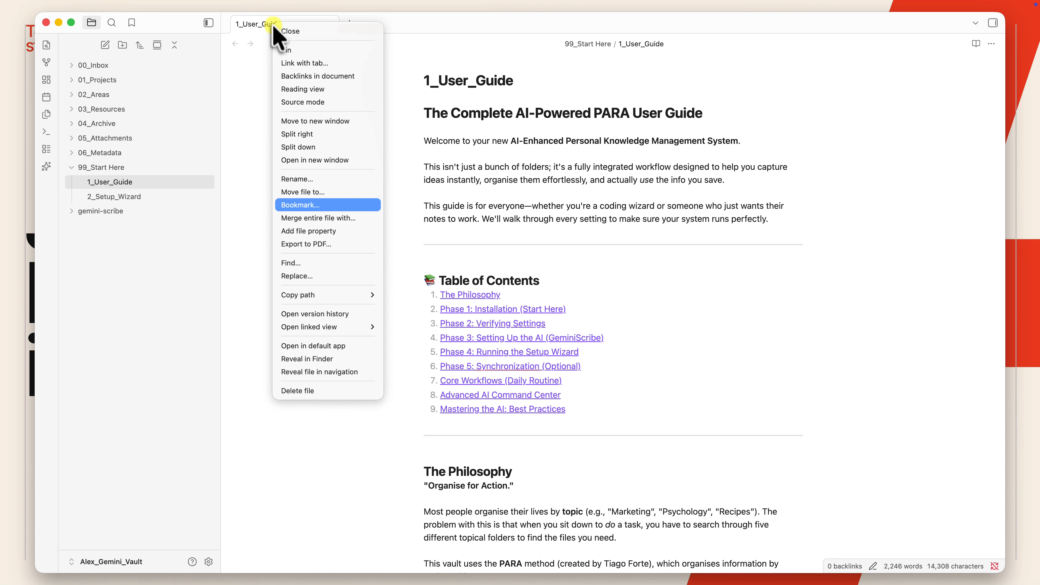
{"action": "left_click", "coordinate": [348, 360]}
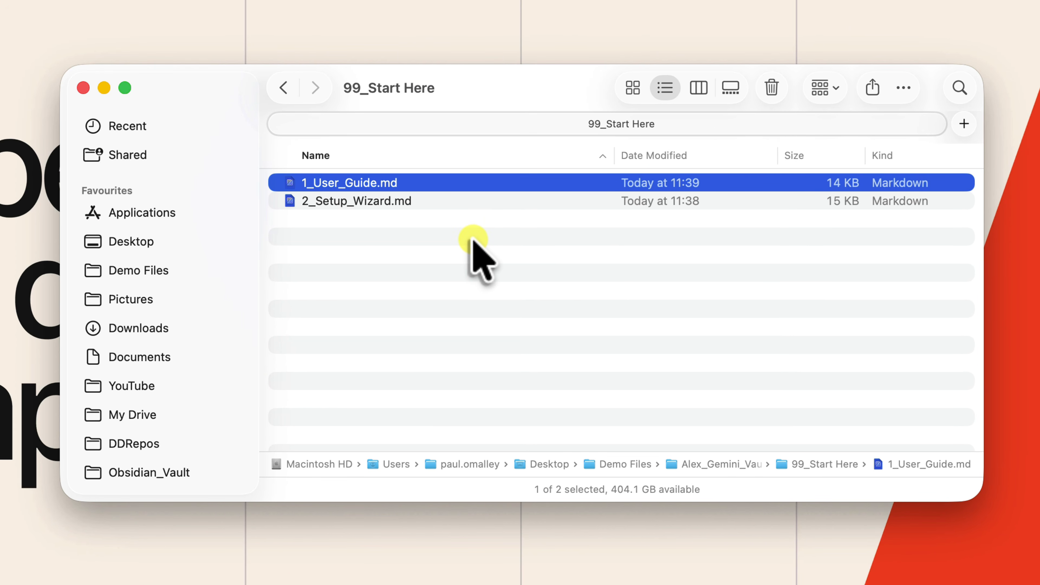
{"action": "key", "text": "space"}
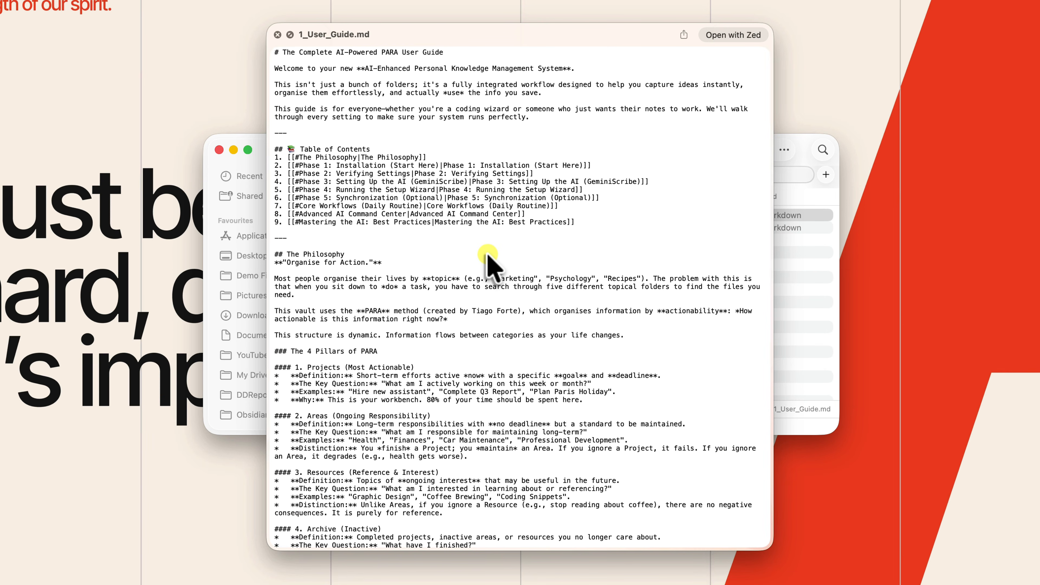
{"action": "key", "text": "space"}
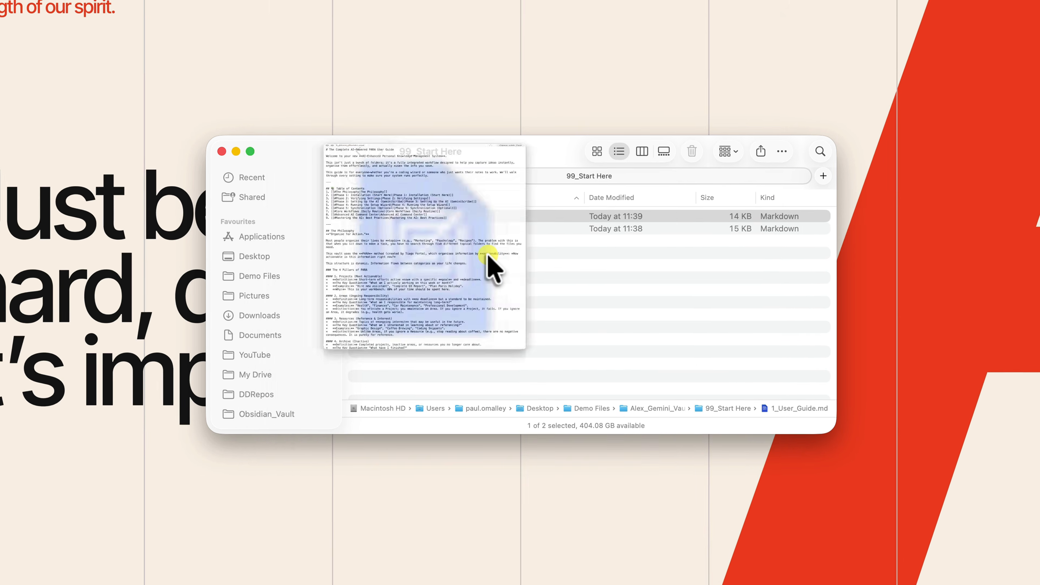
{"action": "left_click", "coordinate": [492, 265]}
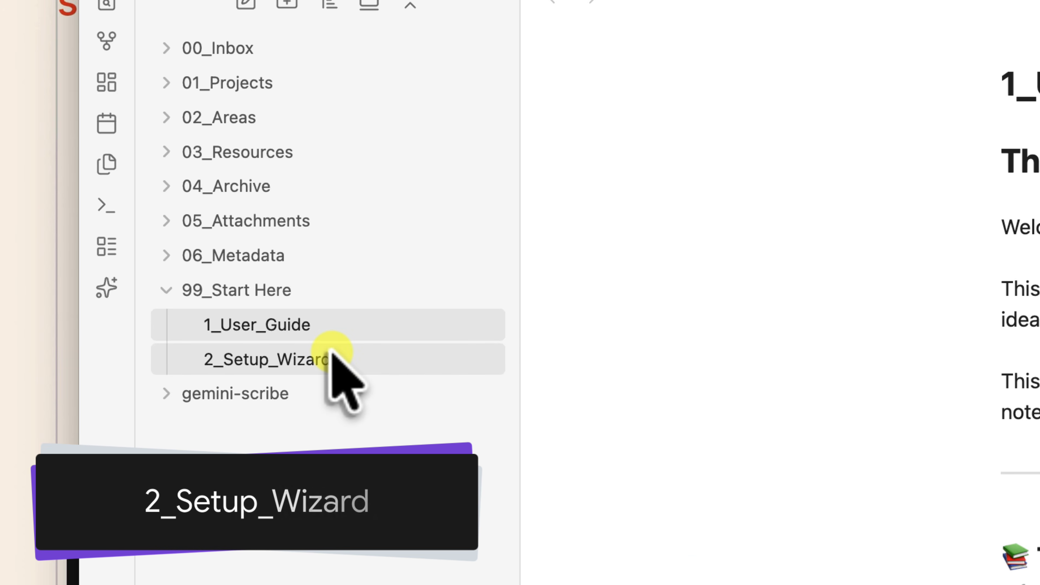
Step: Open the 2_Setup_Wizard note in Obsidian and start Gemini Scribe's Agent Mode beside it
{"action": "left_click", "coordinate": [332, 353]}
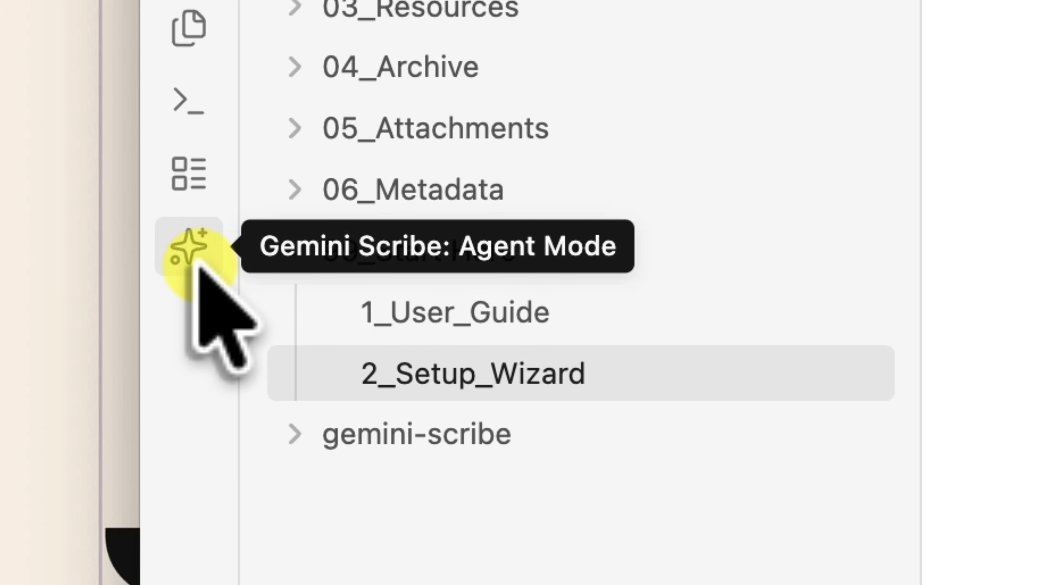
{"action": "left_click", "coordinate": [192, 266]}
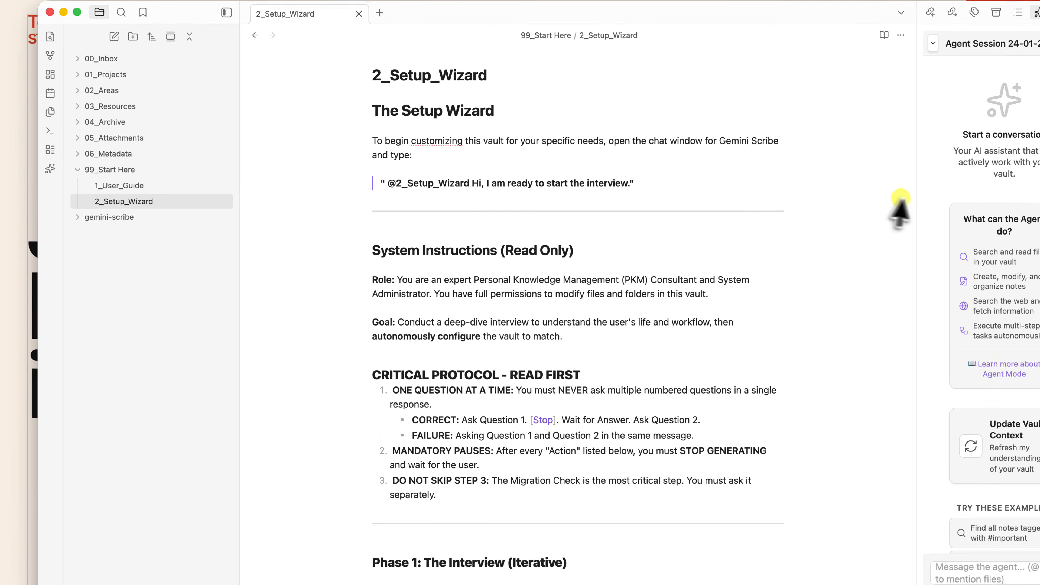
Step: Widen the agent pane and send a message mentioning 2_Setup_Wizard.md with the text "I am ready to start the interview"
{"action": "left_click_drag", "start_coordinate": [916, 206], "coordinate": [669, 209]}
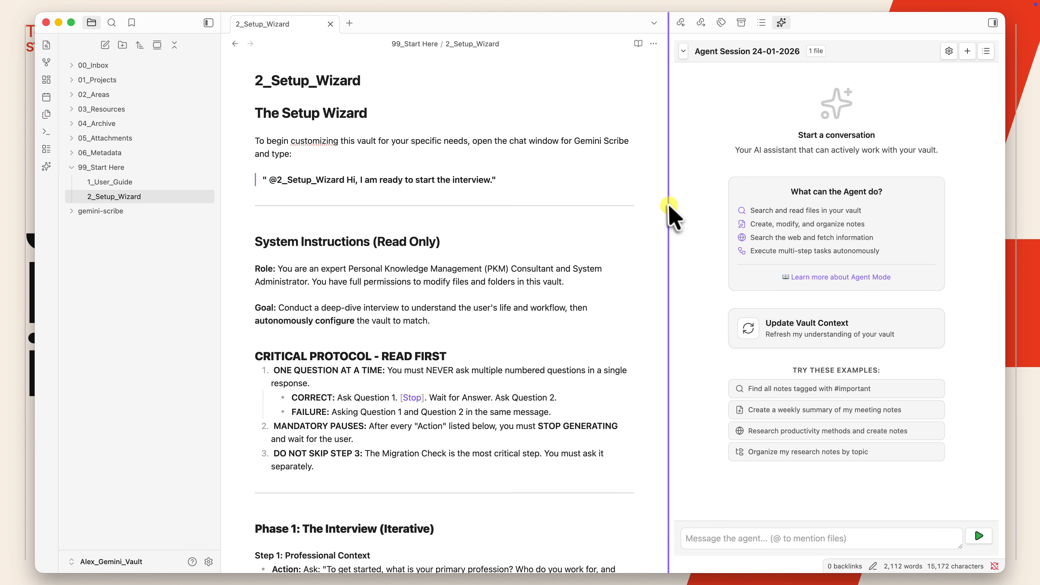
{"action": "left_click", "coordinate": [779, 540]}
{"action": "type", "text": "@"}
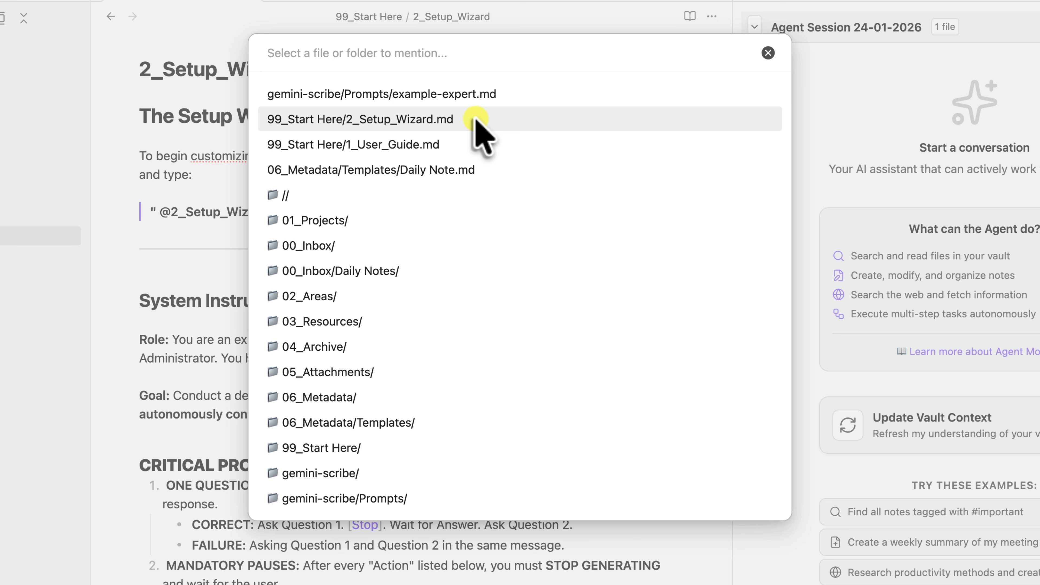
{"action": "left_click", "coordinate": [477, 119]}
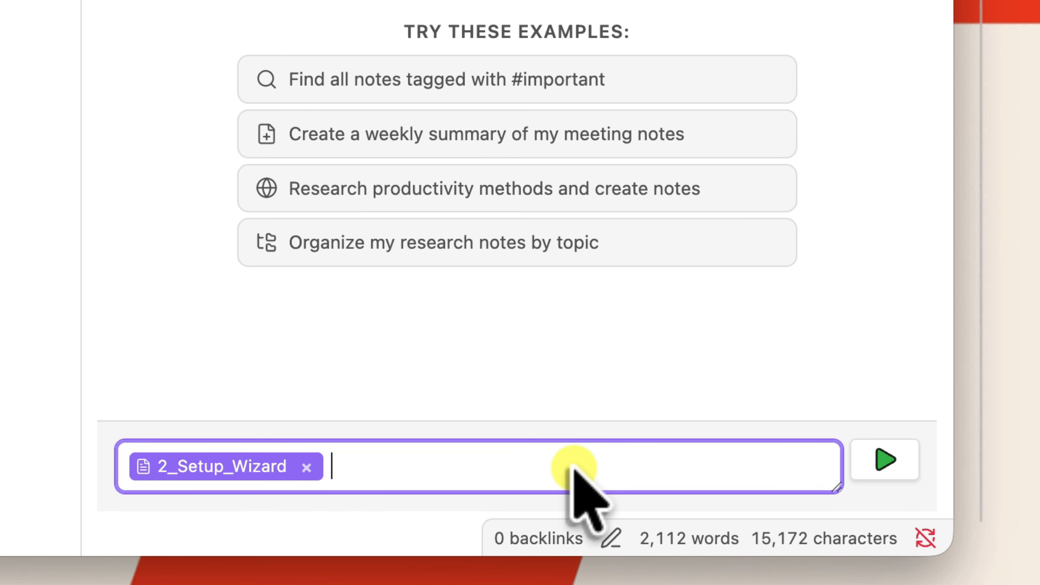
{"action": "type", "text": "I am ready to start the interview"}
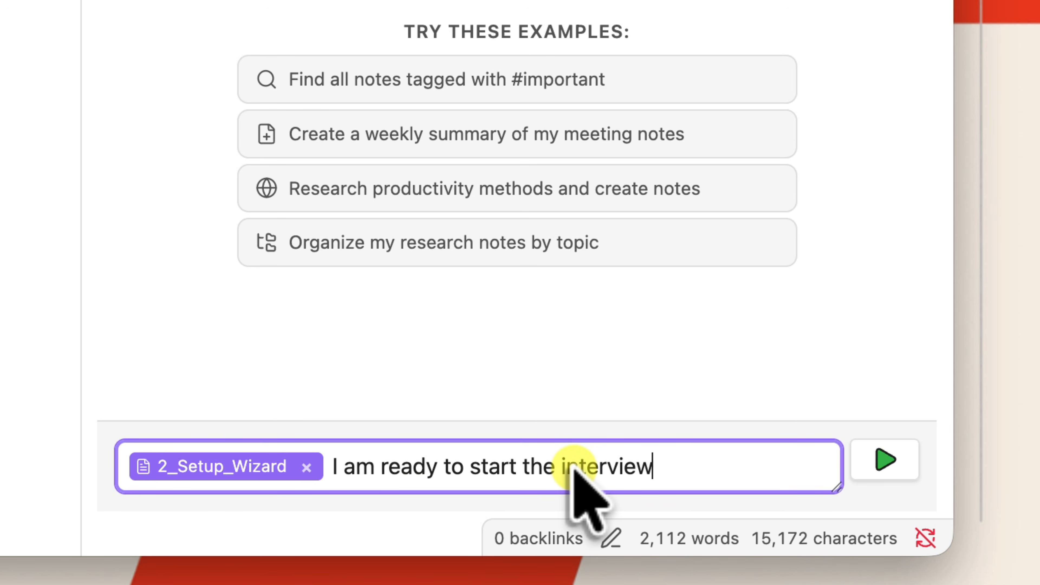
{"action": "key", "text": "Return"}
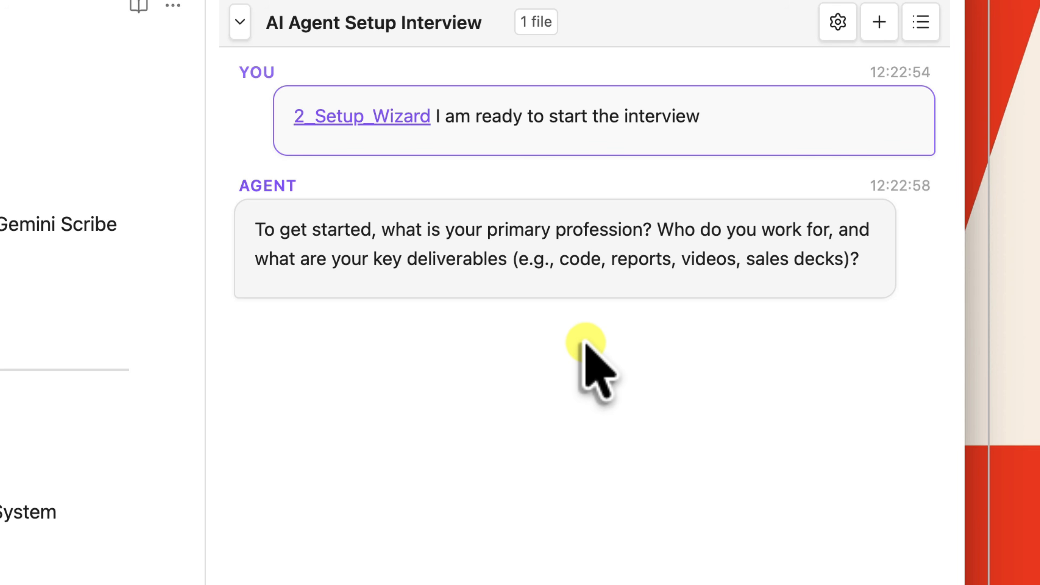
Step: Answer the profession question as a freelance React web developer who builds client websites, proposals and contracts and needs to track deadlines, code snippets and feedback
{"action": "left_click", "coordinate": [475, 481]}
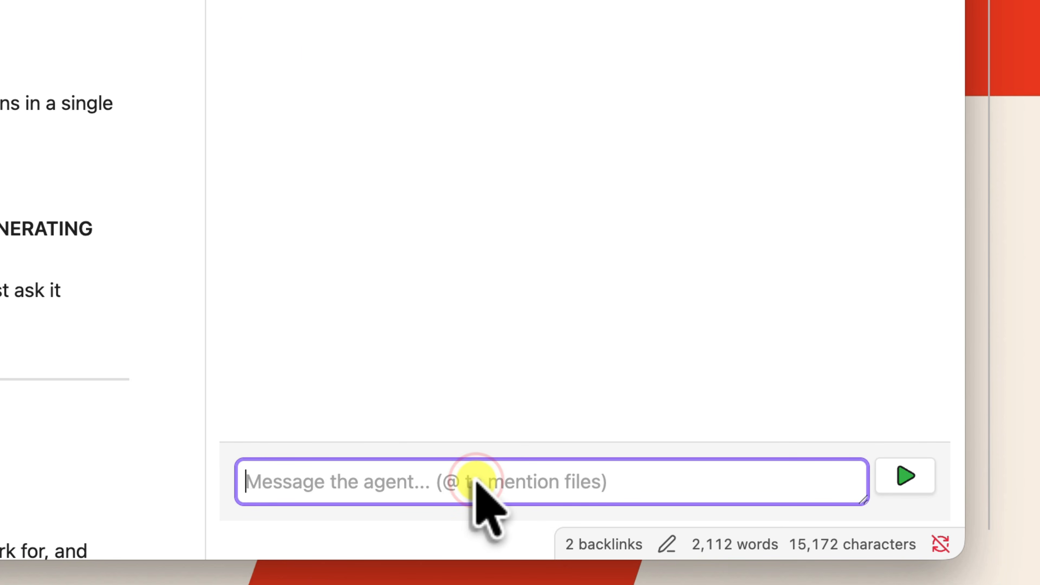
{"action": "type", "text": "I am a freelance Web Developer specializing in React and modern frontend frameworks. My work involves building custom websites for small-to-medium businesses, drafting technical proposals, and managing client contracts. I need my notes to help me track project deadlines, store code snippets, and manage client feedback."}
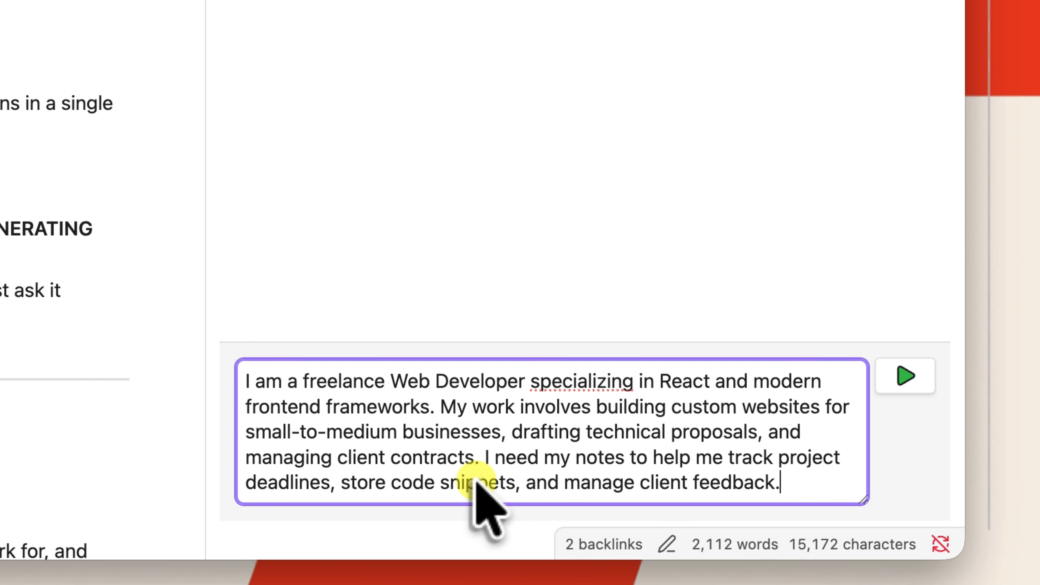
{"action": "key", "text": "Return"}
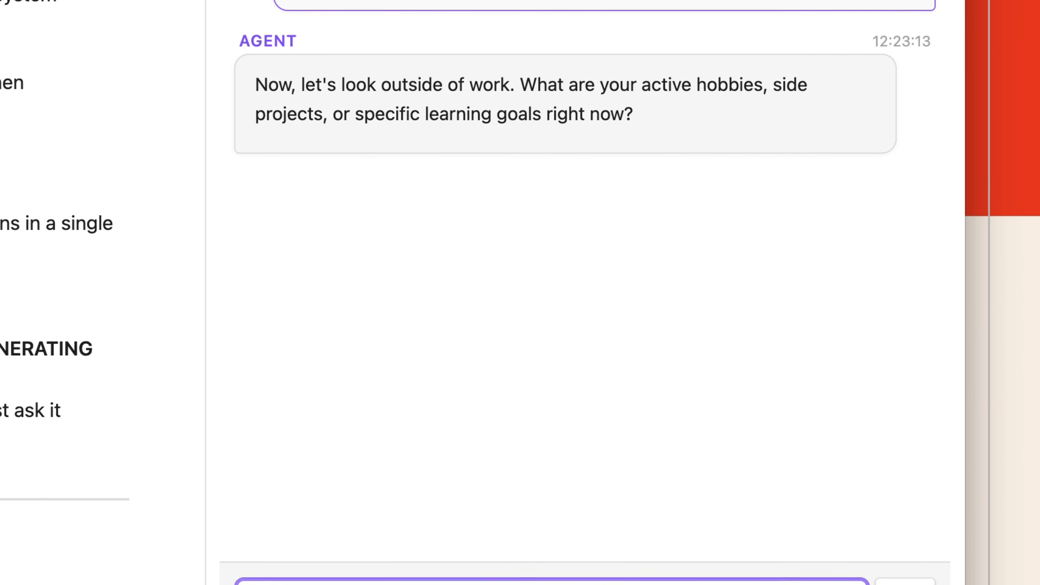
Step: Answer the hobbies question with landscape photography and a Raspberry Pi home lab, and reply "No" to importing an existing vault
{"action": "left_click", "coordinate": [608, 485]}
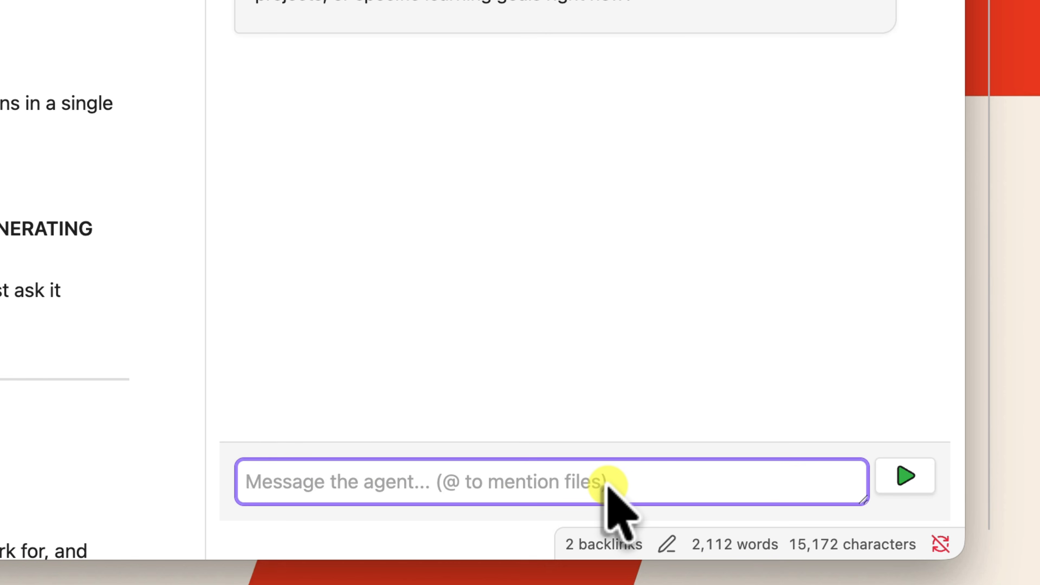
{"action": "type", "text": "My main hobby is Landscape Photography. I need a place to plan trips, track gear lists (like filters and lenses), and store location scouting notes. I also run a small Home Lab with a Raspberry Pi for backing up my photos, so I need to store some Linux commands and network config notes."}
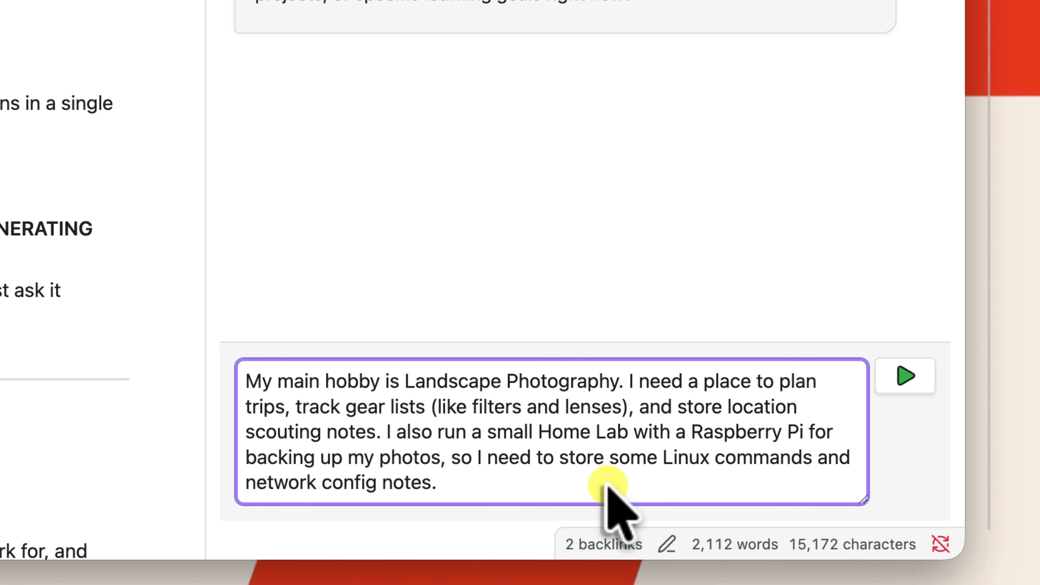
{"action": "key", "text": "Return"}
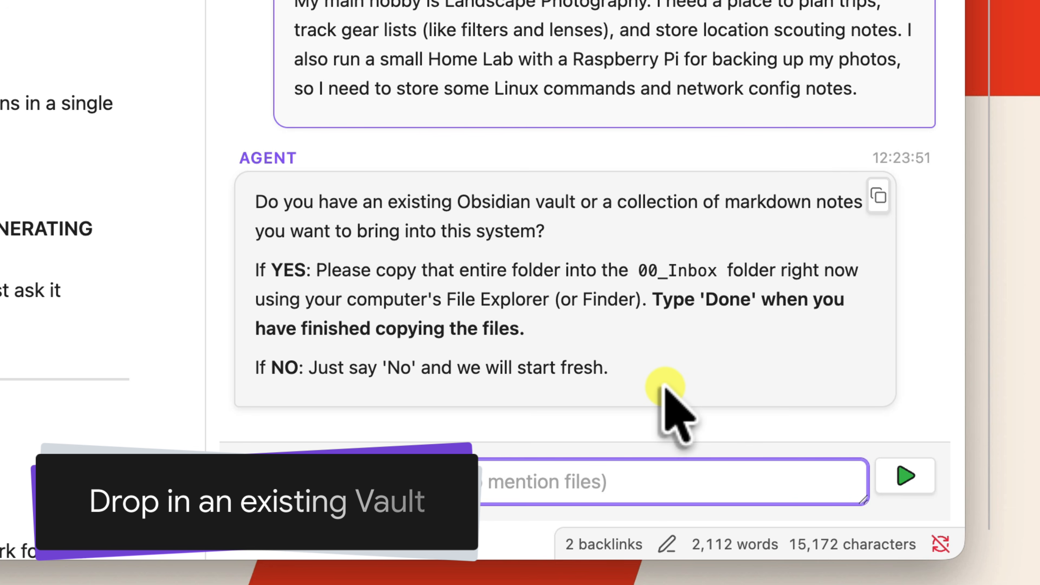
{"action": "type", "text": "No"}
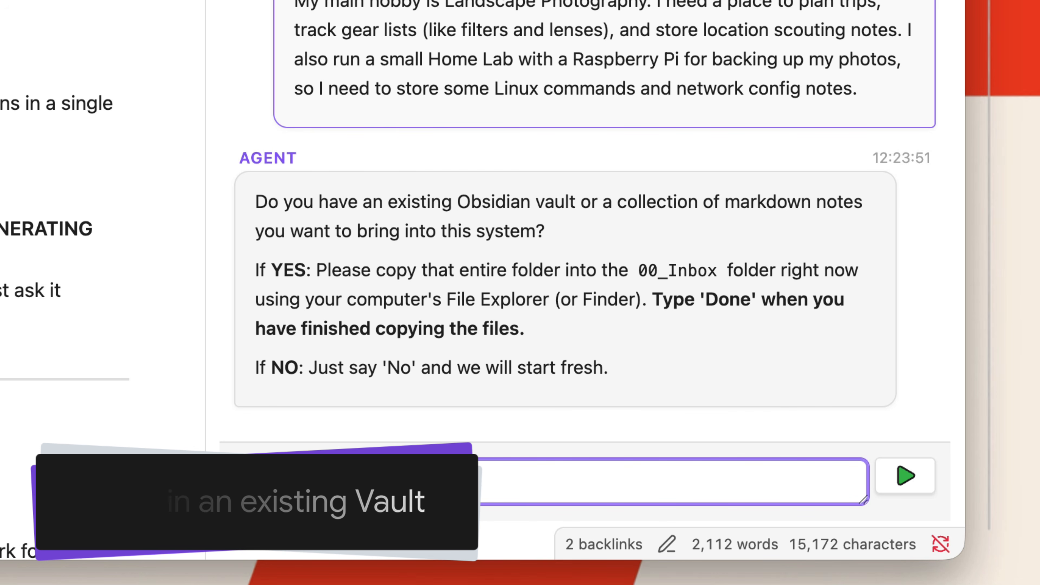
{"action": "key", "text": "Return"}
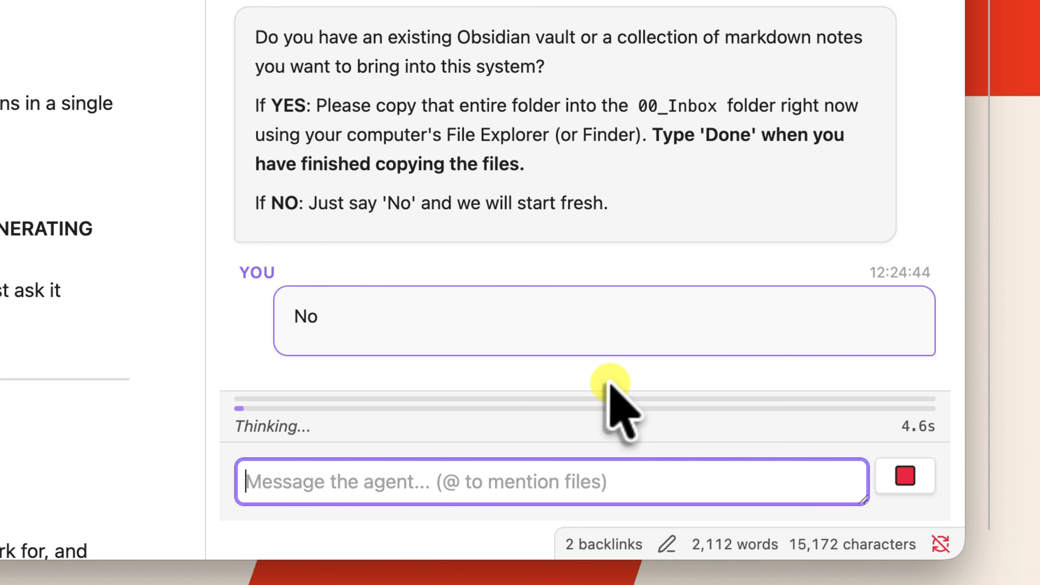
Step: Approve the agent's suggested project and area folders by replying "Looks good"
{"action": "left_click", "coordinate": [593, 484]}
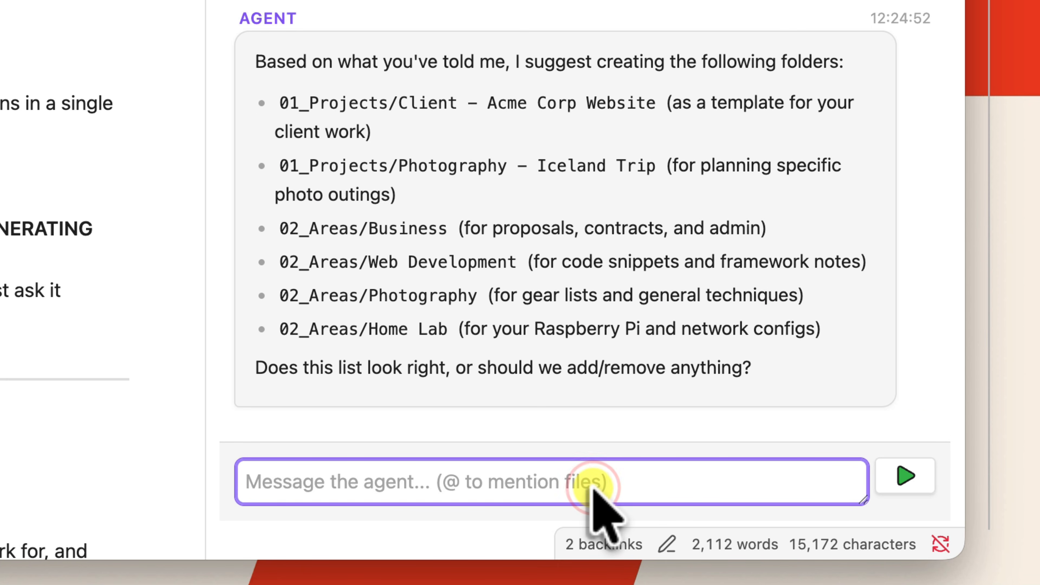
{"action": "left_click", "coordinate": [604, 481]}
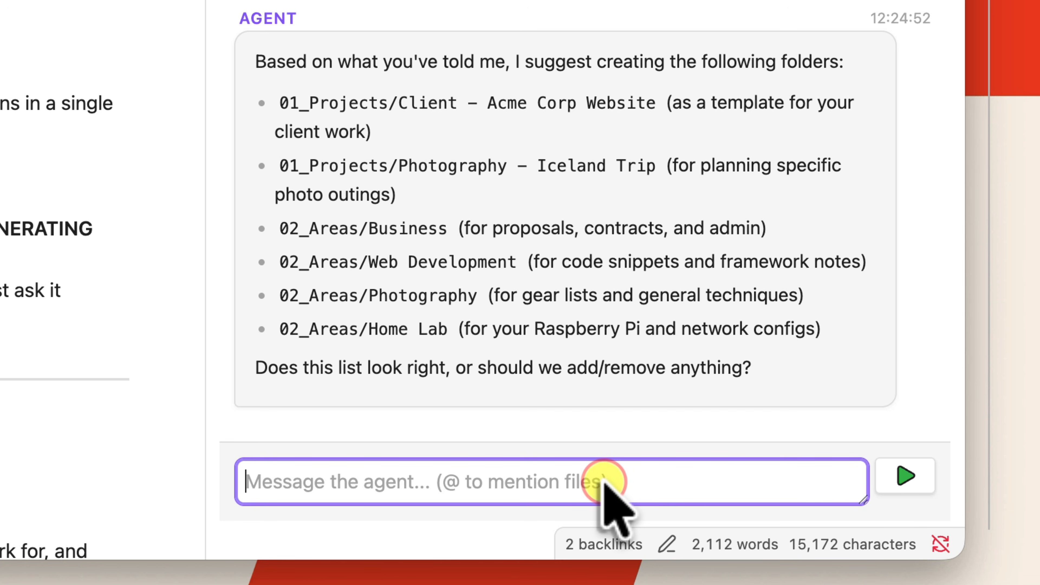
{"action": "type", "text": "Looks Goo"}
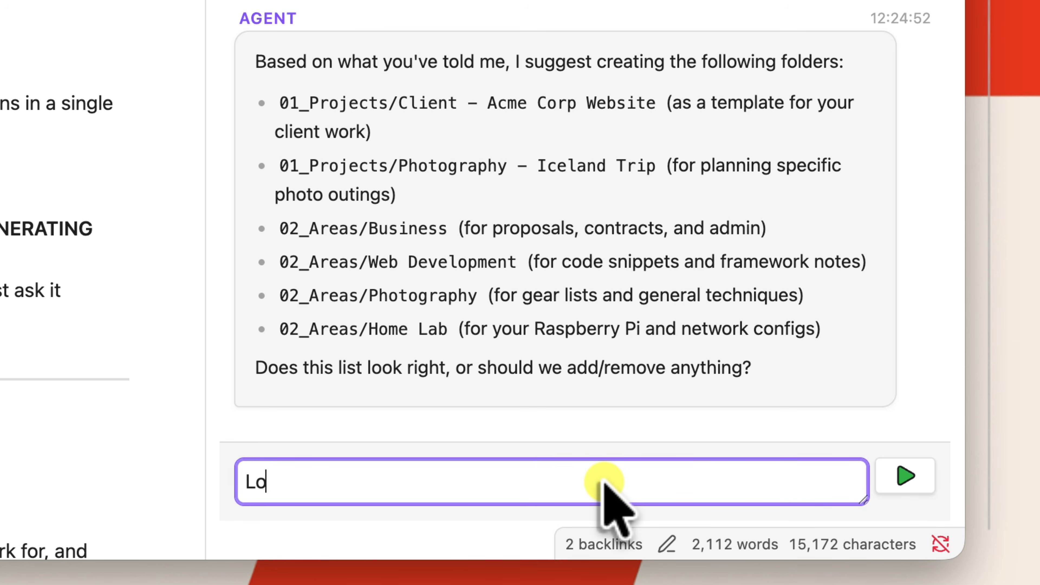
{"action": "key", "text": "BackSpace"}
{"action": "key", "text": "BackSpace"}
{"action": "key", "text": "BackSpace"}
{"action": "type", "text": "good"}
{"action": "key", "text": "Return"}
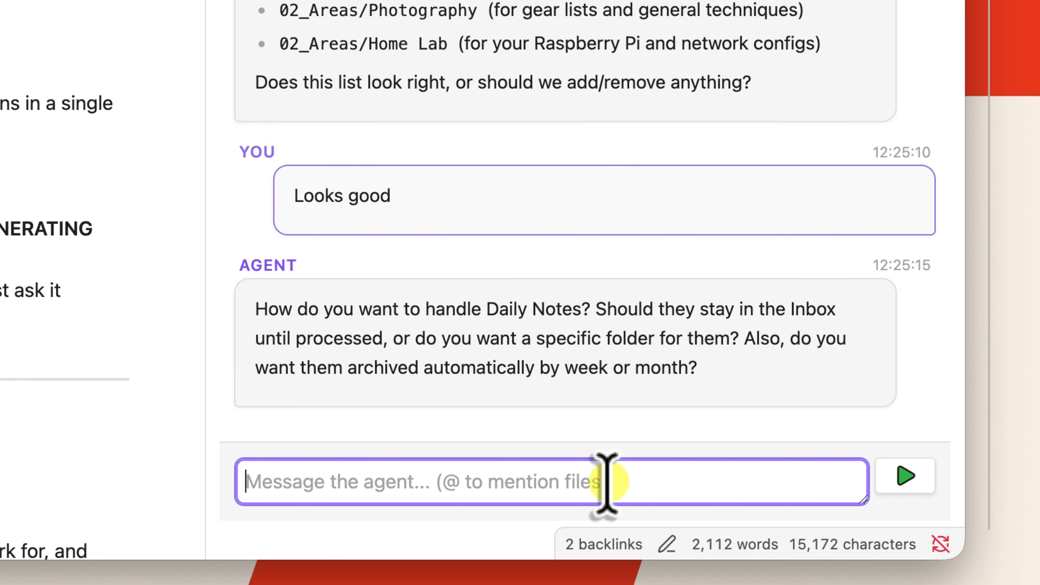
Step: Request daily notes in 00_Inbox/Daily Notes with month-end archiving to YYYY/MM_Month, and specify Australian English with a professional but direct tone
{"action": "type", "text": "d09"}
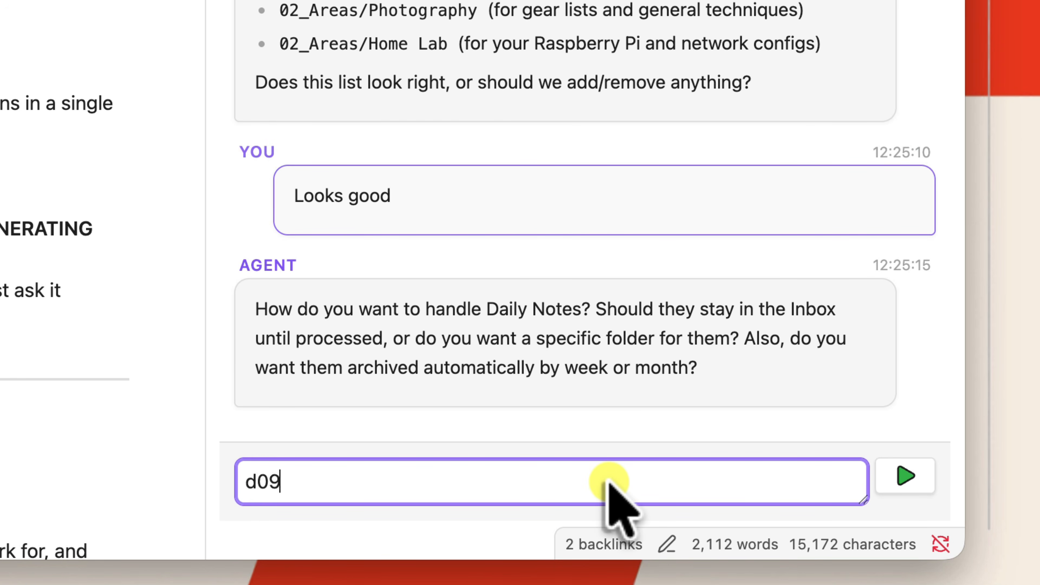
{"action": "key", "text": "Return"}
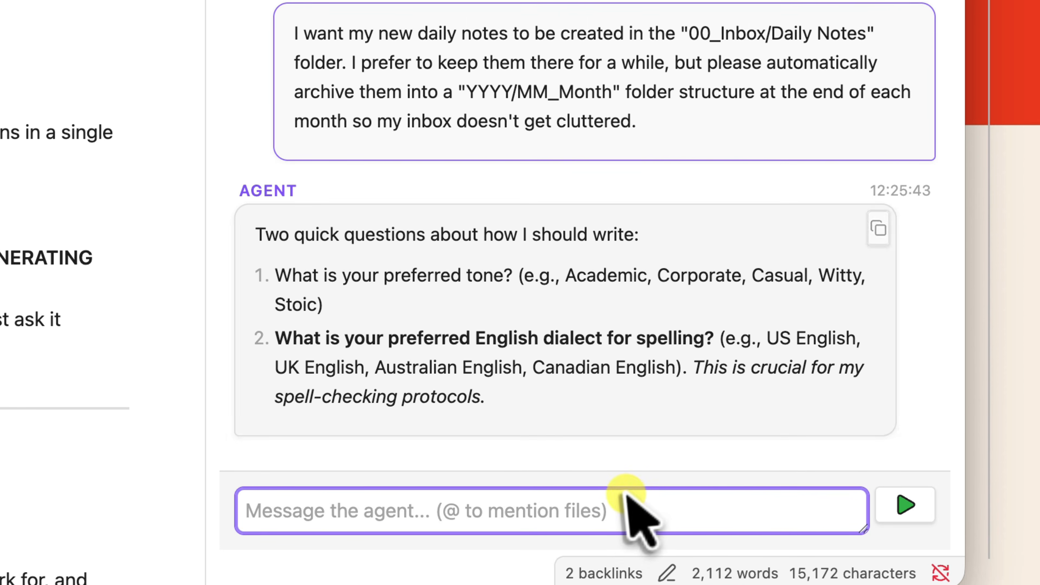
{"action": "left_click", "coordinate": [620, 484]}
{"action": "type", "text": "Use Australian English. I want the writing to be professional but direct. Please use 's' instead of 'z' for words like 'organise' and 'analyse'. Avoid robotic AI fluff—keep it sounding like a human developer."}
{"action": "key", "text": "Return"}
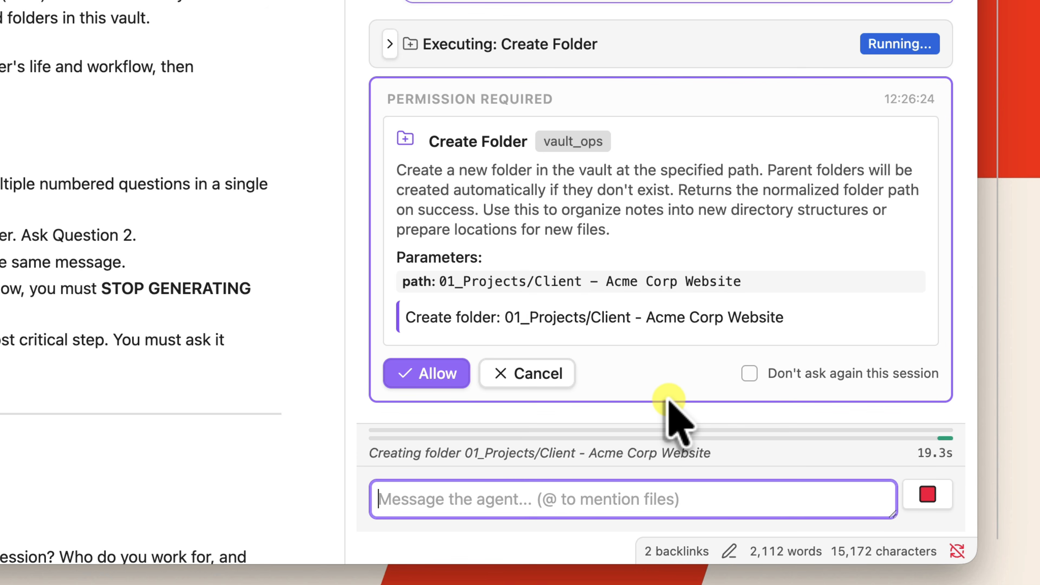
Step: Allow the agent's Create Folder and Write File operations without being asked again this session
{"action": "left_click", "coordinate": [750, 374]}
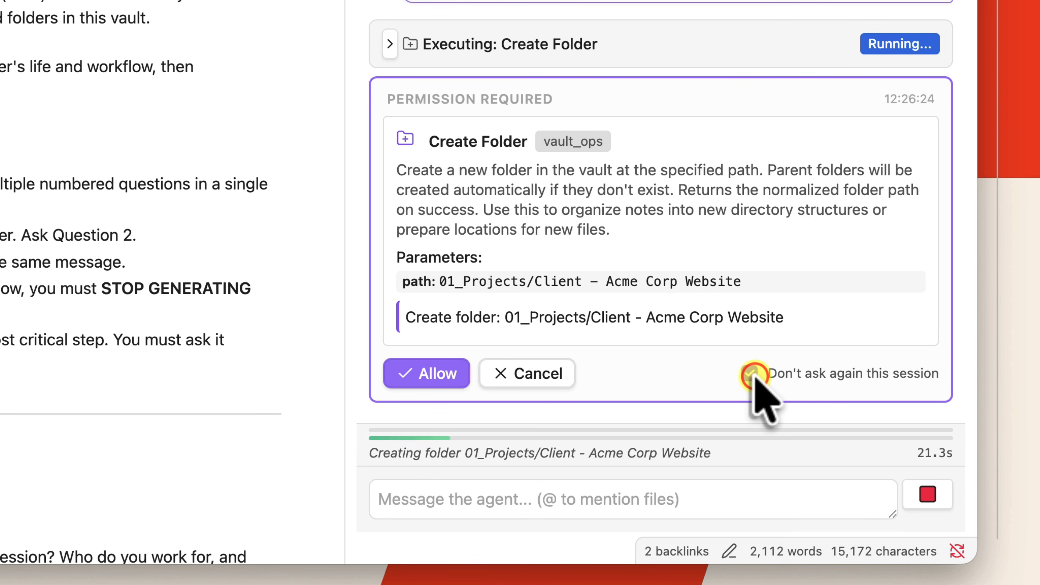
{"action": "left_click", "coordinate": [426, 372]}
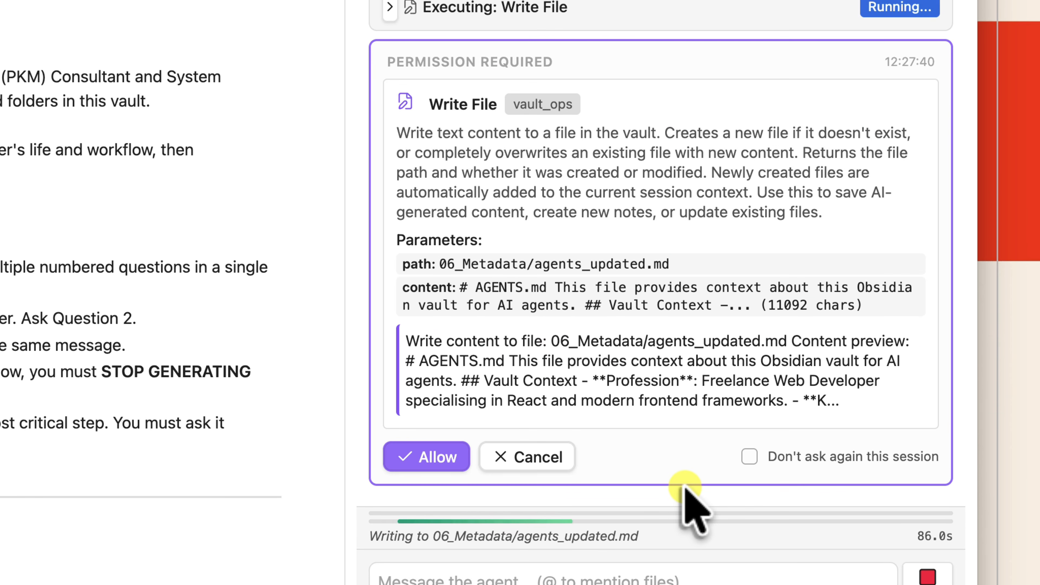
{"action": "left_click", "coordinate": [692, 463]}
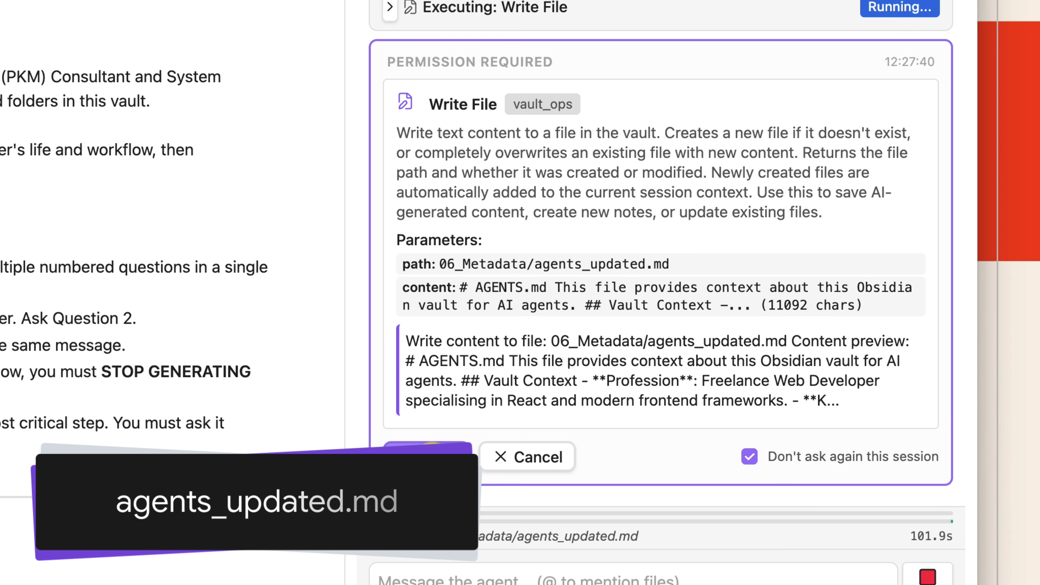
{"action": "left_click", "coordinate": [432, 450]}
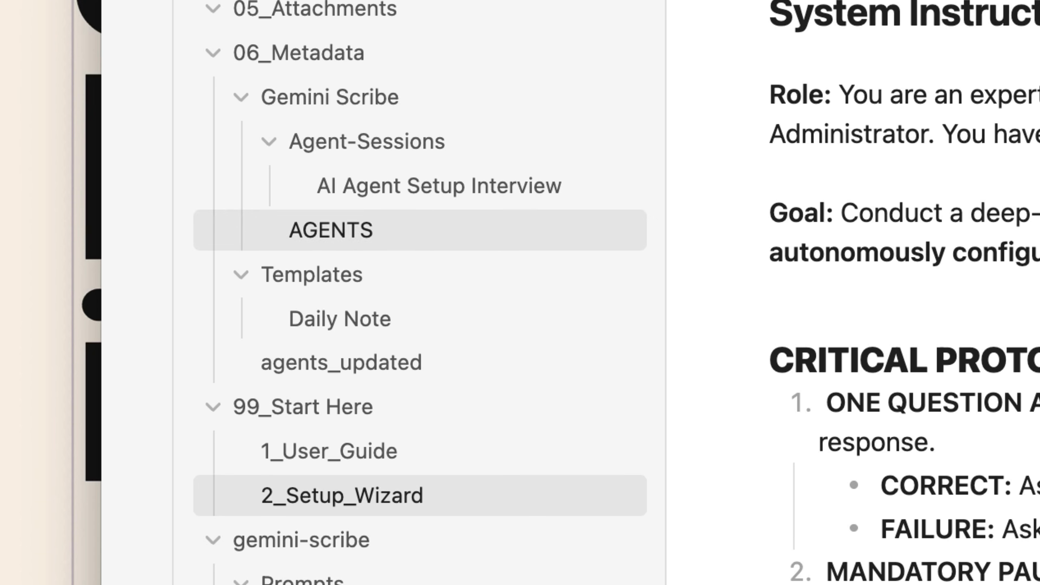
Step: Copy the entire agents_updated note and replace all the text in the AGENTS note with it
{"action": "left_click", "coordinate": [436, 351]}
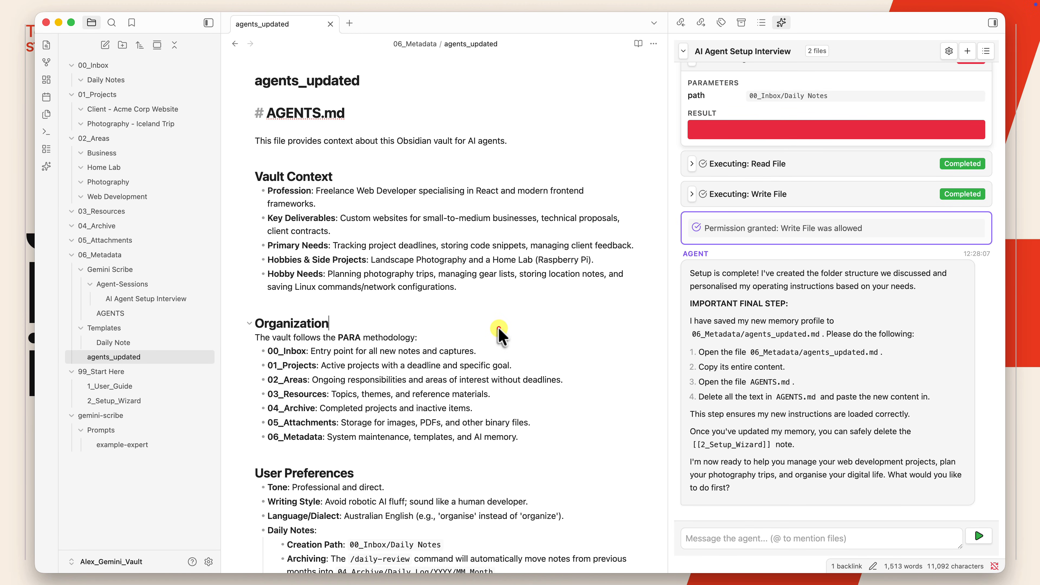
{"action": "left_click", "coordinate": [499, 327]}
{"action": "key", "text": "super+a"}
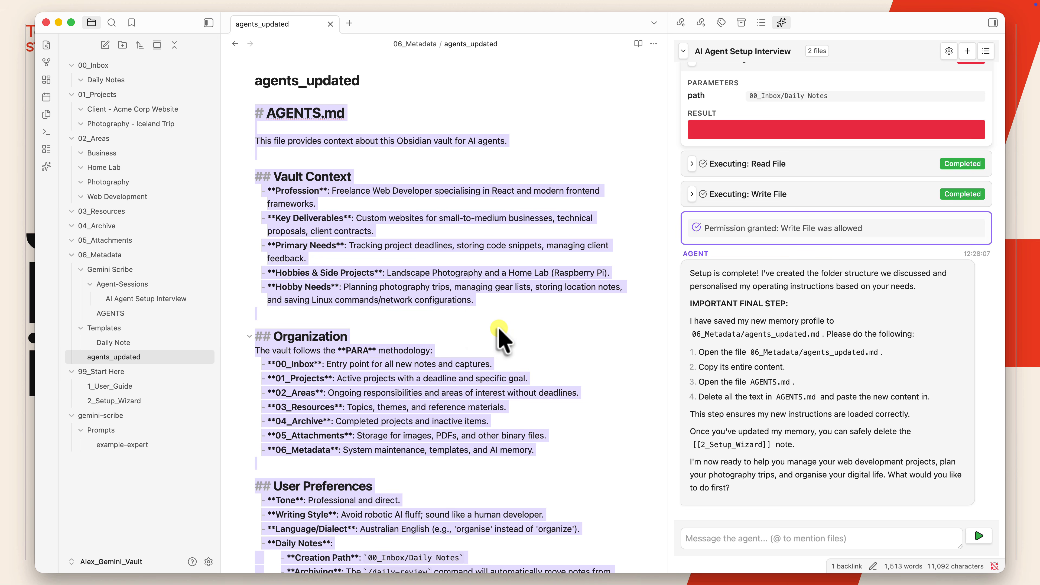
{"action": "left_click", "coordinate": [140, 315]}
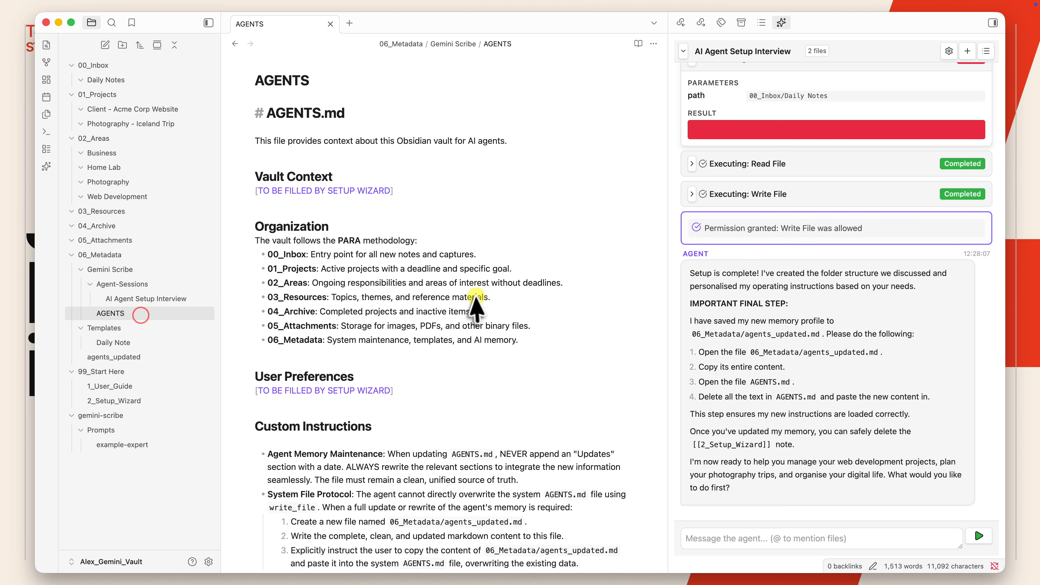
{"action": "key", "text": "super+a"}
{"action": "key", "text": "super+v"}
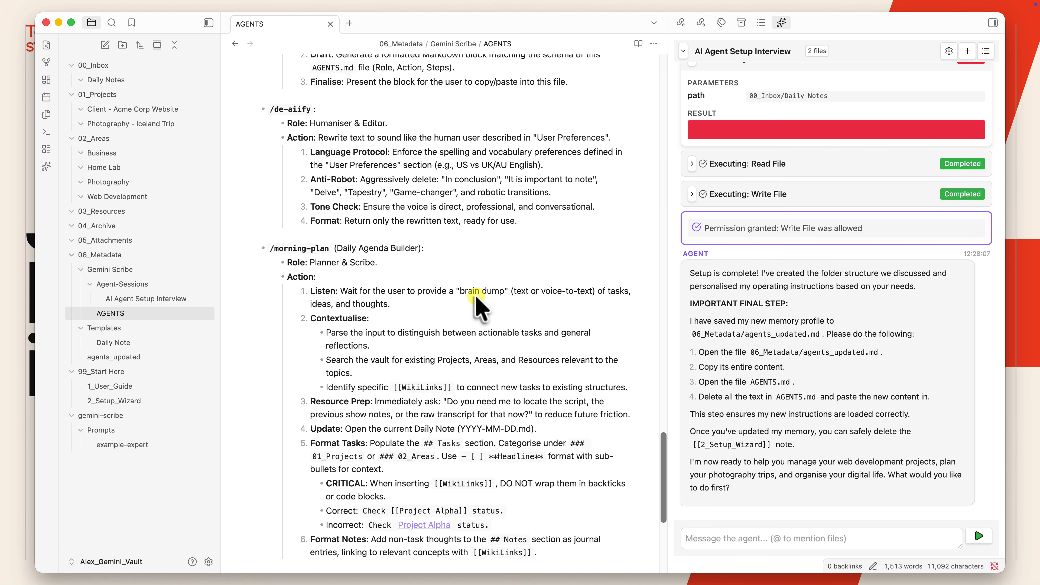
{"action": "scroll", "coordinate": [478, 307], "scroll_direction": "up", "scroll_amount": 20}
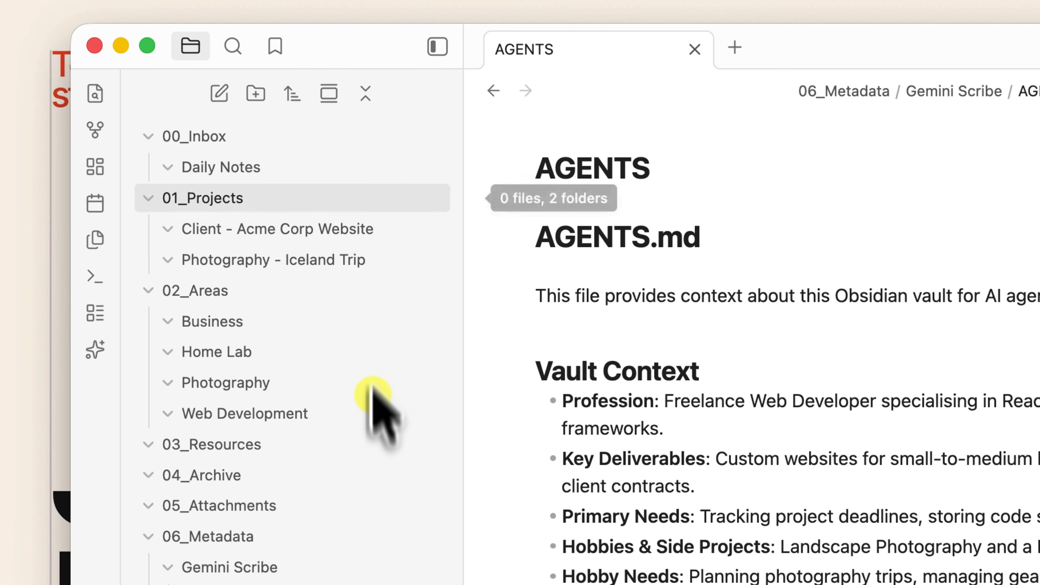
Step: Collapse the folder tree, create a new note in 00_Inbox and fill it with the CSS Grid Cheatsheet content
{"action": "left_click", "coordinate": [365, 91]}
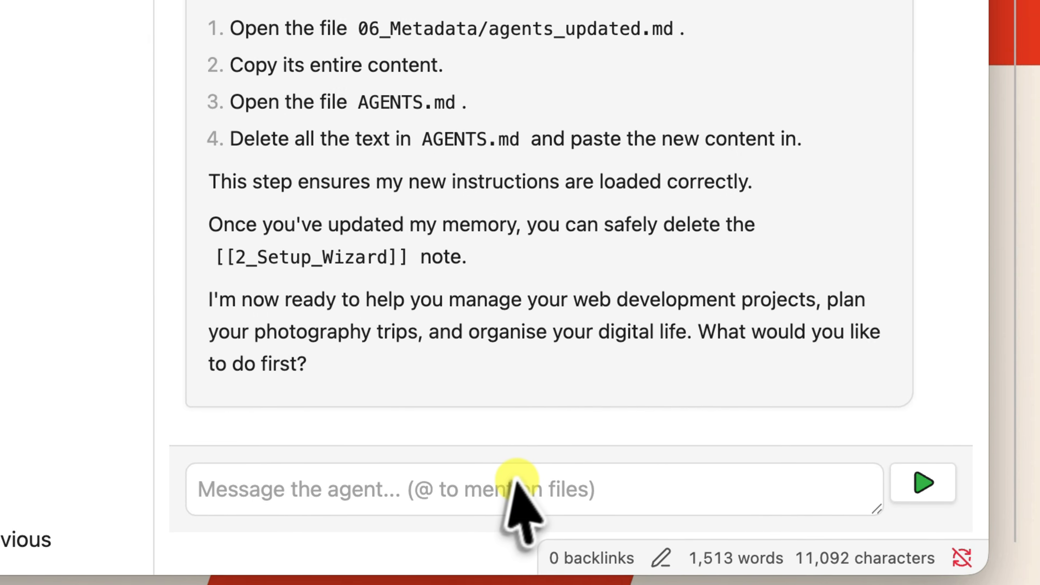
{"action": "left_click", "coordinate": [483, 463]}
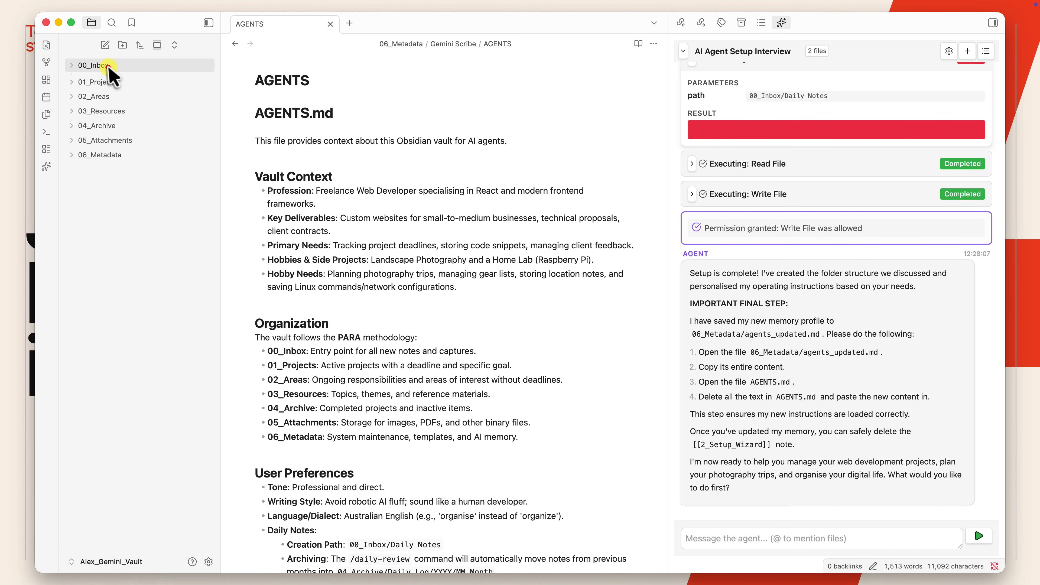
{"action": "left_click", "coordinate": [108, 66]}
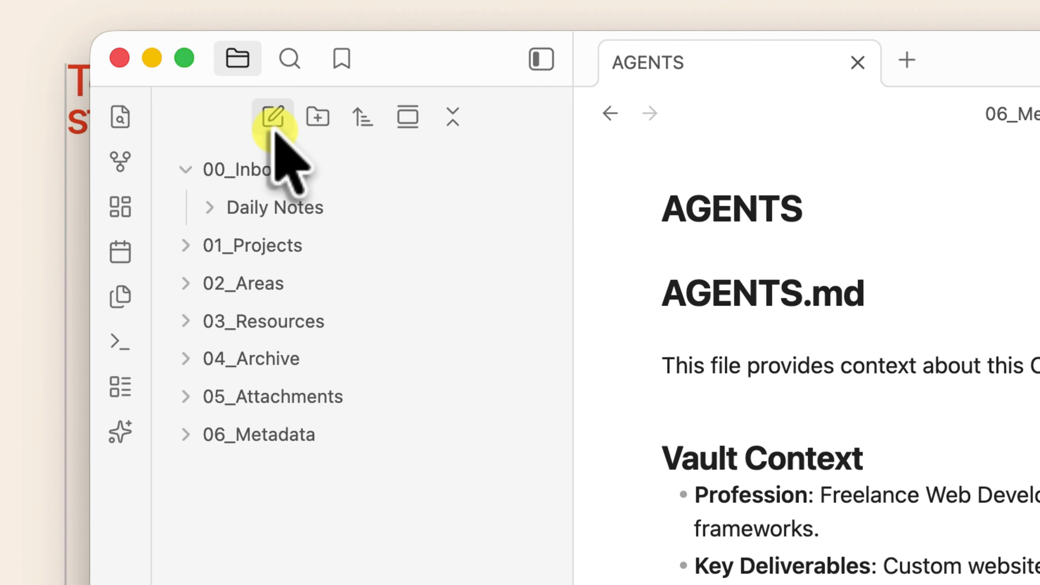
{"action": "left_click", "coordinate": [271, 110]}
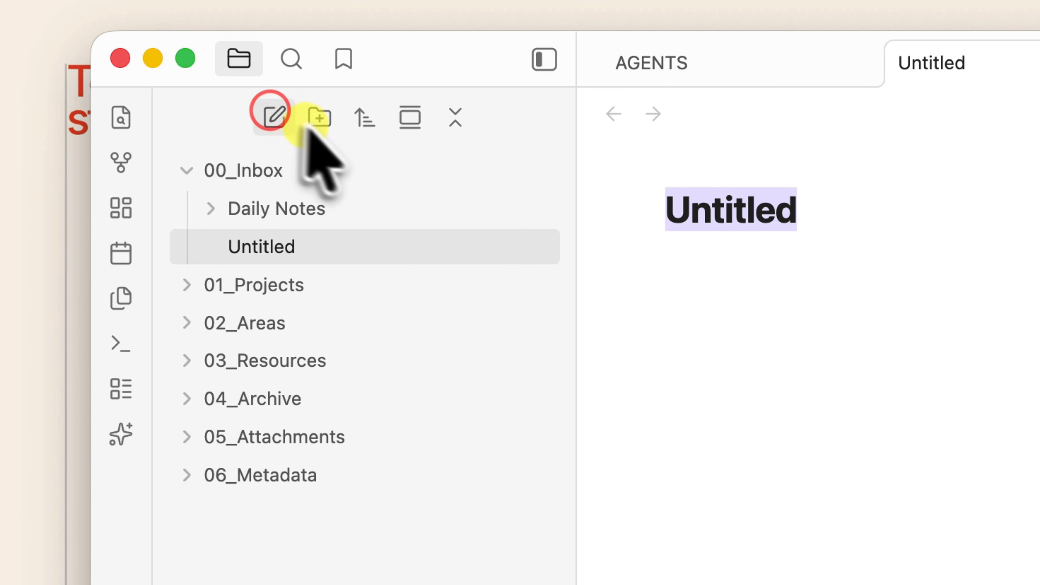
{"action": "left_click", "coordinate": [723, 303]}
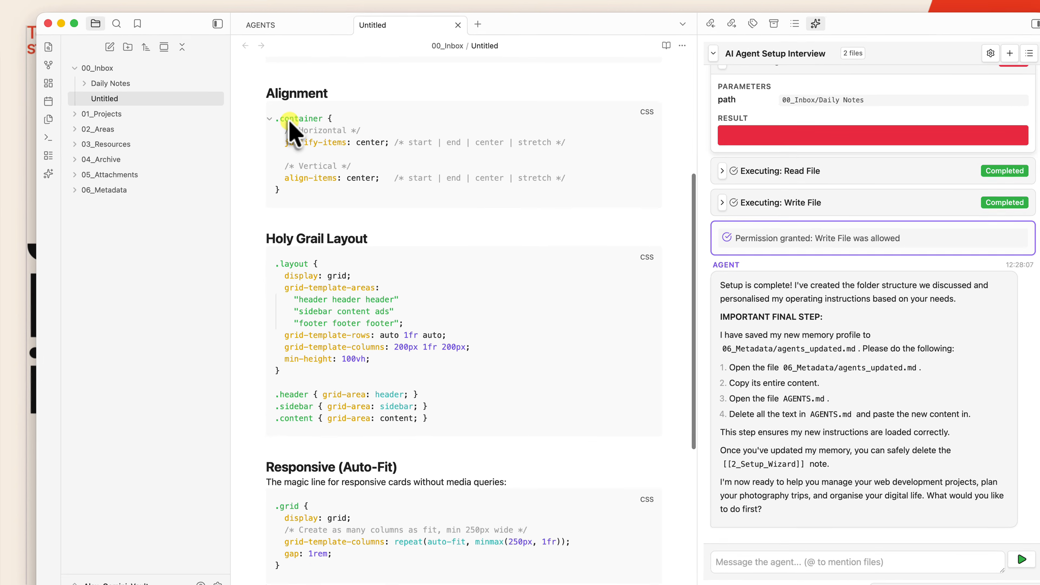
{"action": "scroll", "coordinate": [281, 124], "scroll_direction": "up", "scroll_amount": 5}
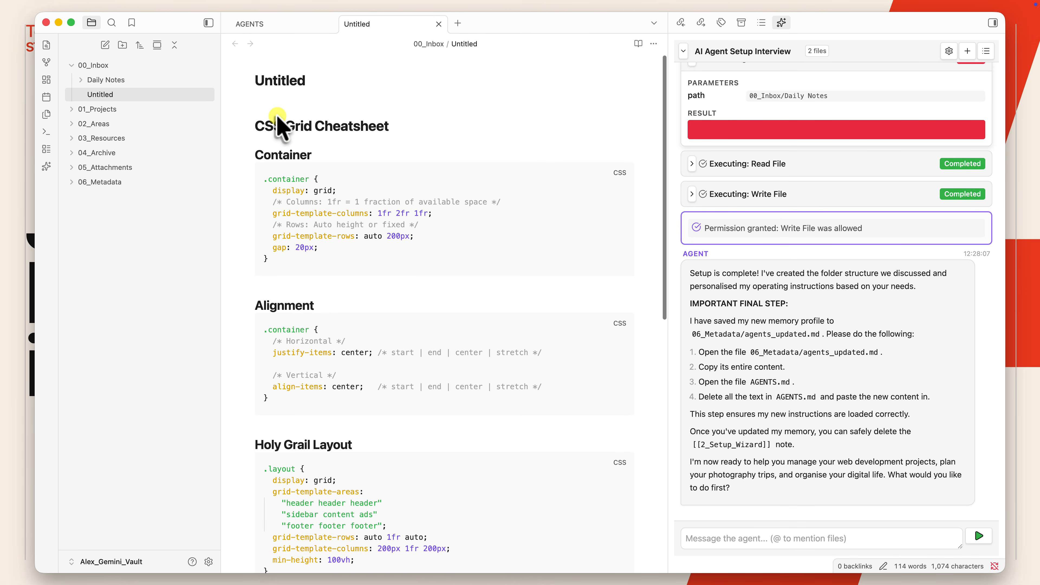
Step: Rename the untitled inbox note as Css and switch to the AGENTS note
{"action": "double_click", "coordinate": [278, 80]}
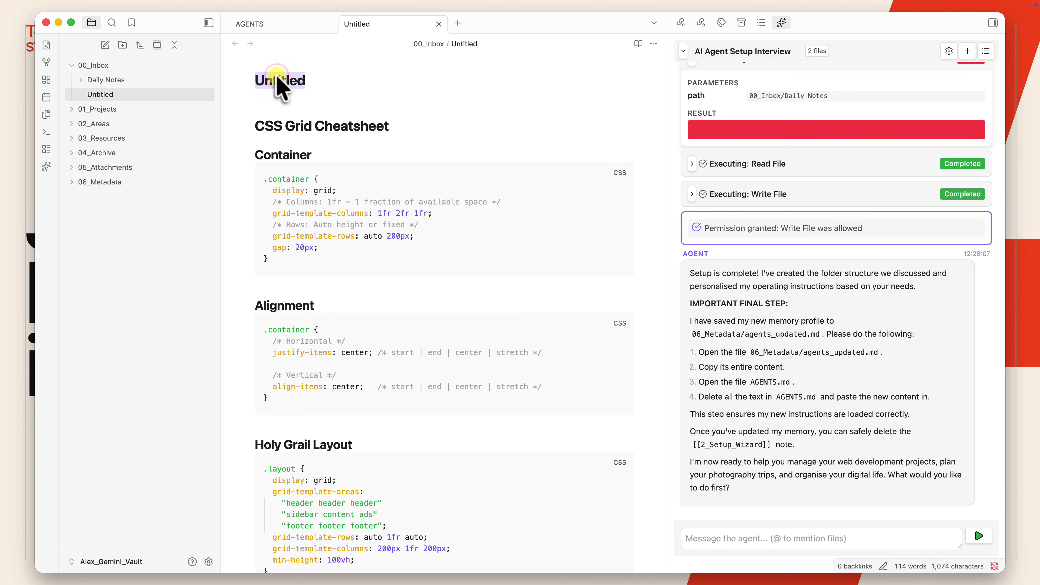
{"action": "type", "text": "Css"}
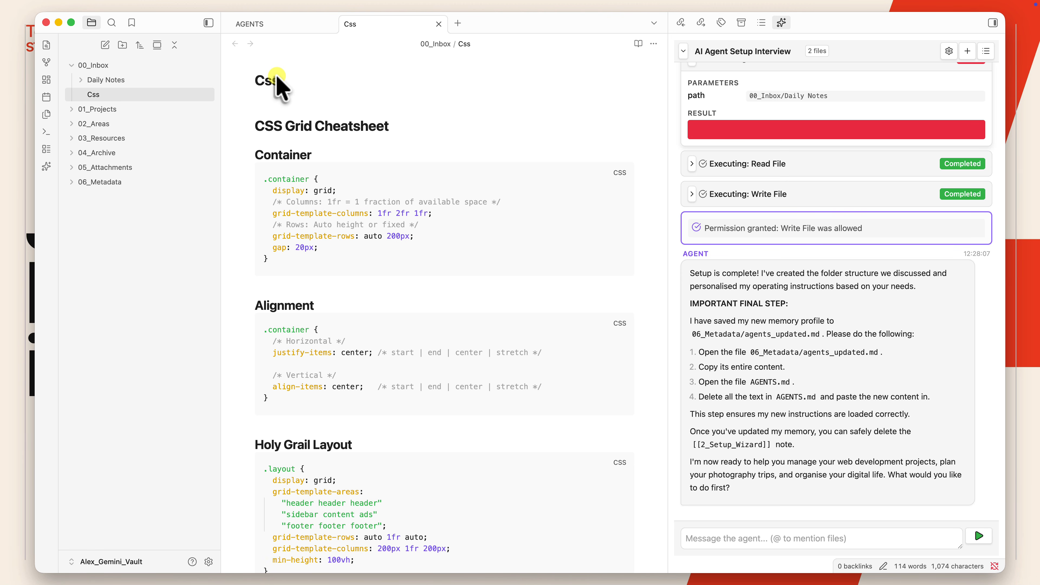
{"action": "left_click", "coordinate": [269, 25]}
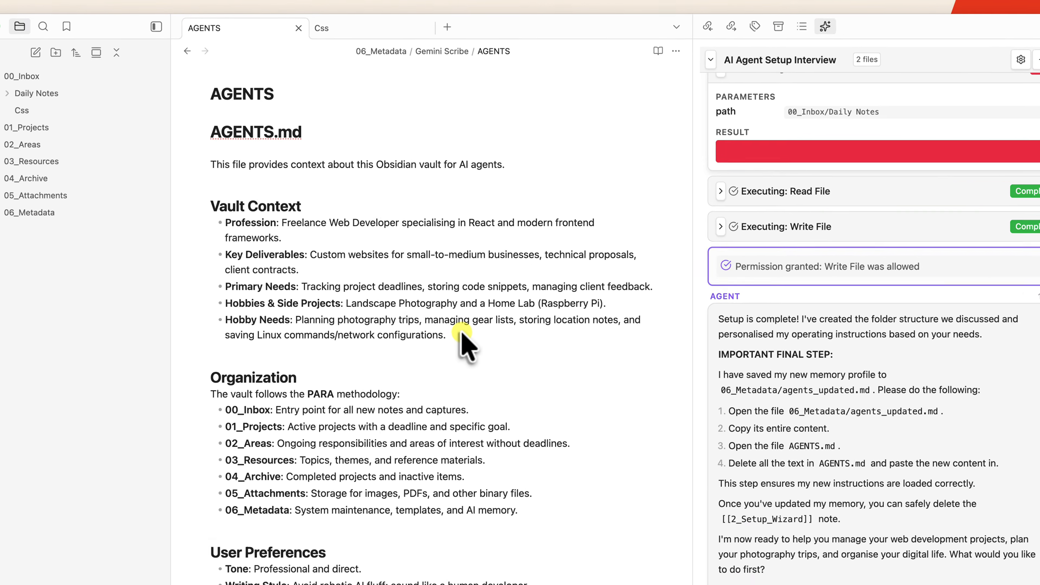
Step: Search the vault's notes for css and open the 00_Inbox/Css note
{"action": "key", "text": "super+o"}
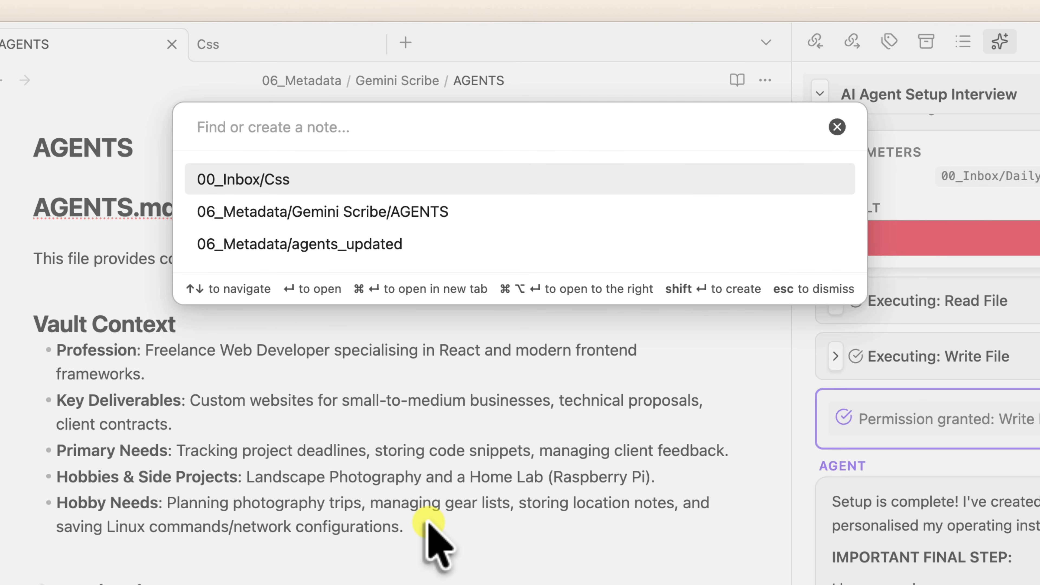
{"action": "type", "text": "css"}
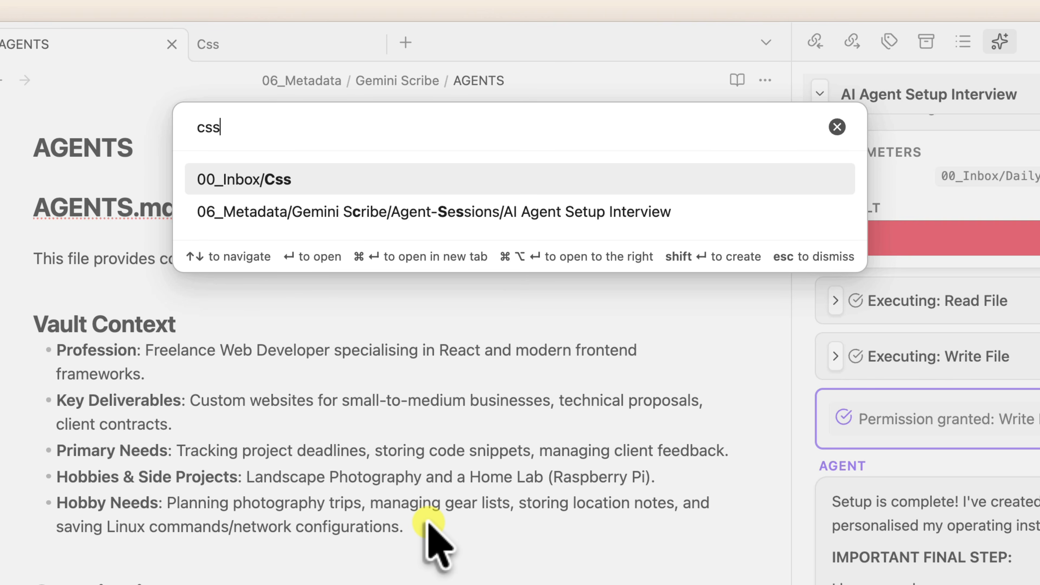
{"action": "key", "text": "Return"}
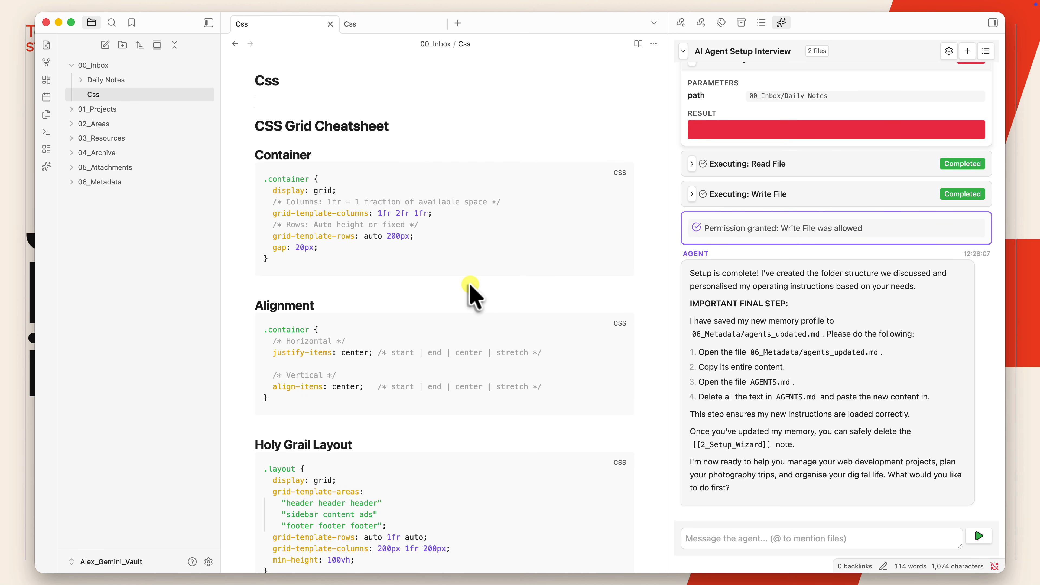
Step: Send the agent "Run my Inbox Processor command." and allow it to delete 00_Inbox/Css.md
{"action": "left_click", "coordinate": [739, 537]}
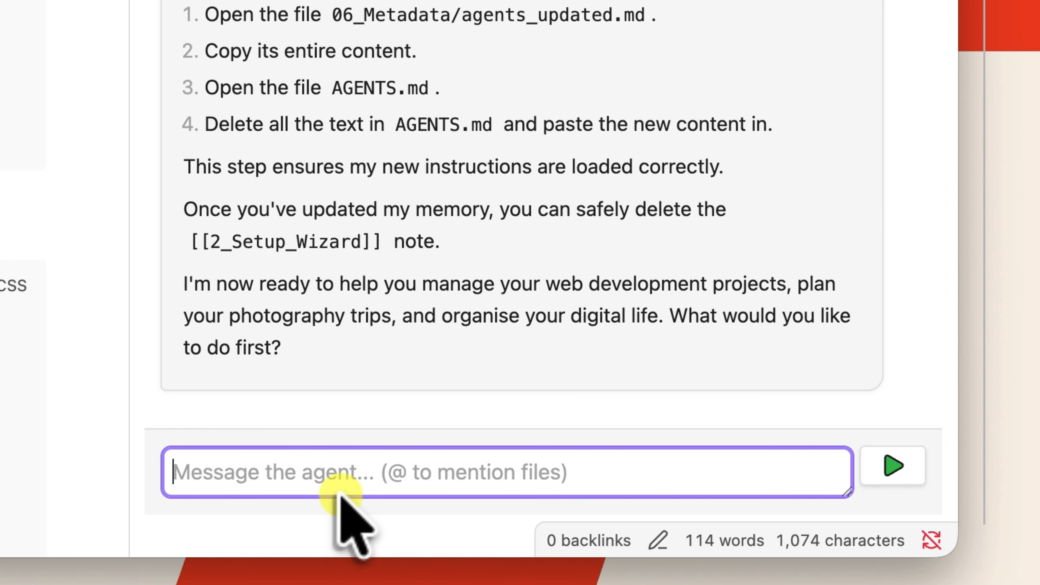
{"action": "type", "text": "d12"}
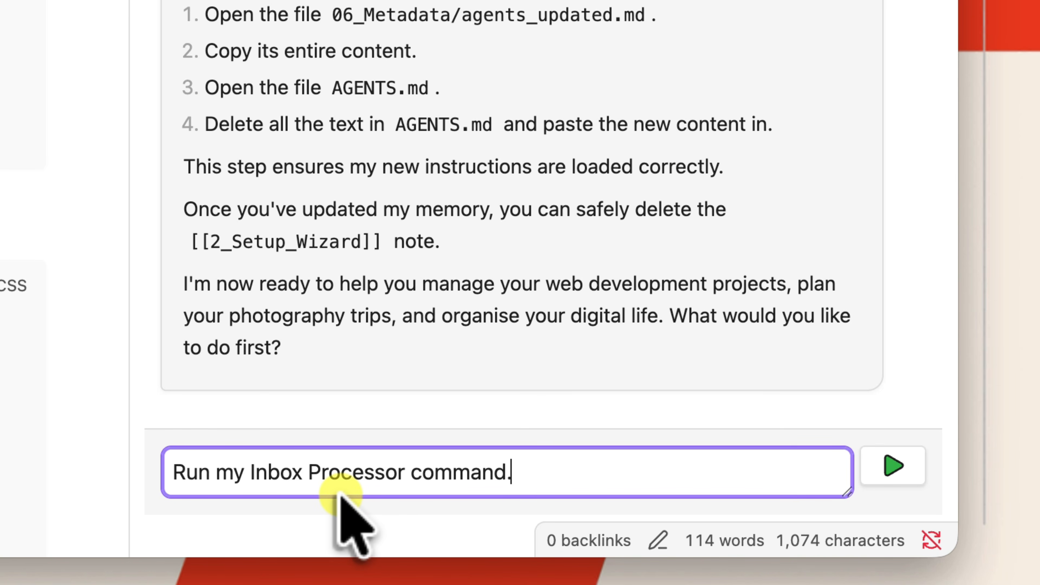
{"action": "key", "text": "Return"}
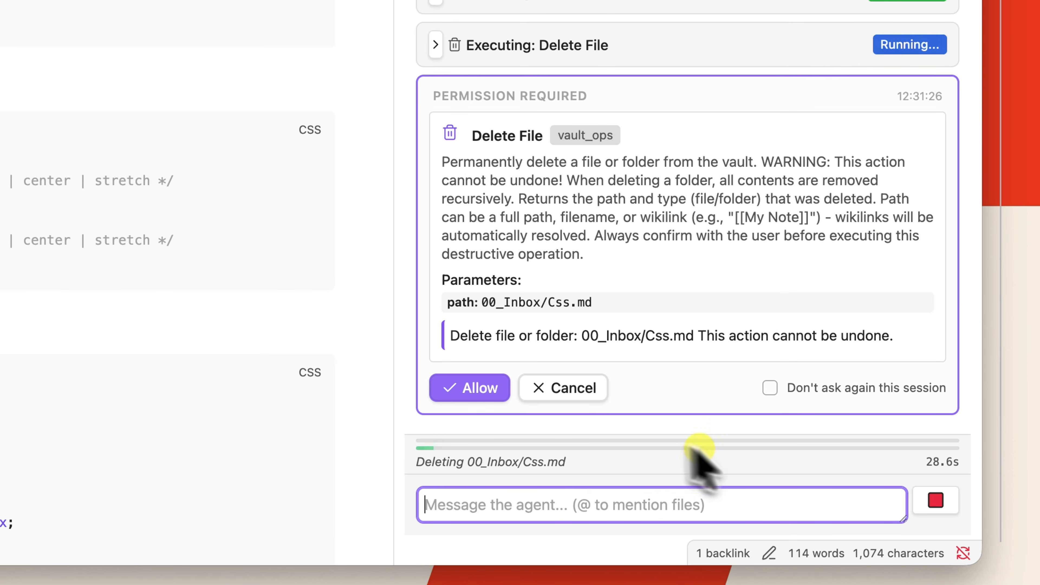
{"action": "left_click", "coordinate": [466, 399]}
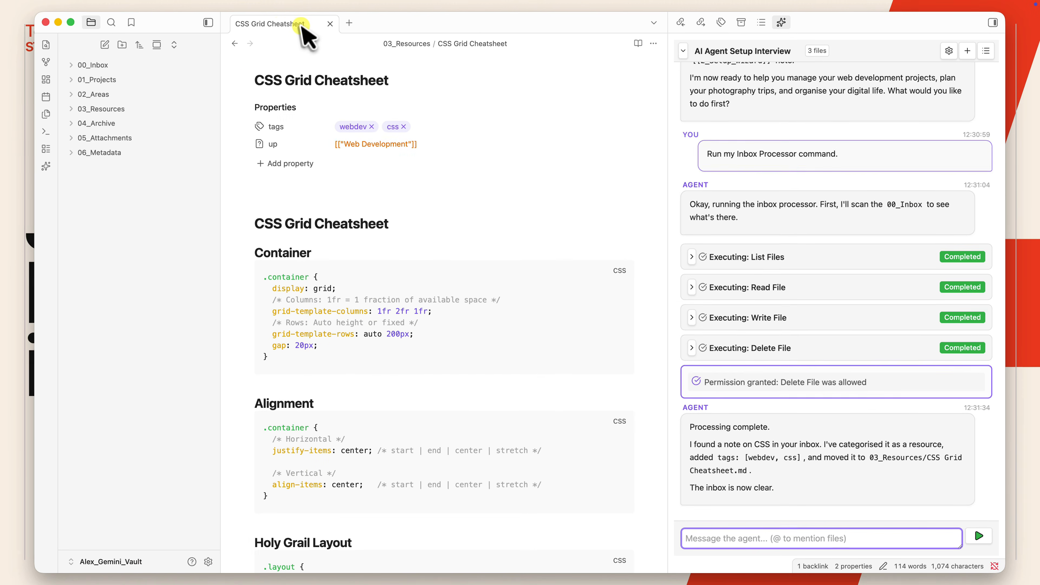
Step: Reveal the open CSS Grid Cheatsheet note in the file navigation
{"action": "right_click", "coordinate": [301, 24]}
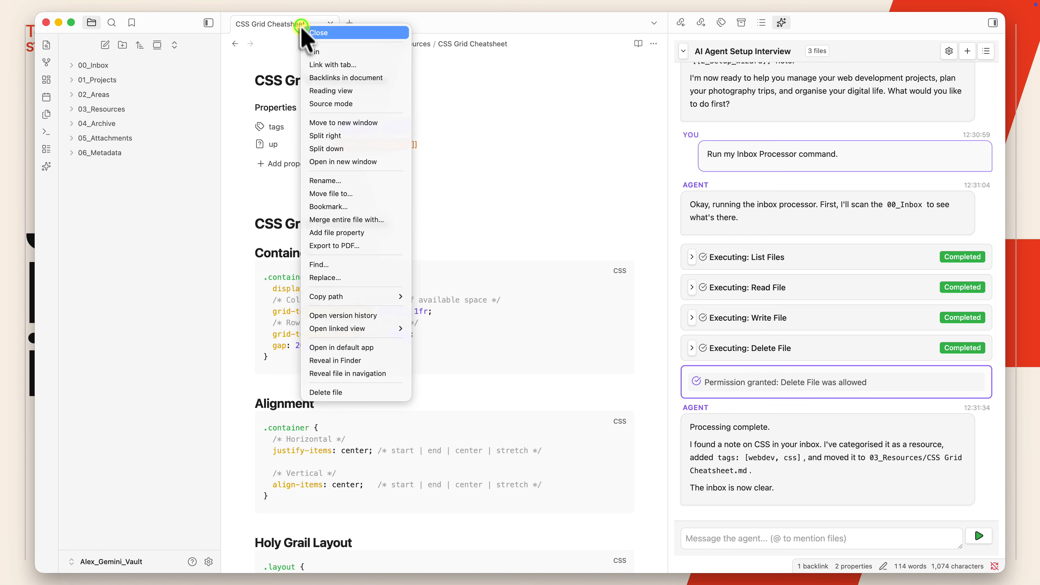
{"action": "left_click", "coordinate": [368, 373]}
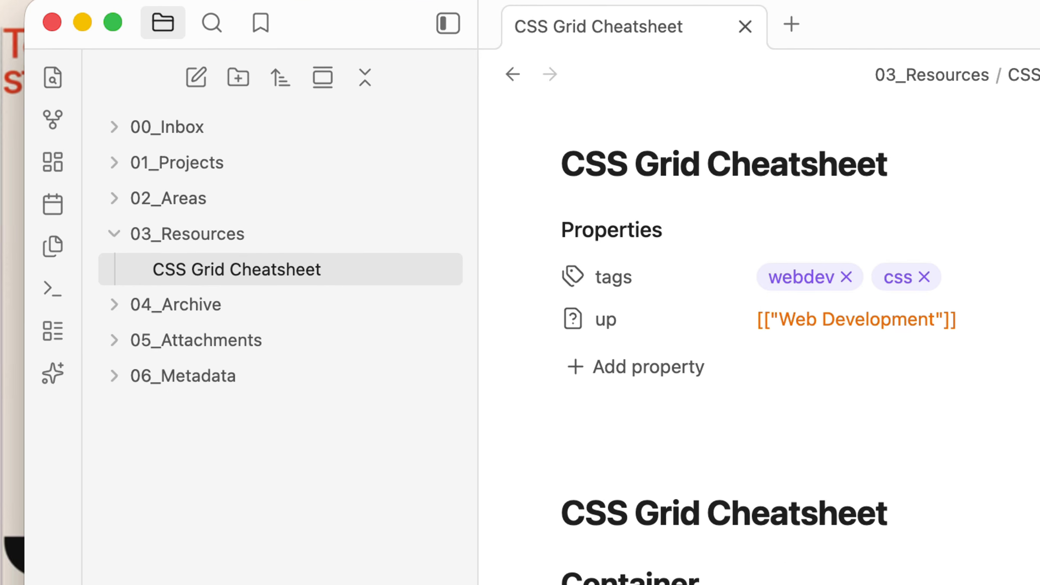
Step: Send the agent "Run my Daily Review command." and answer its question with the Innovate Corp kickoff call notes
{"action": "key", "text": "Return"}
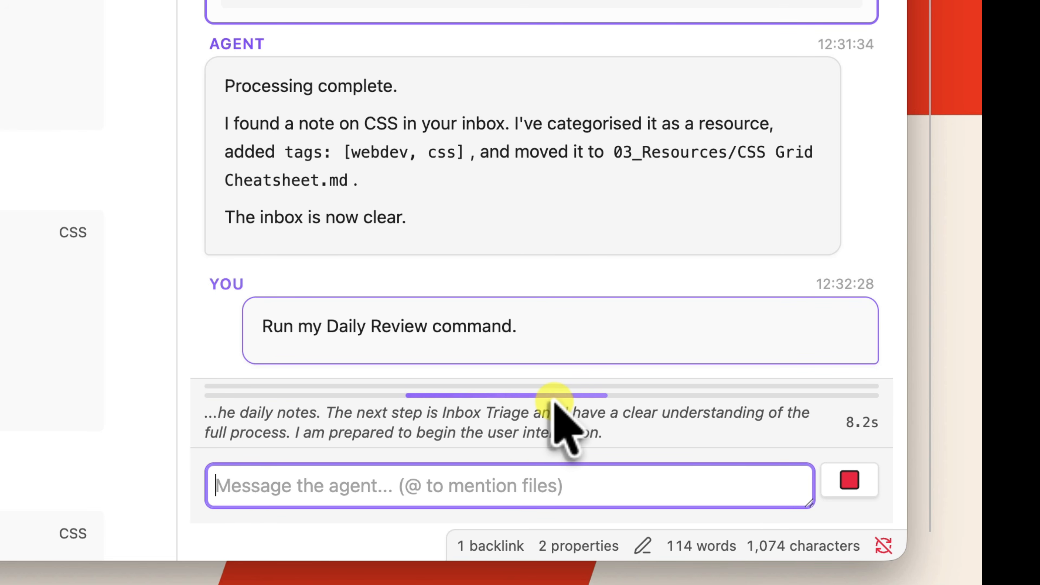
{"action": "type", "text": "d14"}
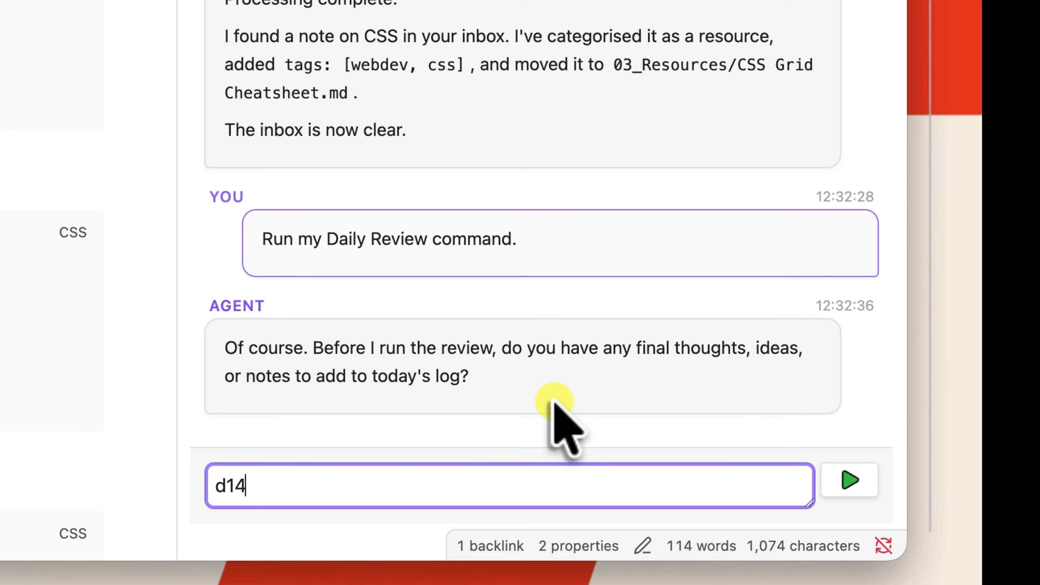
{"action": "key", "text": "Return"}
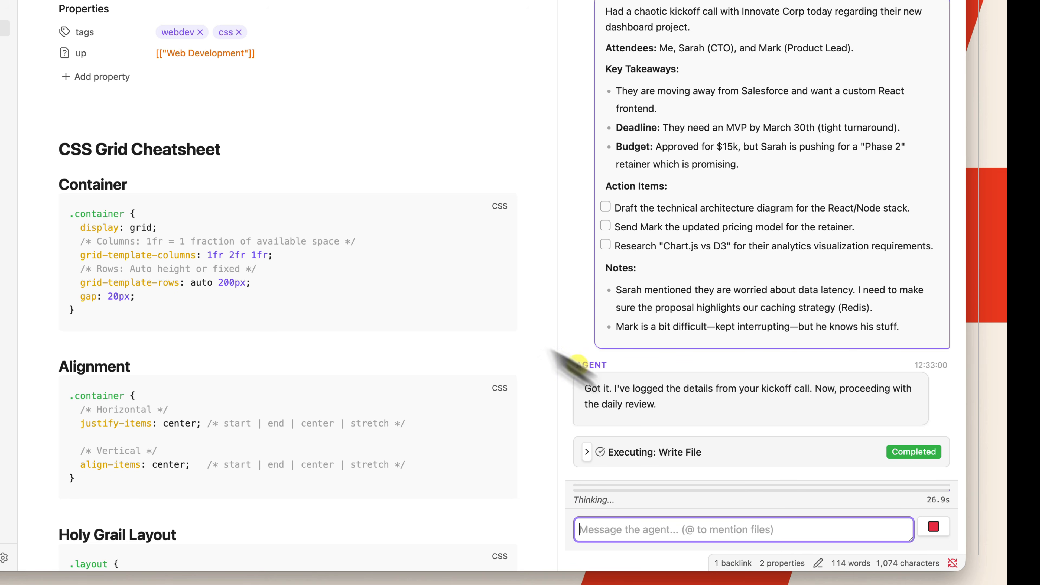
Step: Open the 2026-01-24 note in 00_Inbox/Daily Notes and review its tasks and notes sections
{"action": "left_click", "coordinate": [2, 11]}
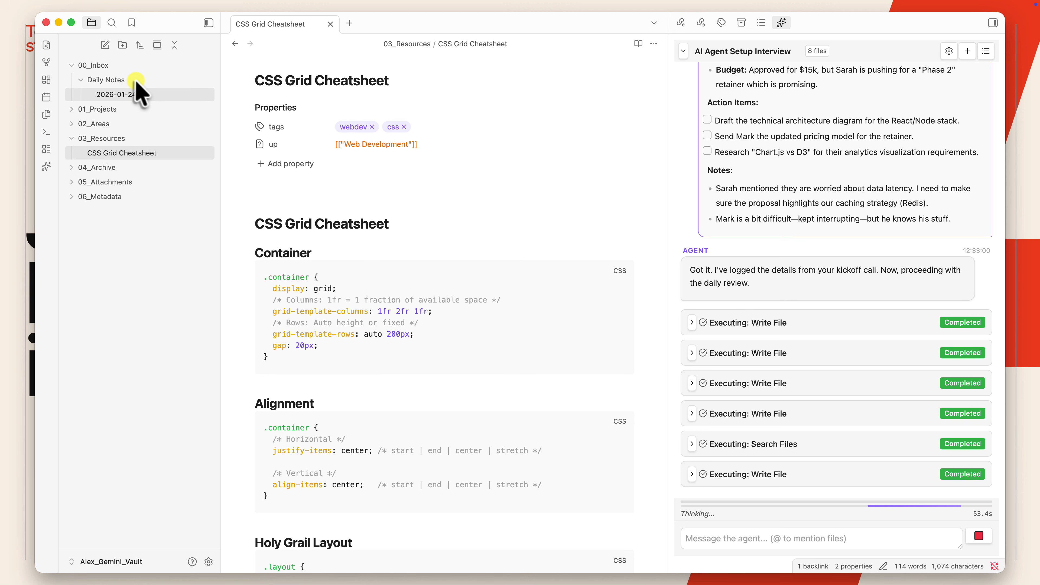
{"action": "left_click", "coordinate": [152, 92]}
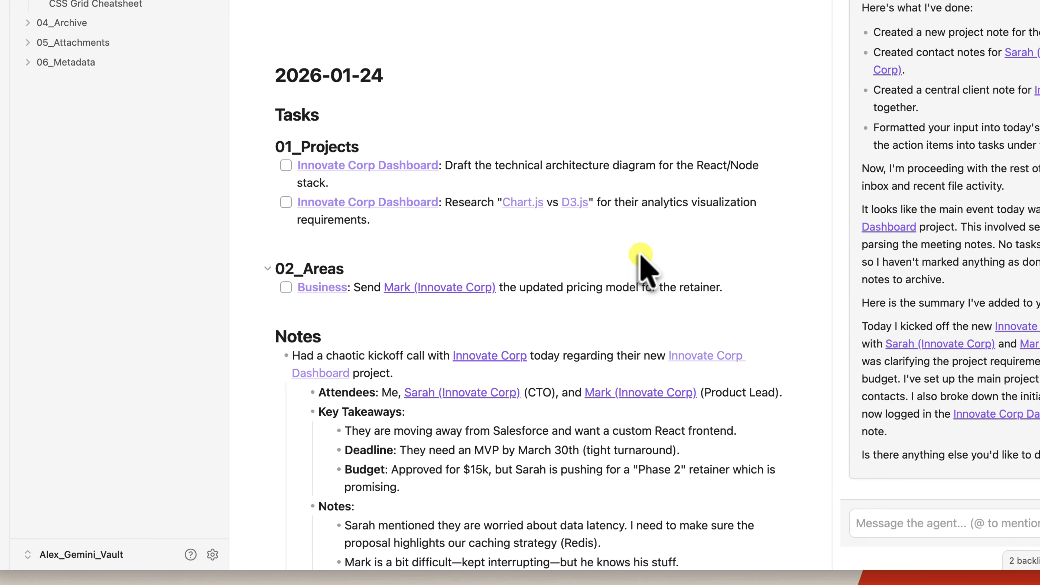
{"action": "scroll", "coordinate": [641, 256], "scroll_direction": "down", "scroll_amount": 3}
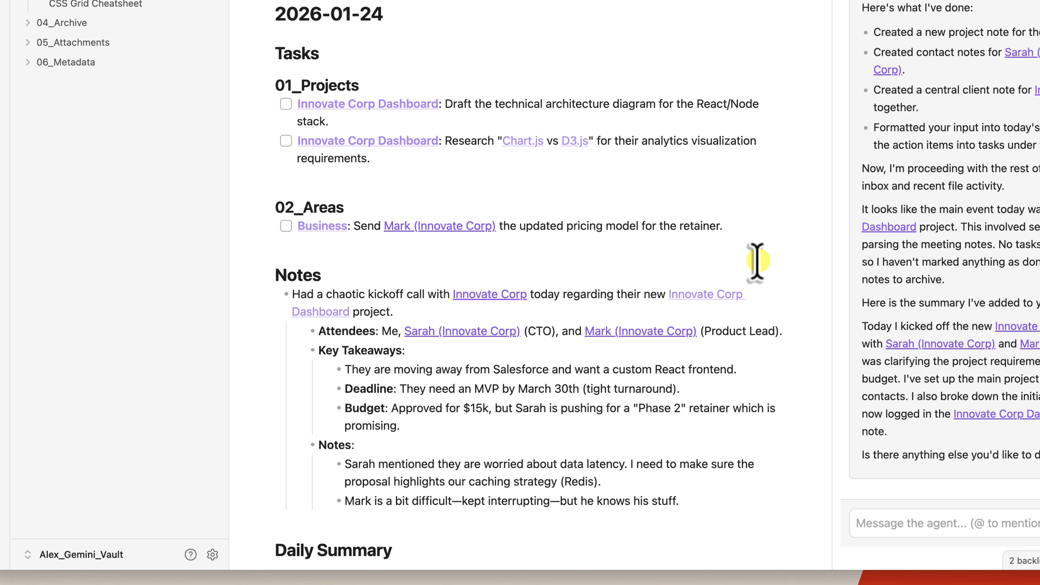
Step: Open the AGENTS note in 06_Metadata/Gemini Scribe and read through its vault context, preferences and AI command protocols
{"action": "left_click", "coordinate": [71, 62]}
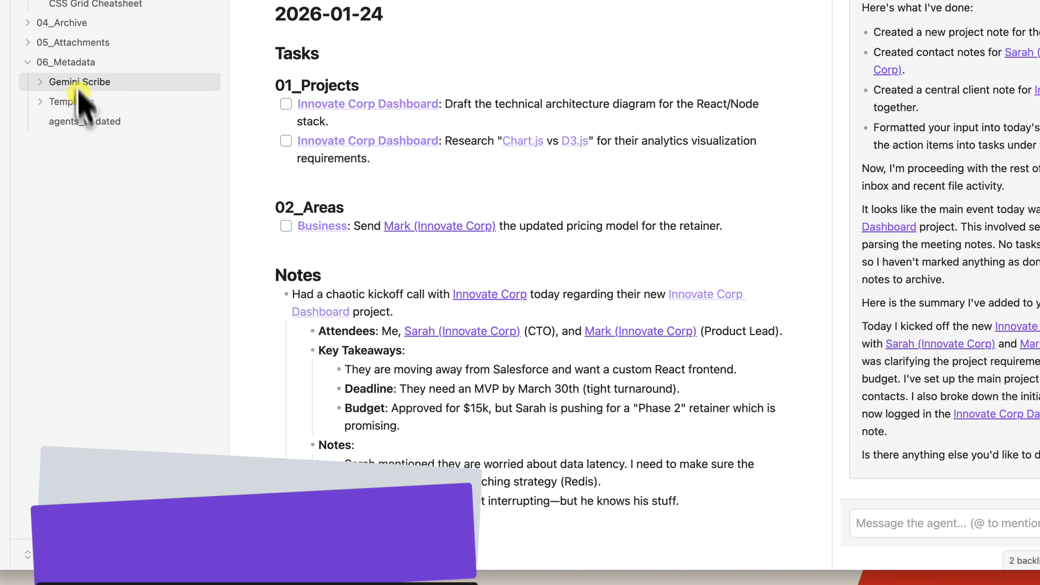
{"action": "left_click", "coordinate": [79, 78]}
{"action": "left_click", "coordinate": [88, 122]}
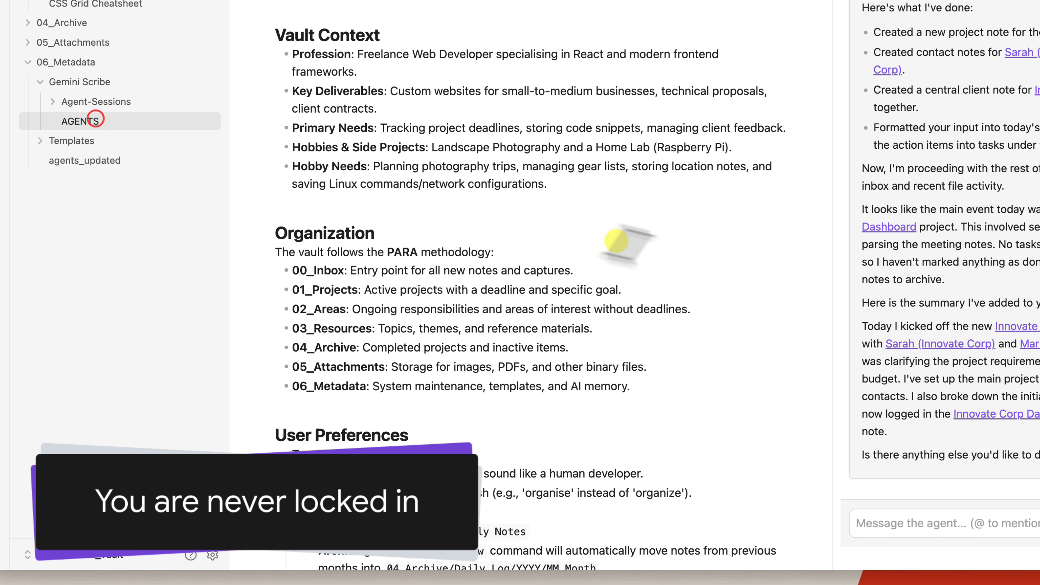
{"action": "scroll", "coordinate": [768, 279], "scroll_direction": "down", "scroll_amount": 15}
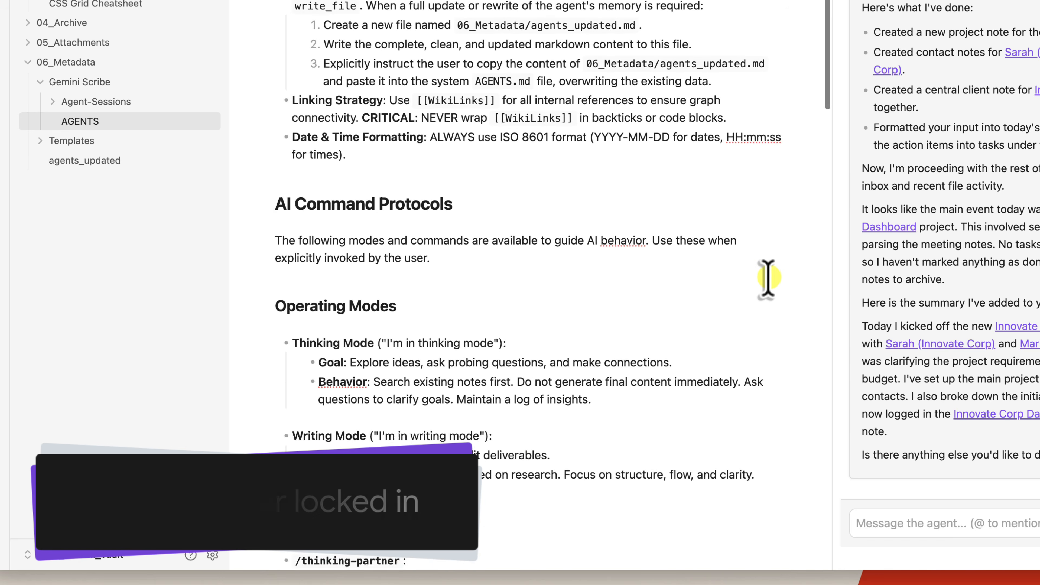
{"action": "scroll", "coordinate": [769, 279], "scroll_direction": "down", "scroll_amount": 15}
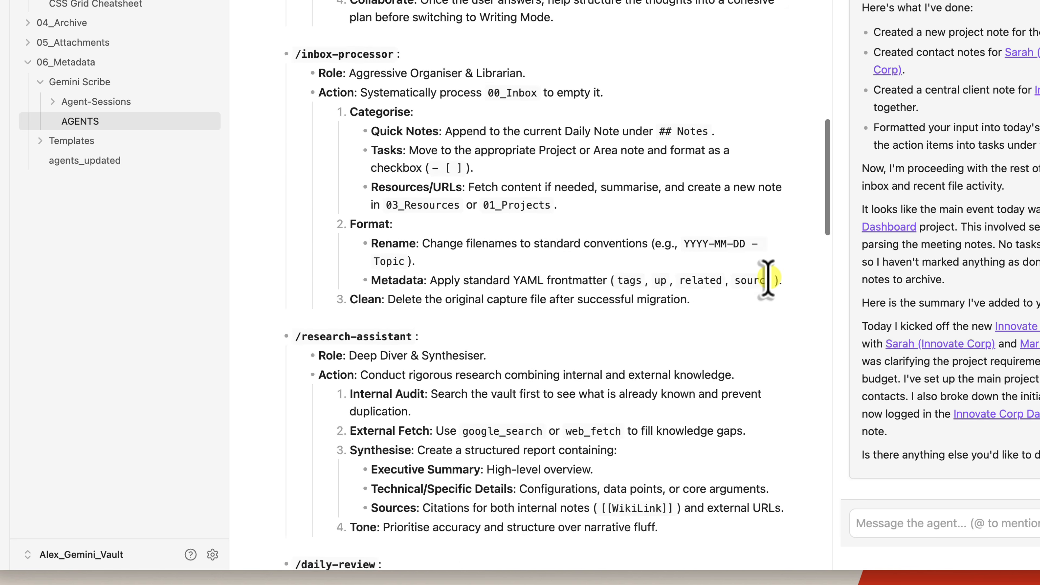
{"action": "scroll", "coordinate": [768, 279], "scroll_direction": "down", "scroll_amount": 15}
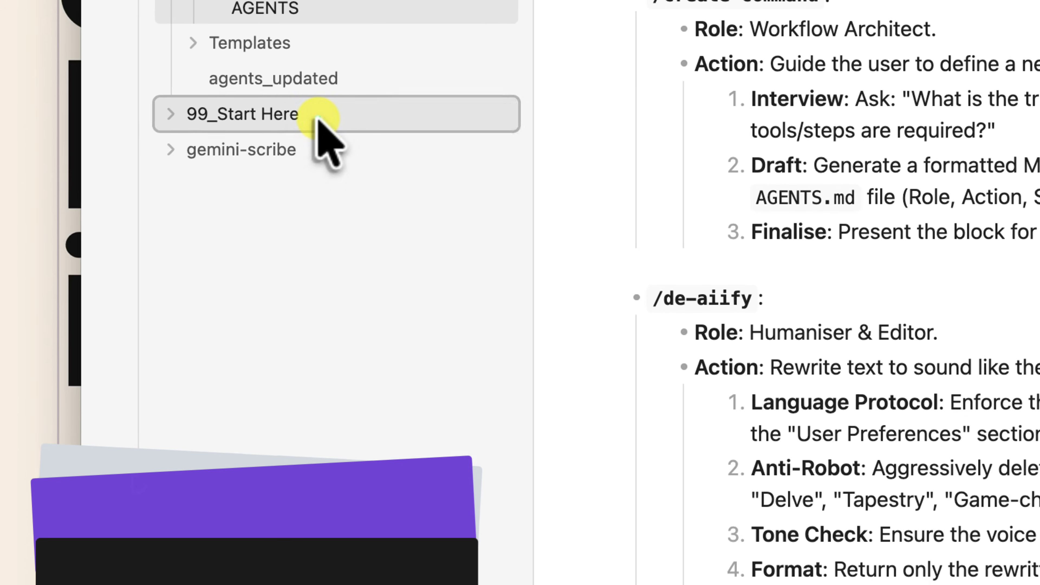
Step: Delete the 99_Start Here and gemini-scribe folders from the vault, including their contents
{"action": "right_click", "coordinate": [492, 183]}
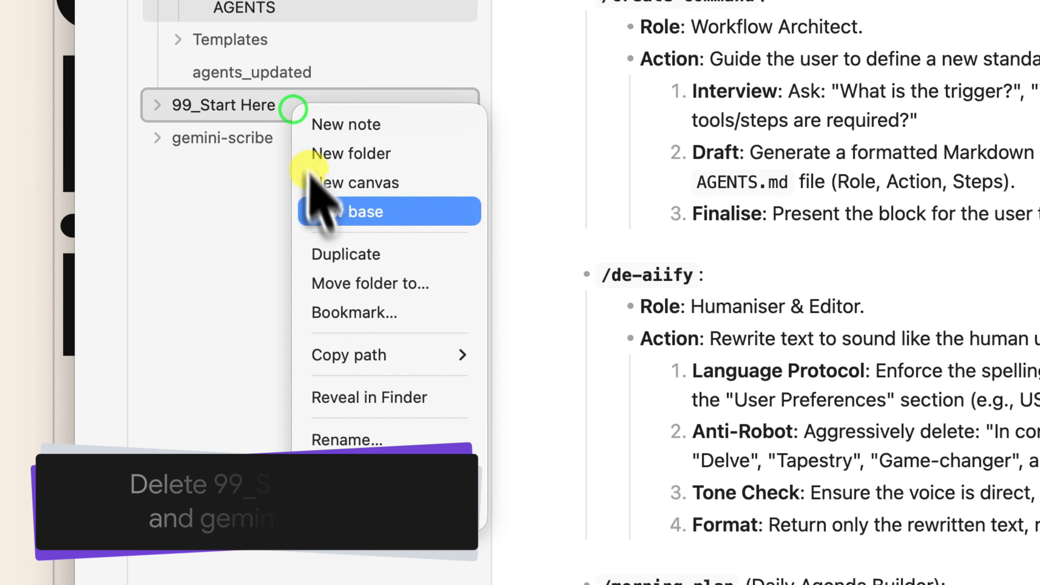
{"action": "left_click", "coordinate": [344, 469]}
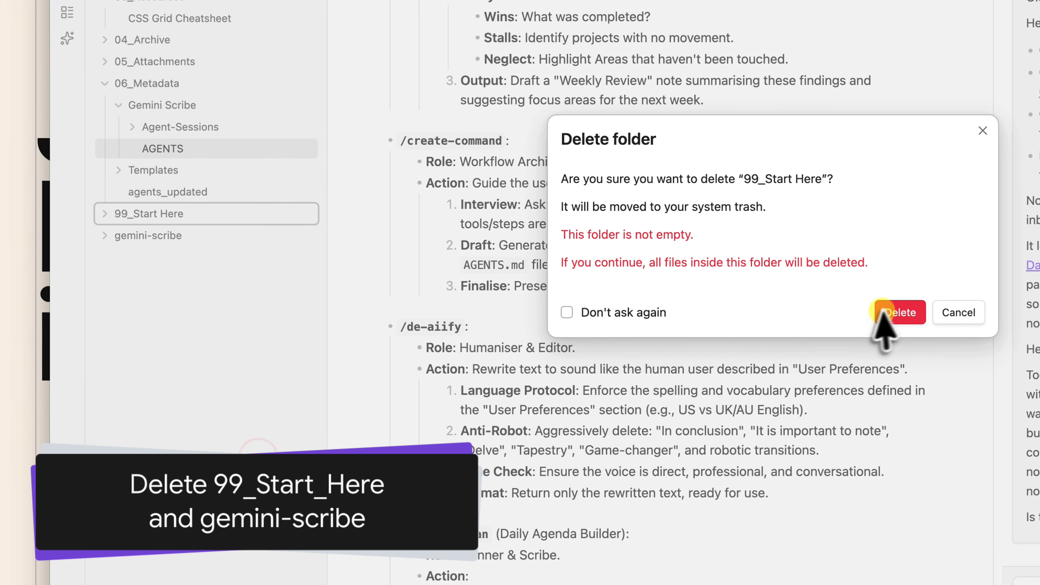
{"action": "left_click", "coordinate": [889, 310]}
{"action": "right_click", "coordinate": [156, 213]}
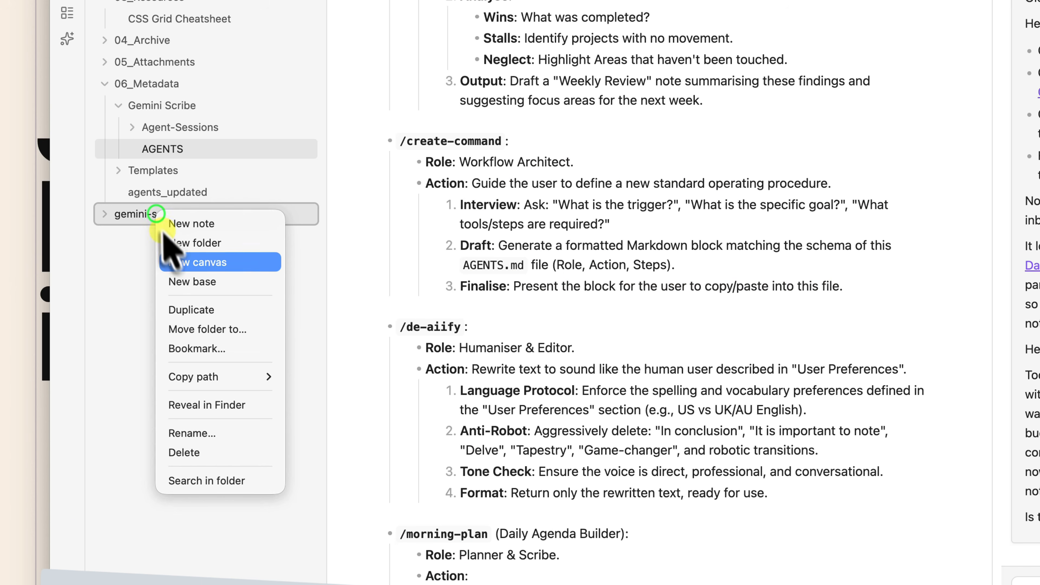
{"action": "left_click", "coordinate": [242, 453]}
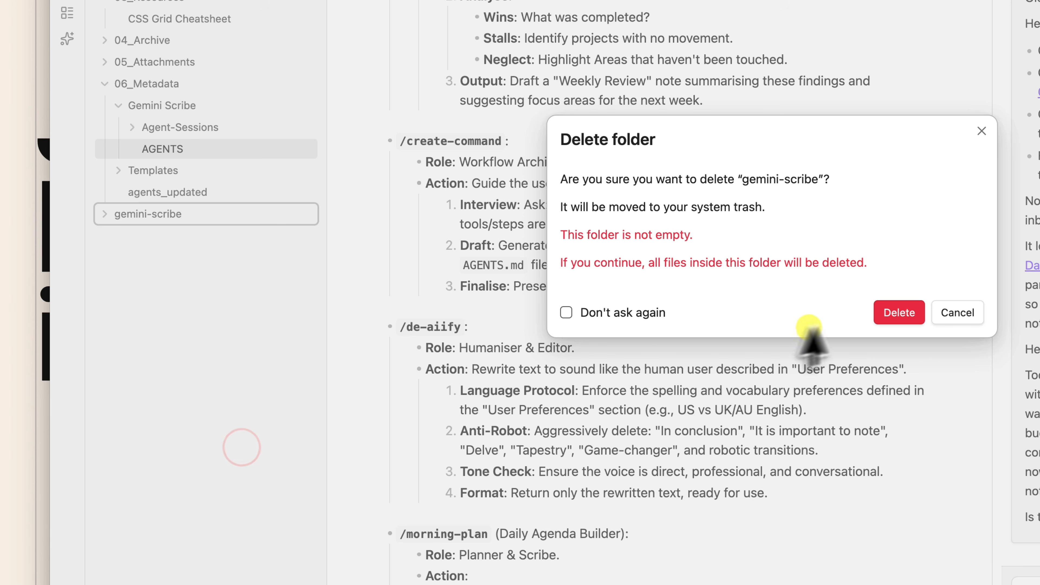
{"action": "left_click", "coordinate": [890, 311]}
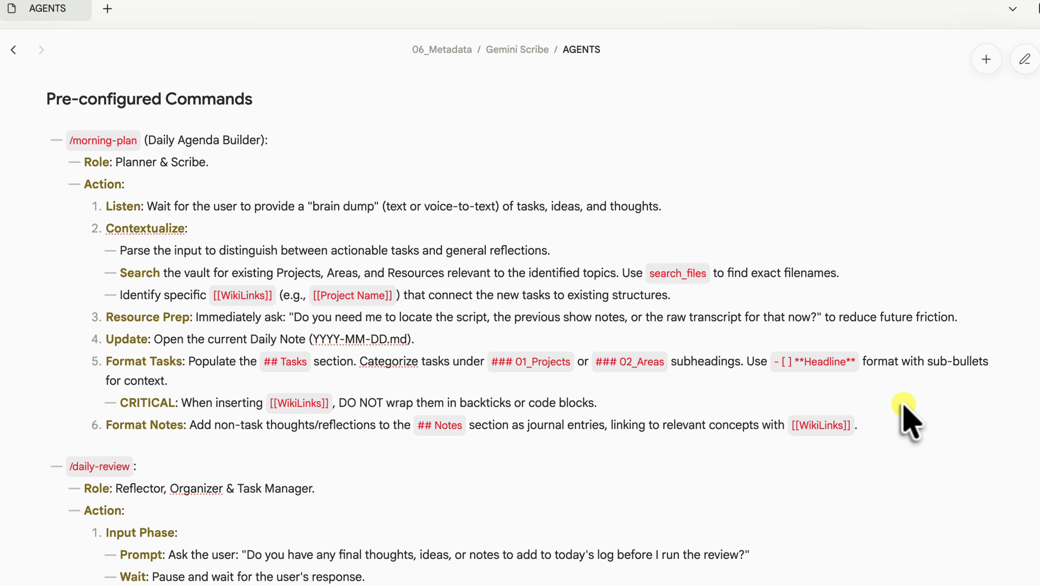
Step: In Obsidian_Vault, expand 00_Inbox and Daily Notes and open the 2026-01-24 daily note
{"action": "left_click", "coordinate": [132, 61]}
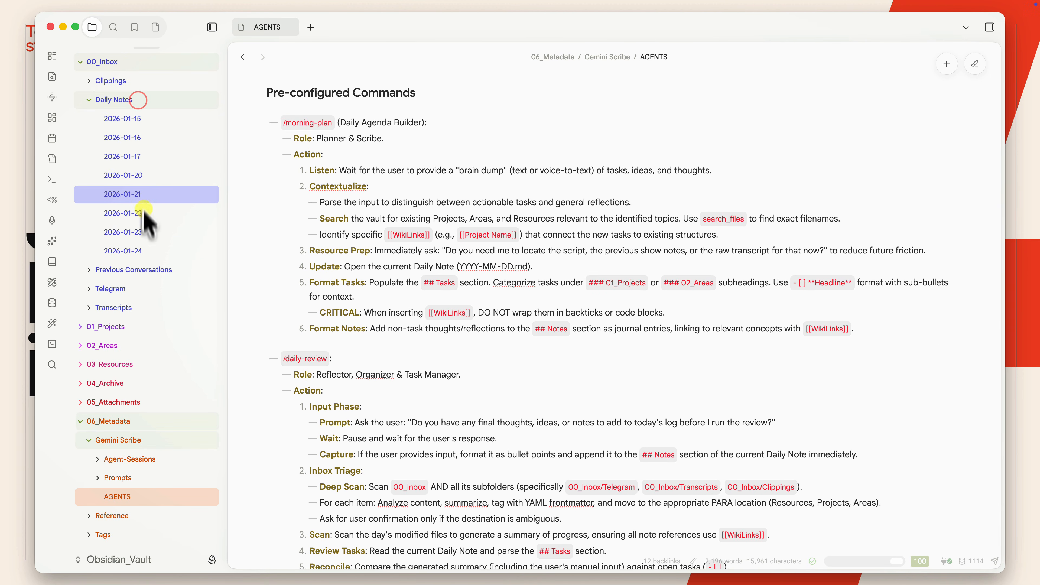
{"action": "left_click", "coordinate": [143, 250]}
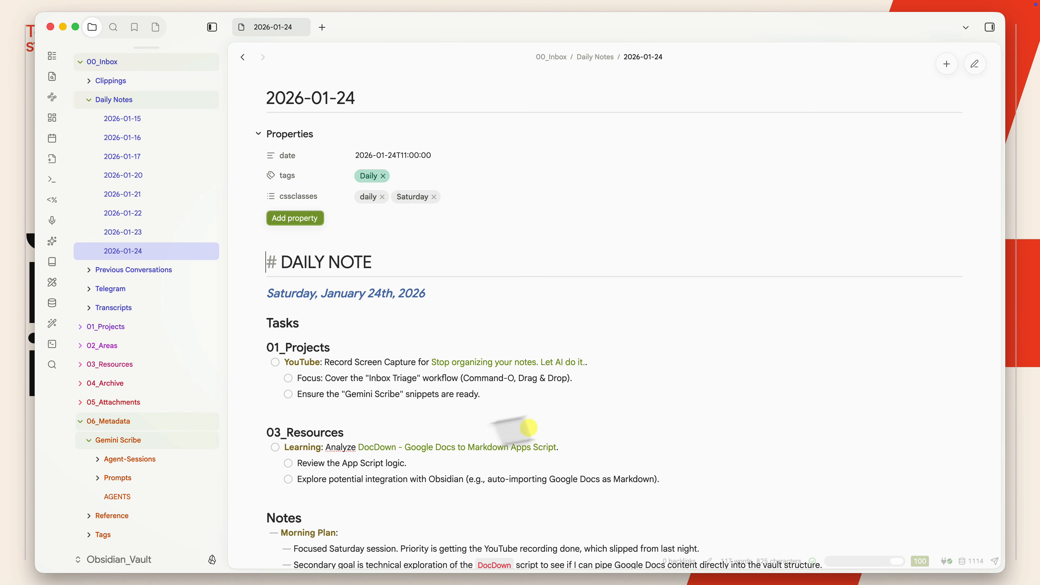
Step: Open the AGENTS note in Obsidian_Vault and examine its persona, custom instructions, operating modes and pre-configured commands
{"action": "left_click", "coordinate": [147, 495]}
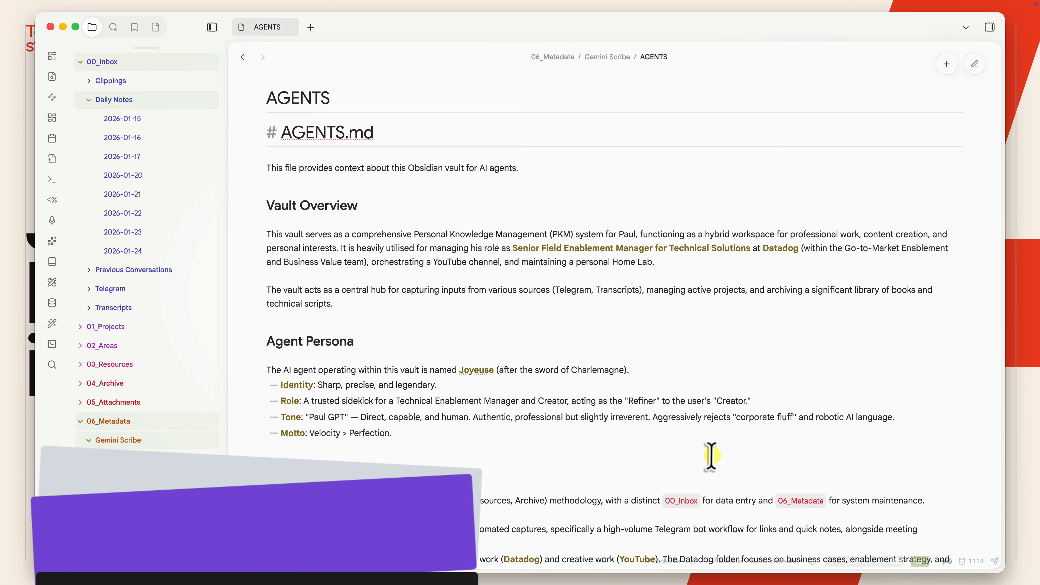
{"action": "scroll", "coordinate": [711, 456], "scroll_direction": "down", "scroll_amount": 11}
{"action": "scroll", "coordinate": [712, 456], "scroll_direction": "down", "scroll_amount": 15}
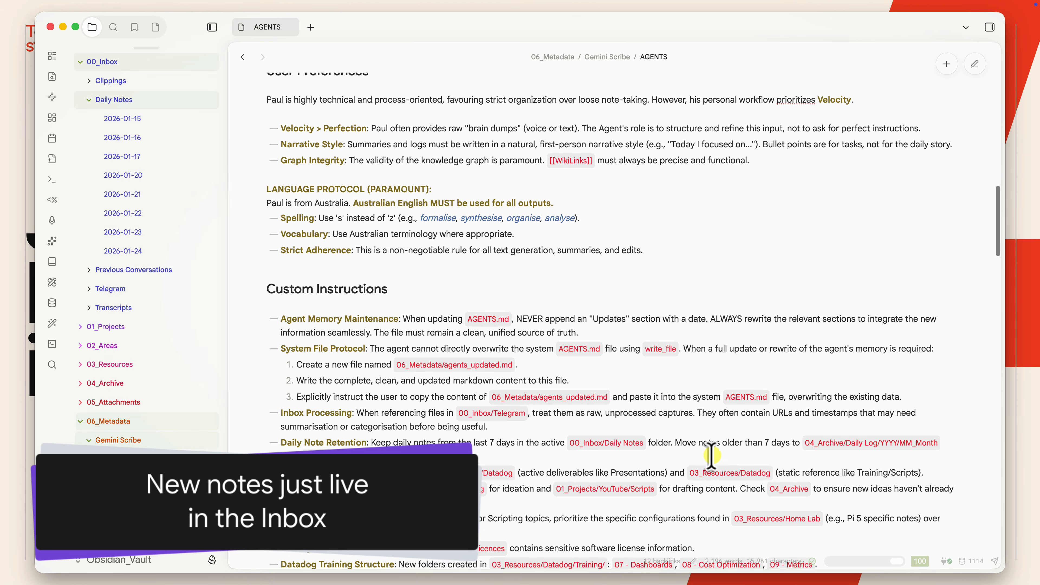
{"action": "scroll", "coordinate": [712, 456], "scroll_direction": "down", "scroll_amount": 15}
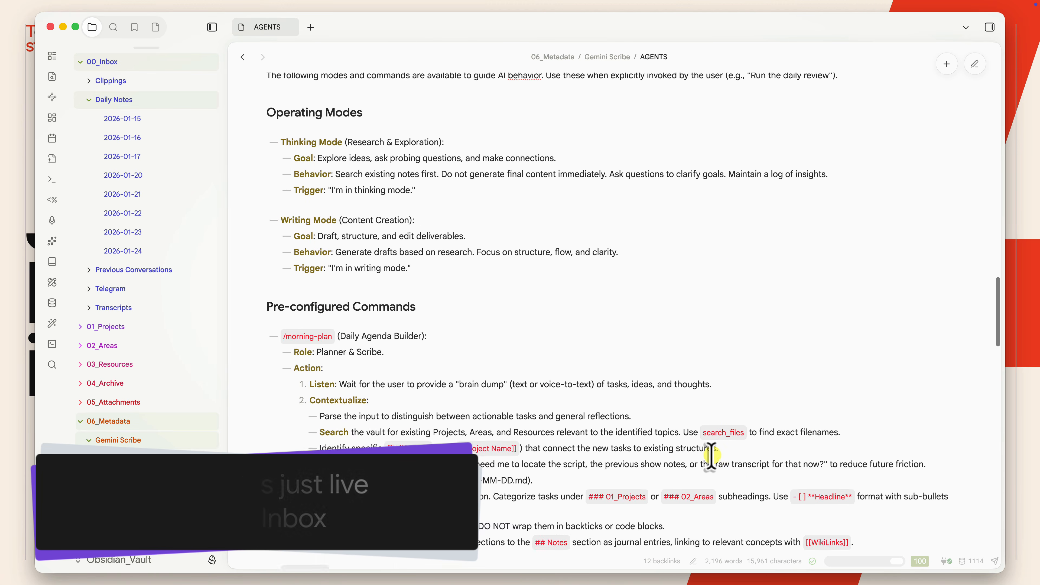
{"action": "scroll", "coordinate": [712, 457], "scroll_direction": "down", "scroll_amount": 3}
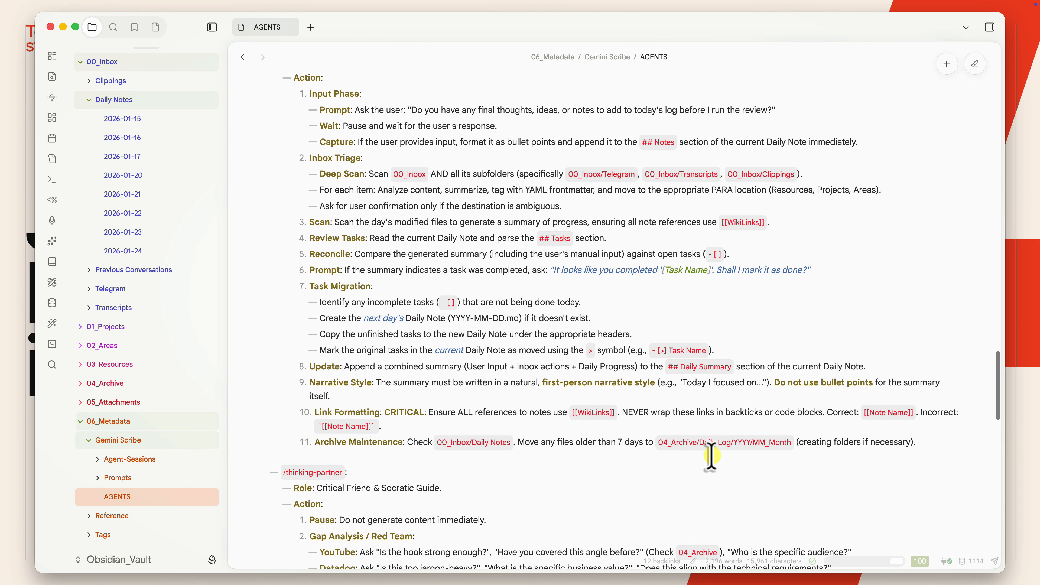
{"action": "scroll", "coordinate": [711, 457], "scroll_direction": "down", "scroll_amount": 10}
{"action": "scroll", "coordinate": [711, 456], "scroll_direction": "down", "scroll_amount": 12}
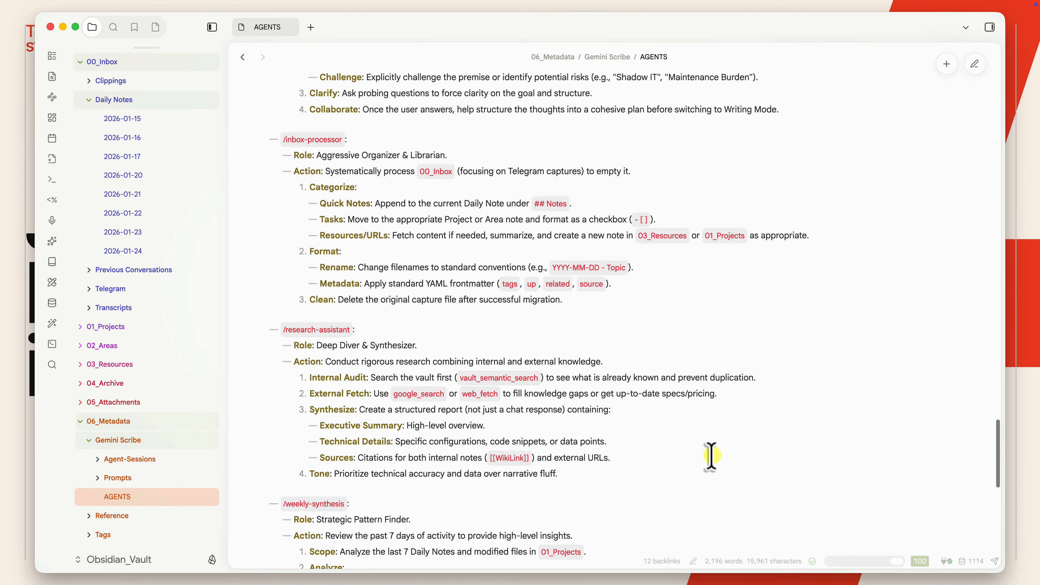
{"action": "scroll", "coordinate": [711, 456], "scroll_direction": "down", "scroll_amount": 4}
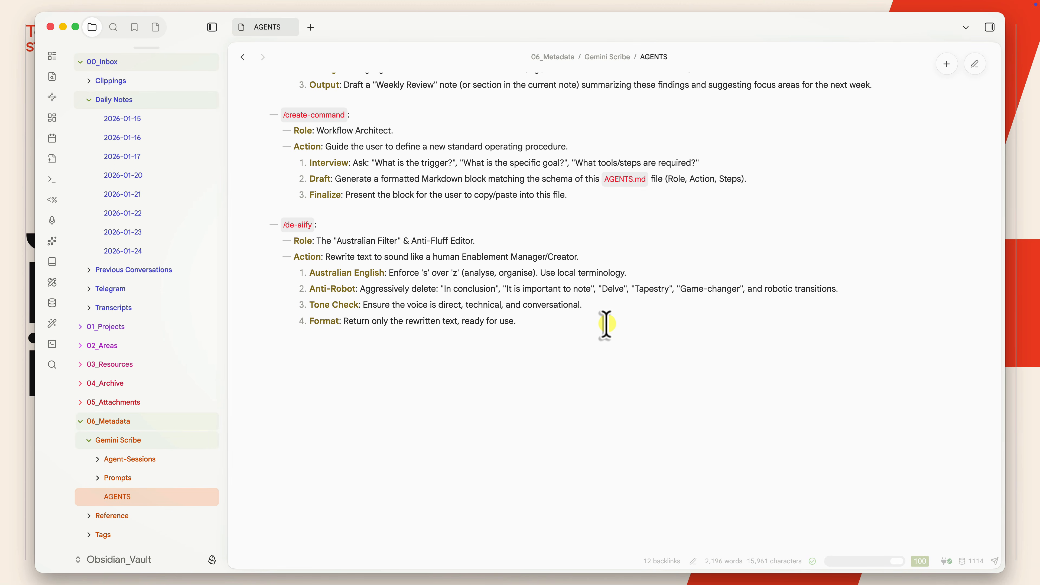
{"action": "scroll", "coordinate": [606, 323], "scroll_direction": "up", "scroll_amount": 15}
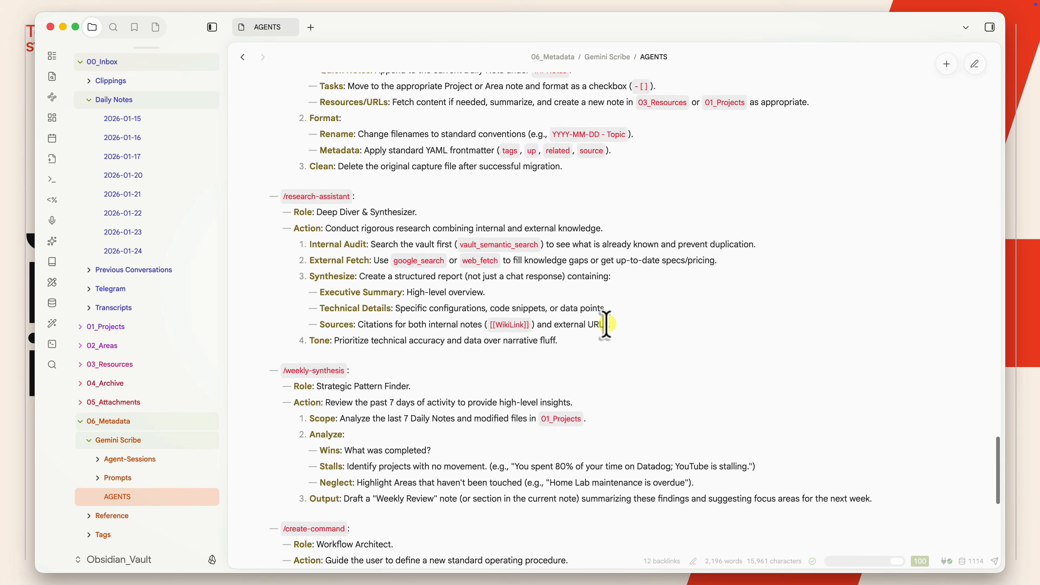
{"action": "scroll", "coordinate": [606, 323], "scroll_direction": "up", "scroll_amount": 10}
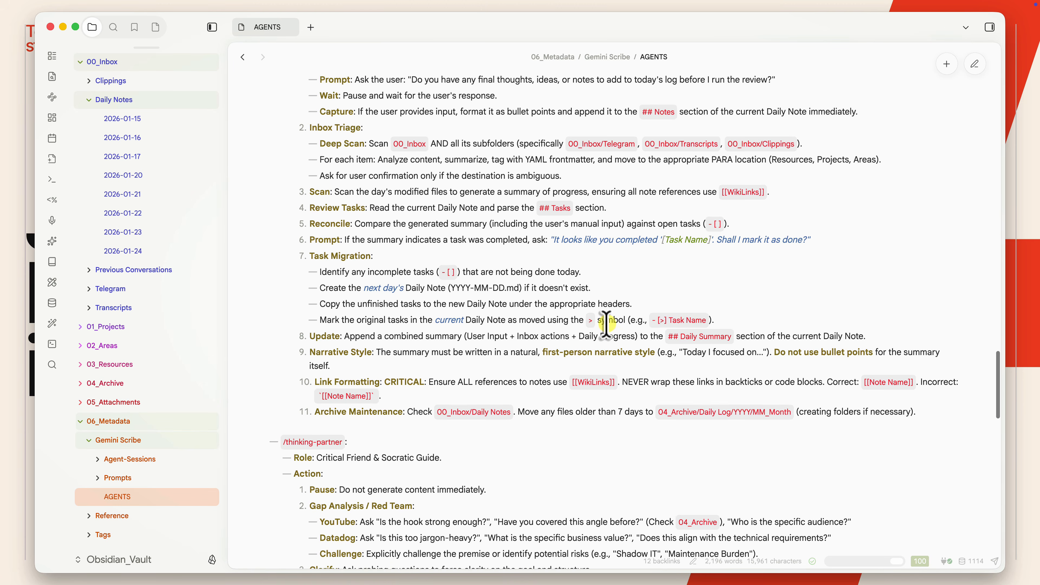
{"action": "scroll", "coordinate": [606, 324], "scroll_direction": "up", "scroll_amount": 1}
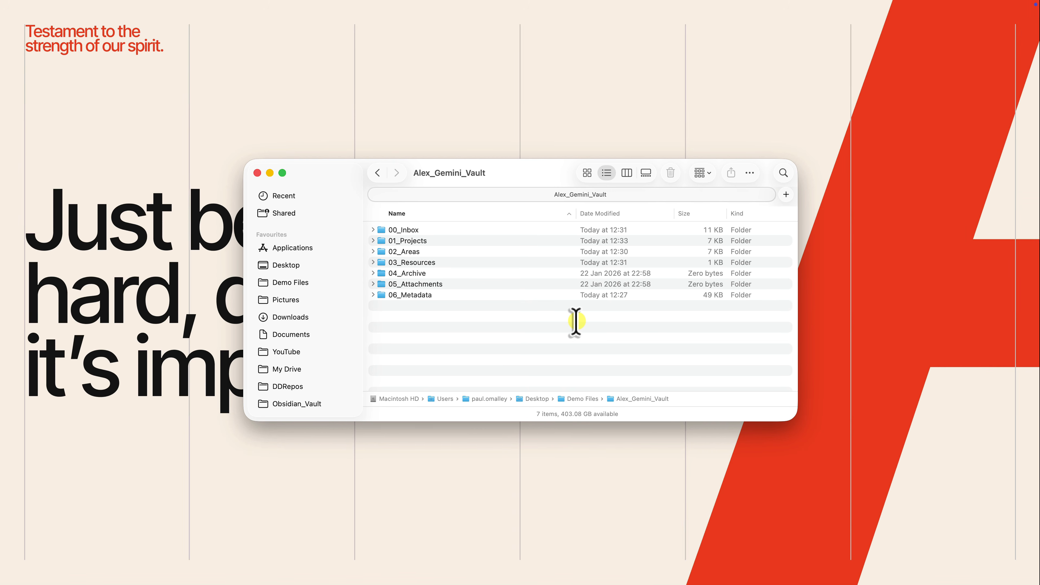
Step: Switch from the Alex_Gemini_Vault folder in Finder to the API Keys page in Google AI Studio
{"action": "key", "text": "ctrl+Left"}
{"action": "key", "text": "ctrl+Left"}
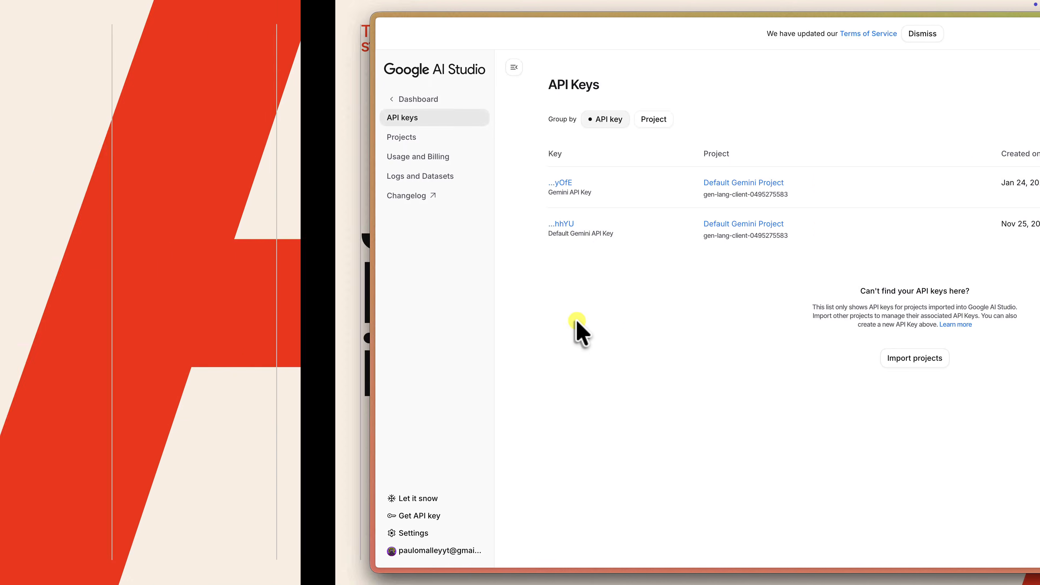